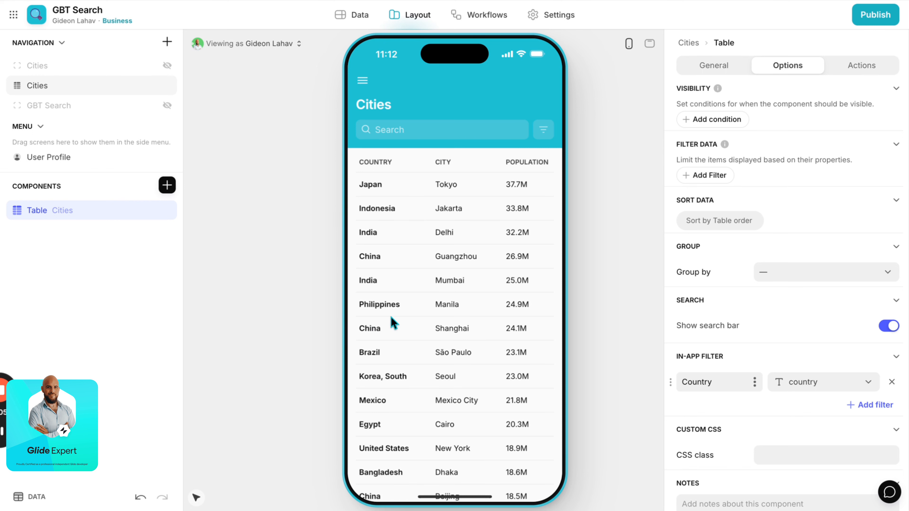
- Review the Cities table's rows in the data editor and return to the Cities screen layout
click(357, 15)
click(98, 112)
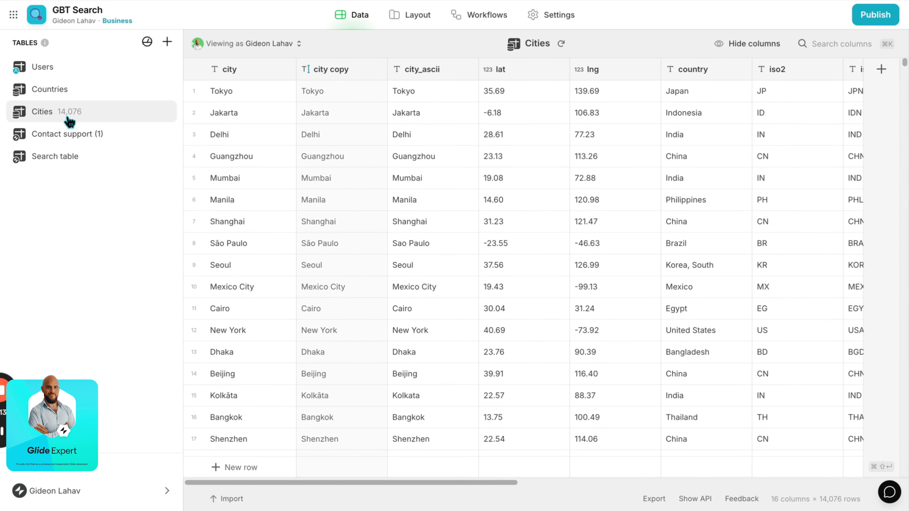
click(414, 26)
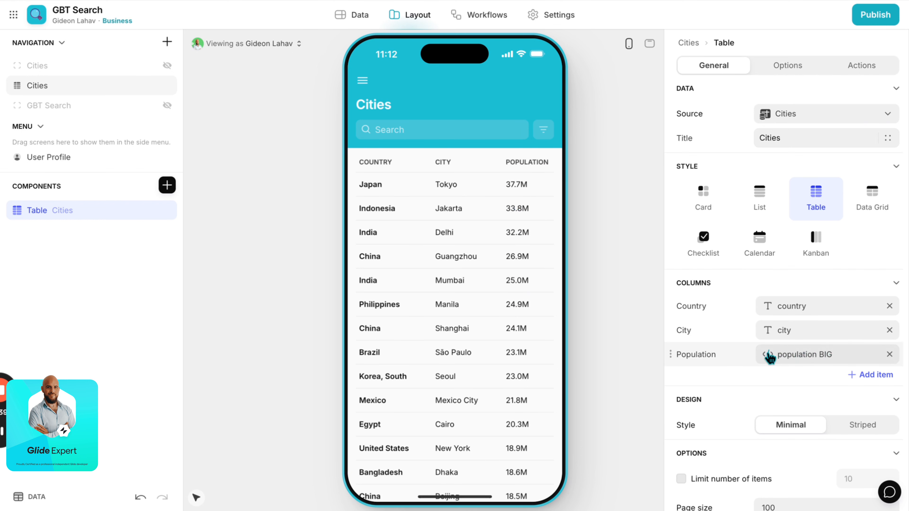
- Examine the population columns in the Cities table's data and the Abbreviate Number settings of the population BIG column
click(352, 15)
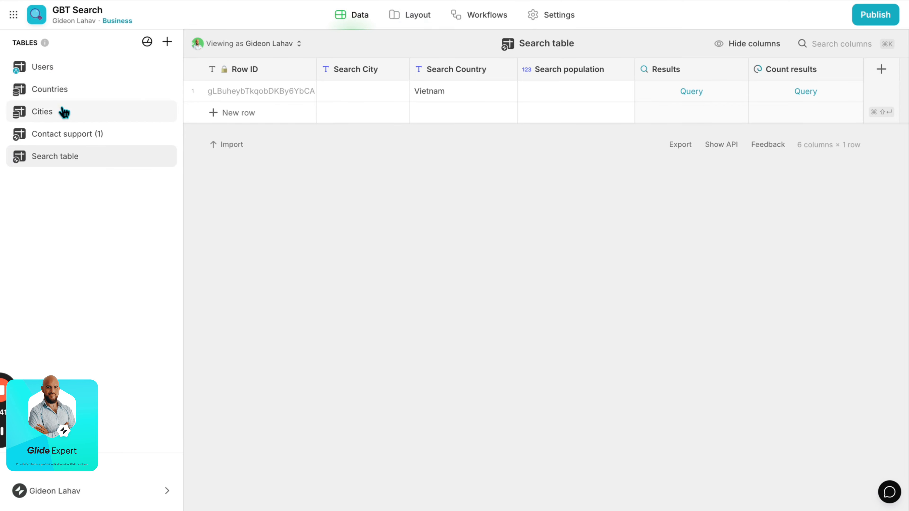
click(42, 111)
scroll(598, 161, right, 6)
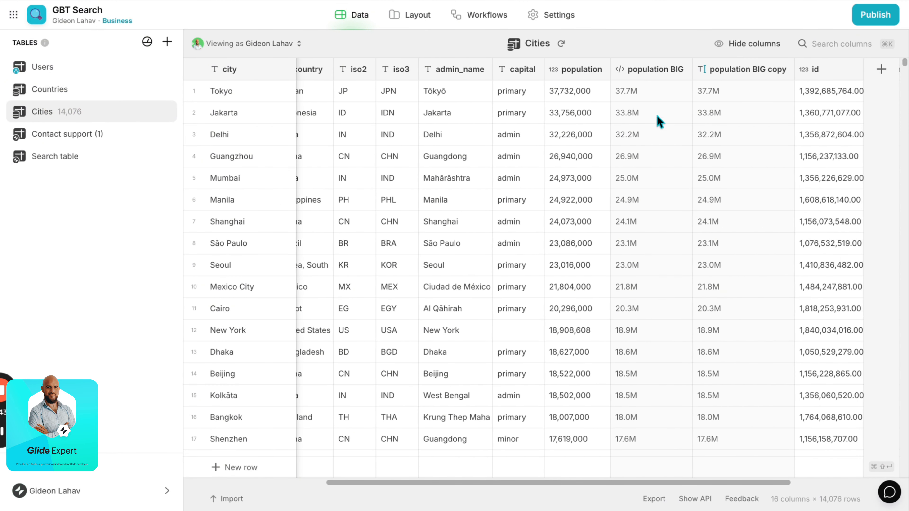
click(642, 72)
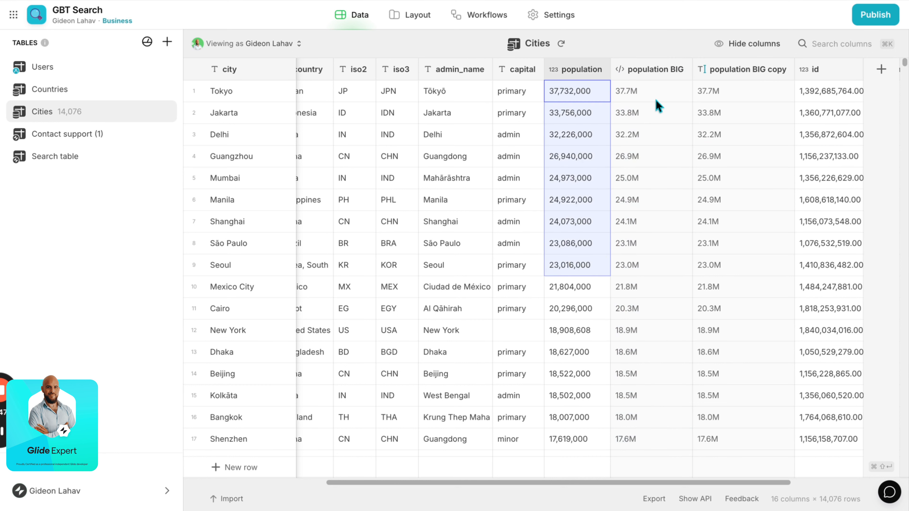
drag(655, 105, 655, 278)
double_click(649, 70)
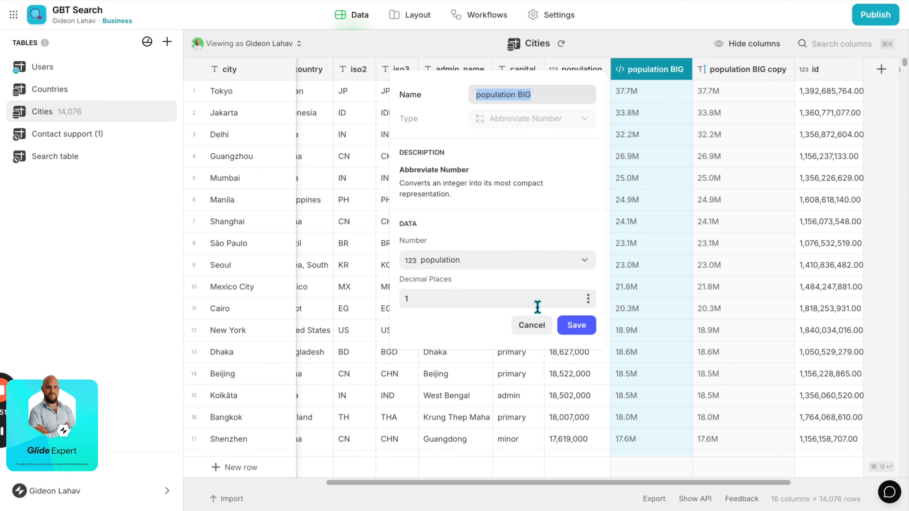
click(539, 324)
- Test the Cities screen's search bar in the layout preview with "33" and clear the search
click(415, 14)
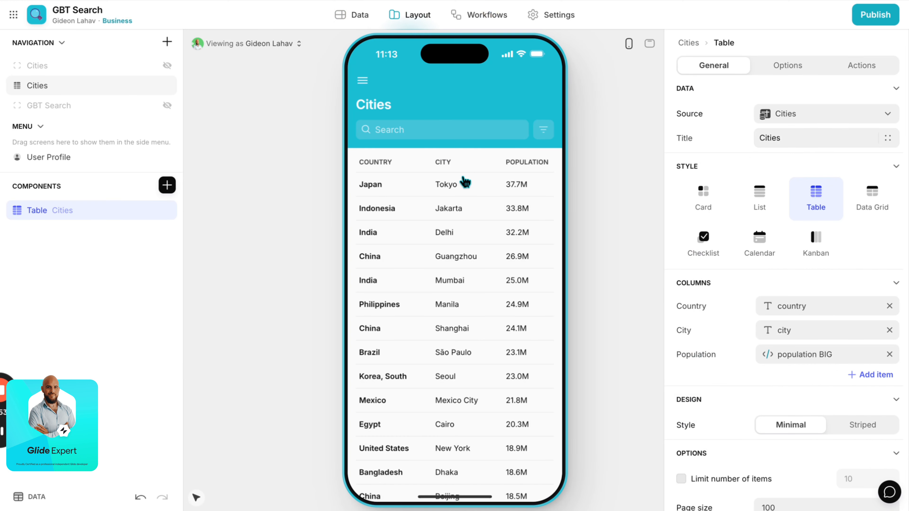
click(419, 132)
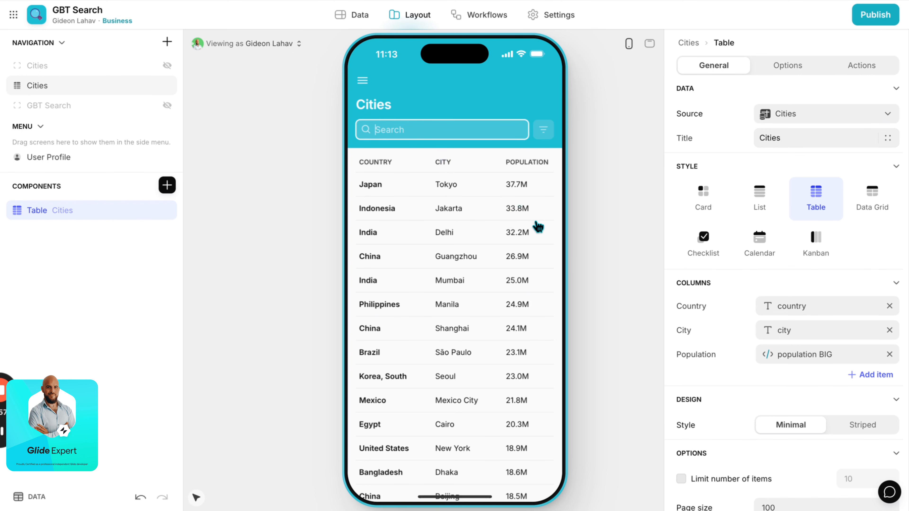
text(33)
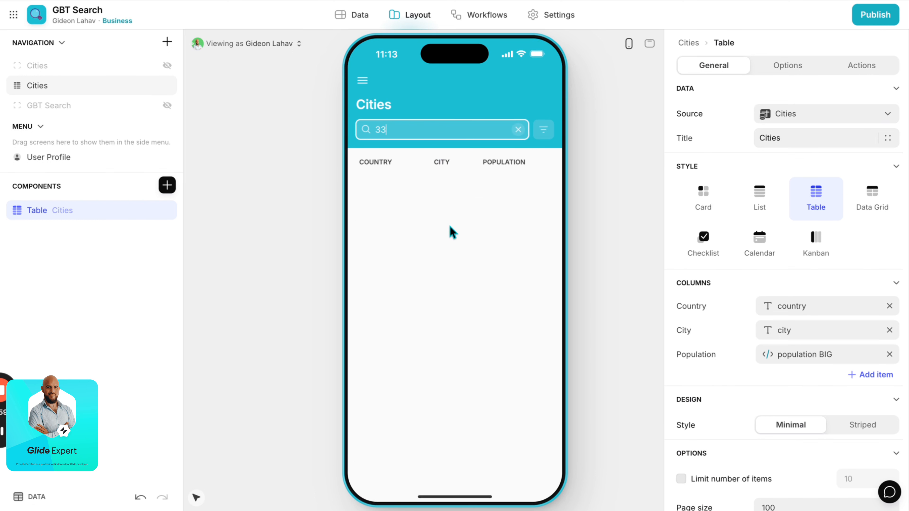
click(518, 130)
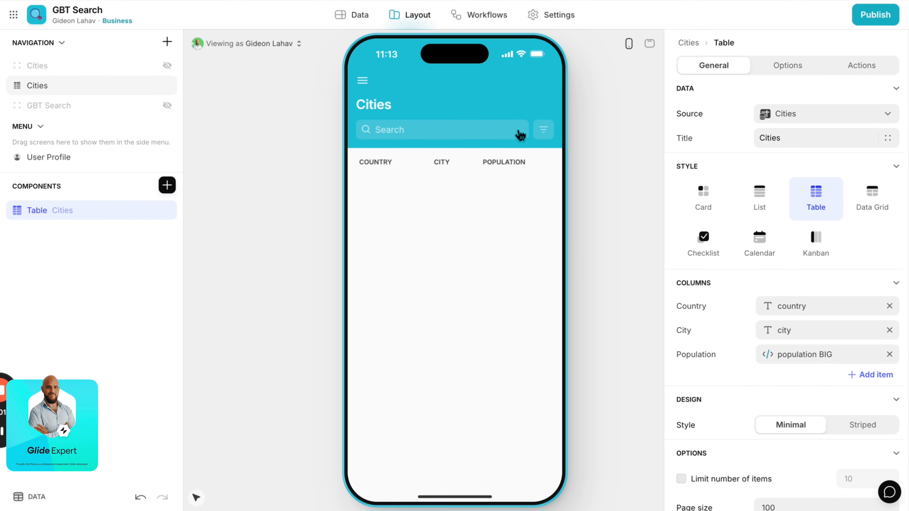
- Search the Cities preview for "tok" and for "japan", browse the listed cities, and clear the search
click(464, 134)
text(tok)
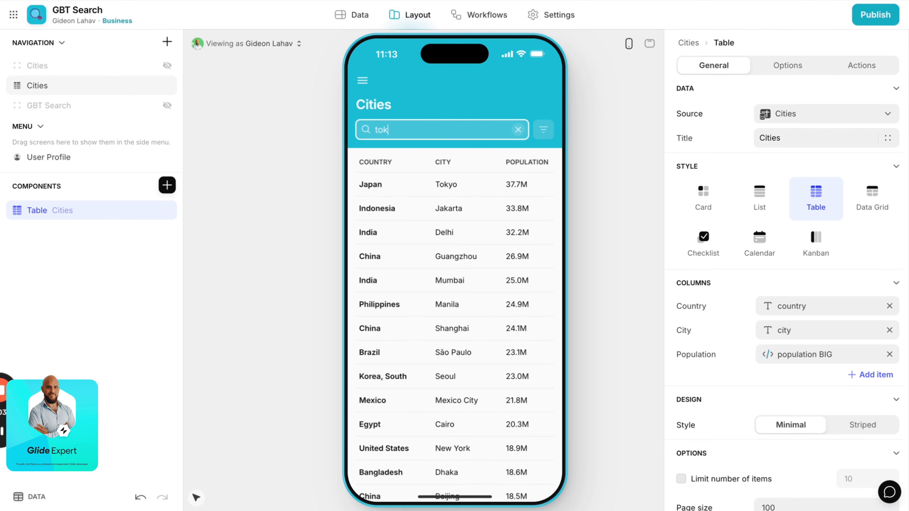
text(yop)
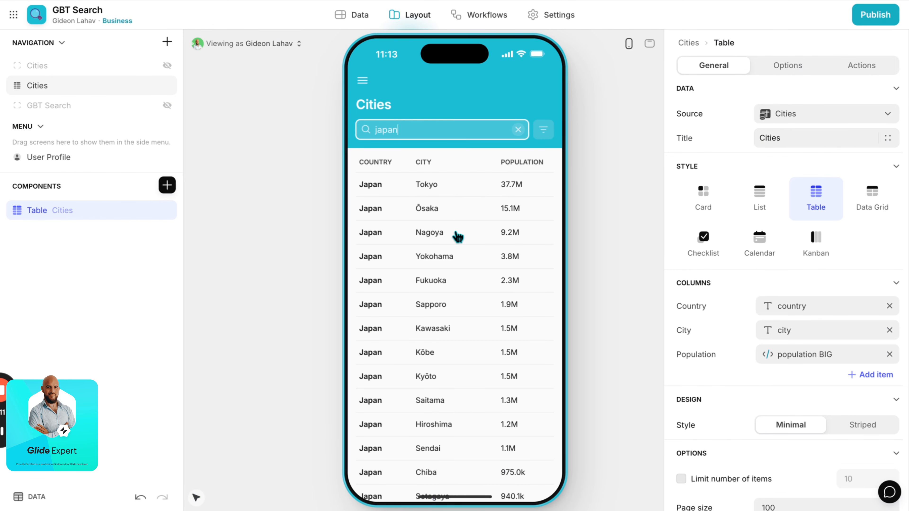
scroll(458, 239, down, 5)
scroll(458, 238, up, 5)
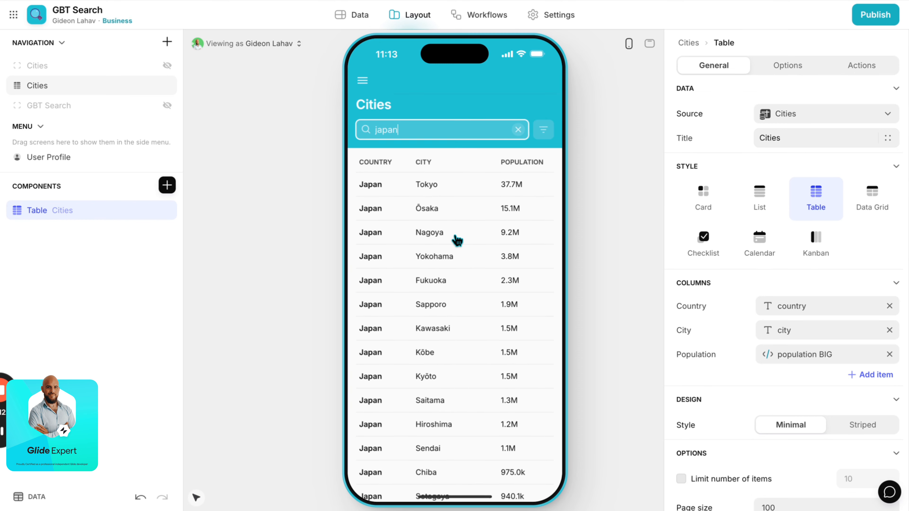
double_click(441, 132)
key(BackSpace)
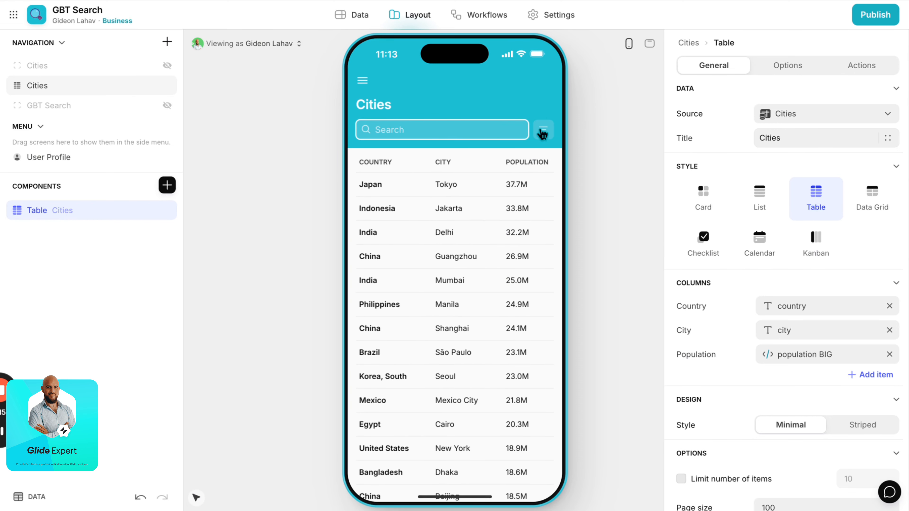
- Browse the country options in the Cities preview's in-app filter and close the filter without choosing any
click(543, 129)
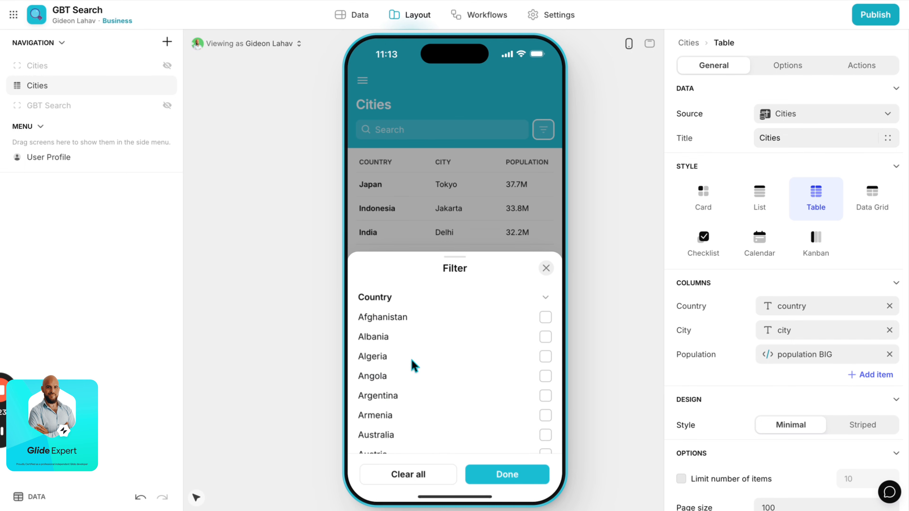
scroll(413, 362, down, 20)
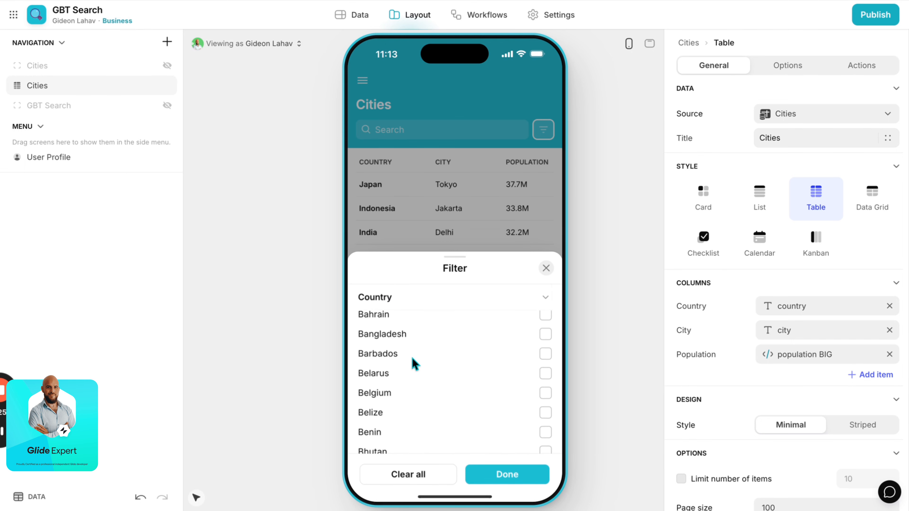
scroll(413, 363, down, 20)
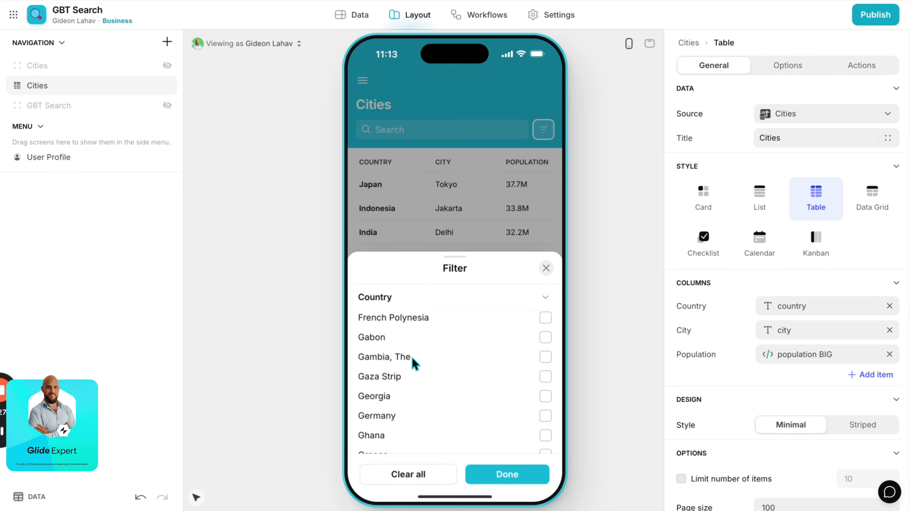
scroll(413, 362, up, 20)
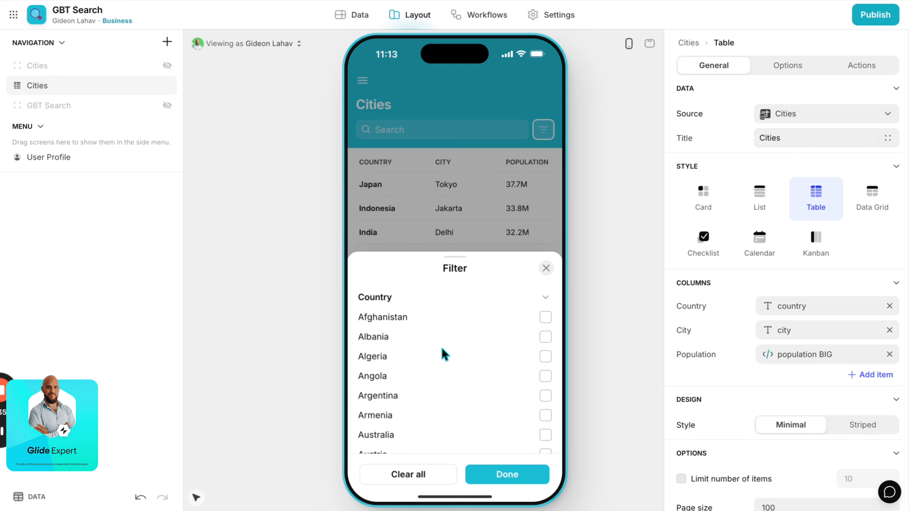
click(546, 298)
click(546, 297)
click(547, 270)
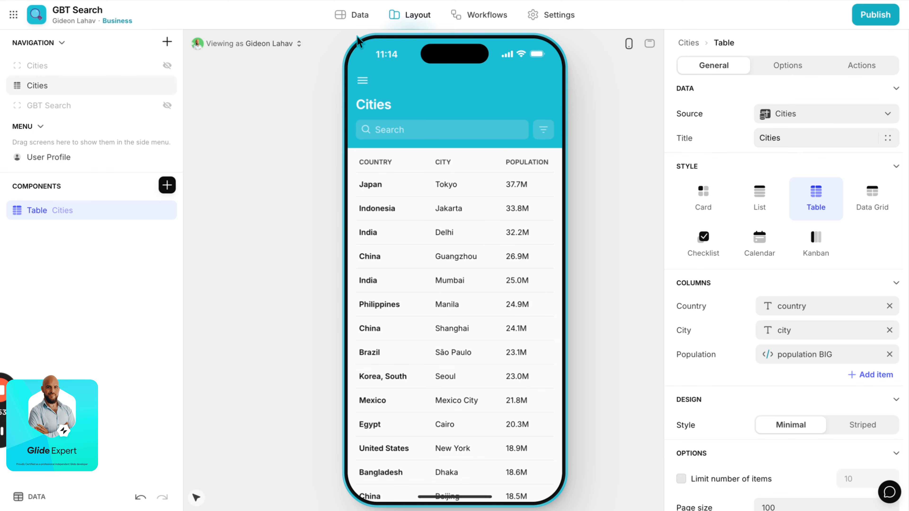
- Inspect the search columns of the Search table in the data editor, including the Search City column's configuration
click(353, 21)
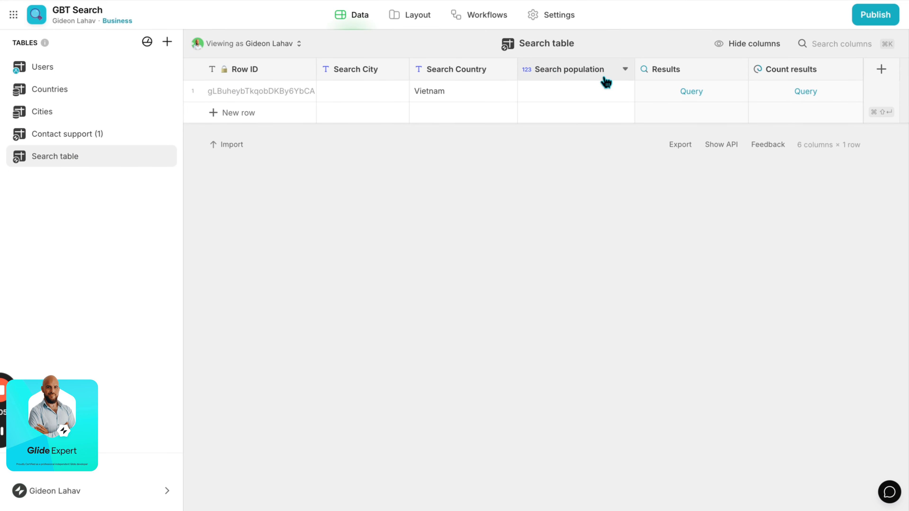
click(353, 97)
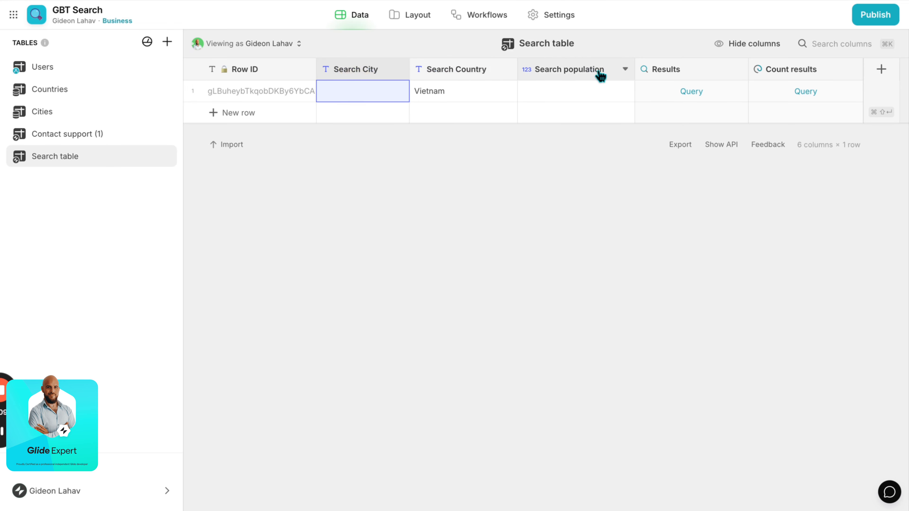
click(590, 92)
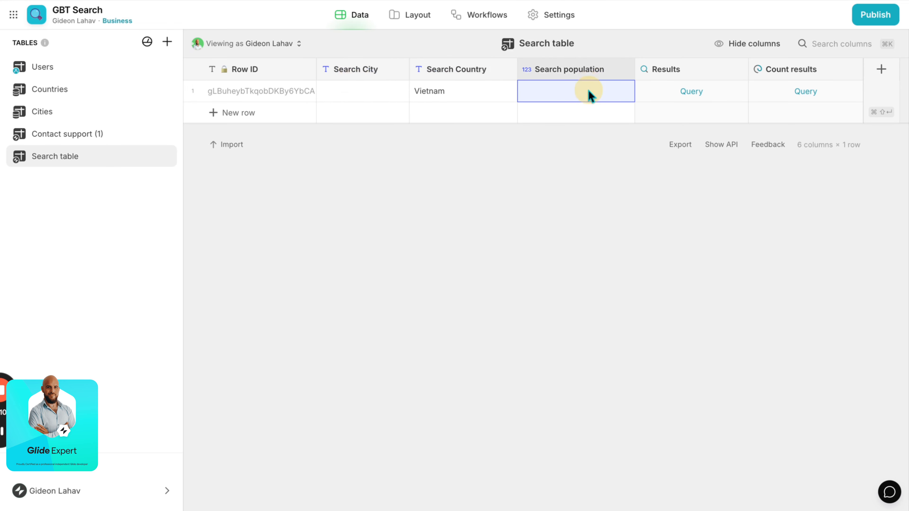
double_click(347, 70)
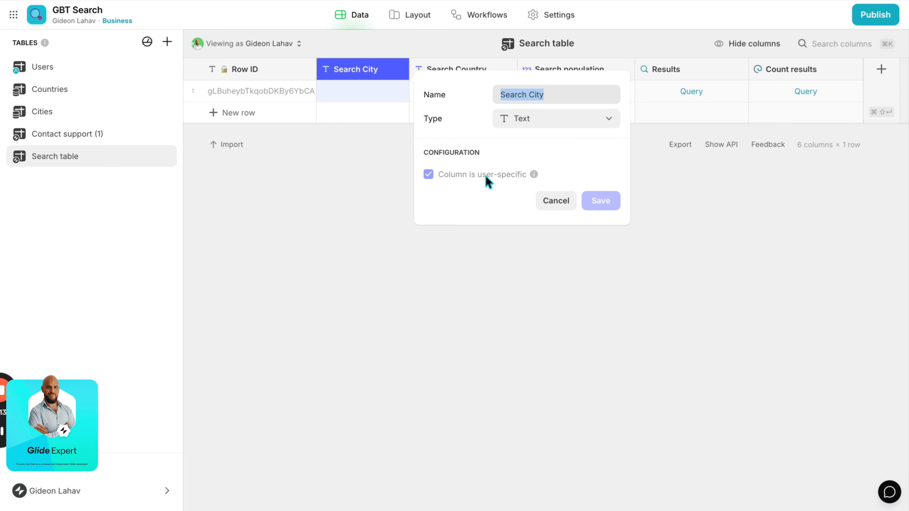
click(555, 200)
click(399, 70)
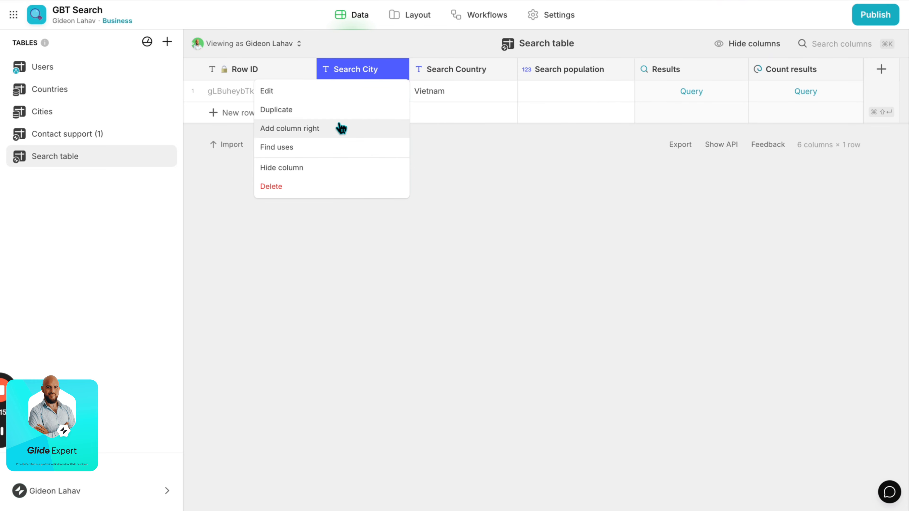
click(886, 73)
click(580, 183)
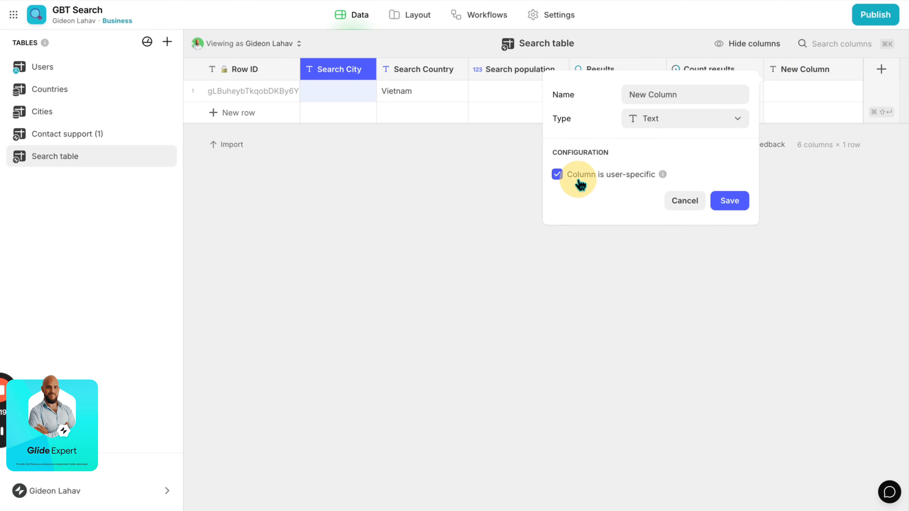
click(600, 179)
click(679, 120)
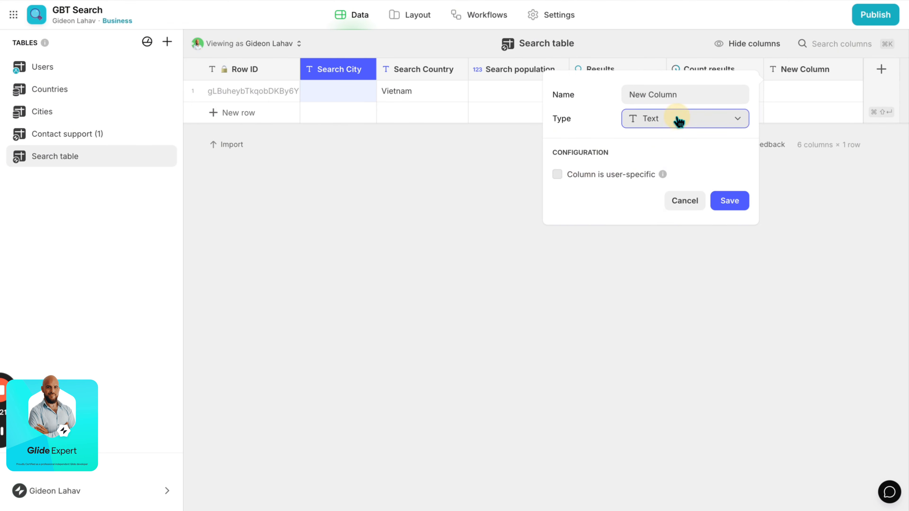
mouse_move(661, 164)
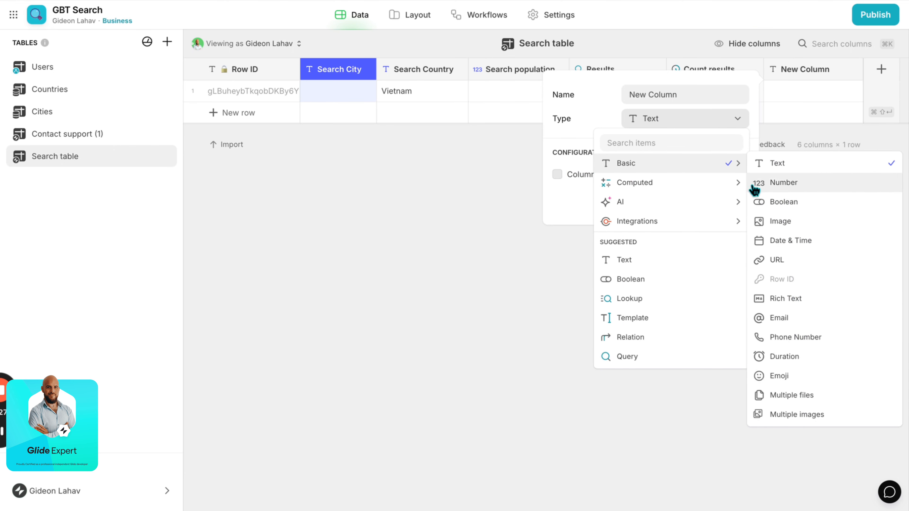
click(653, 118)
click(617, 167)
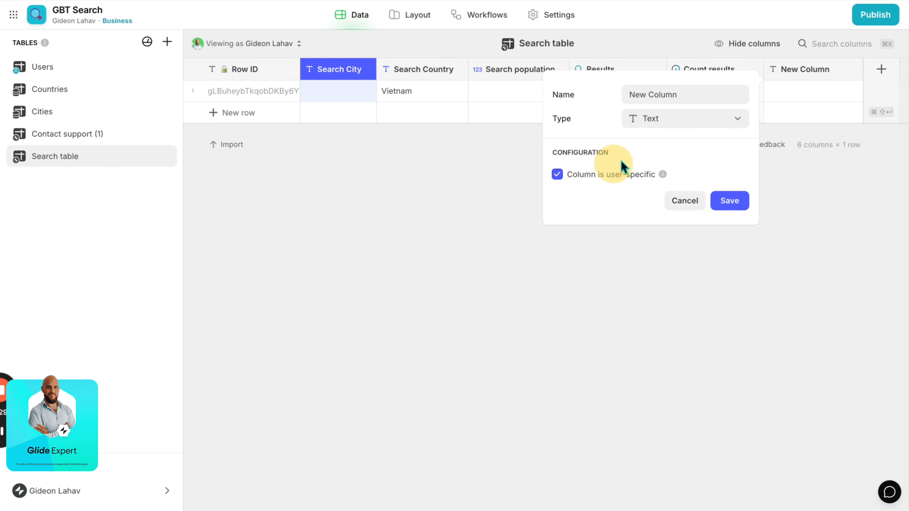
click(685, 122)
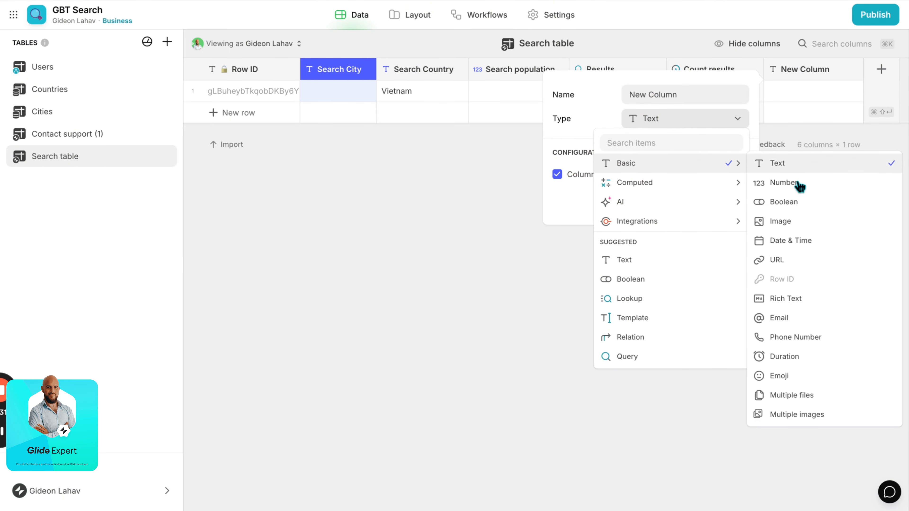
click(712, 122)
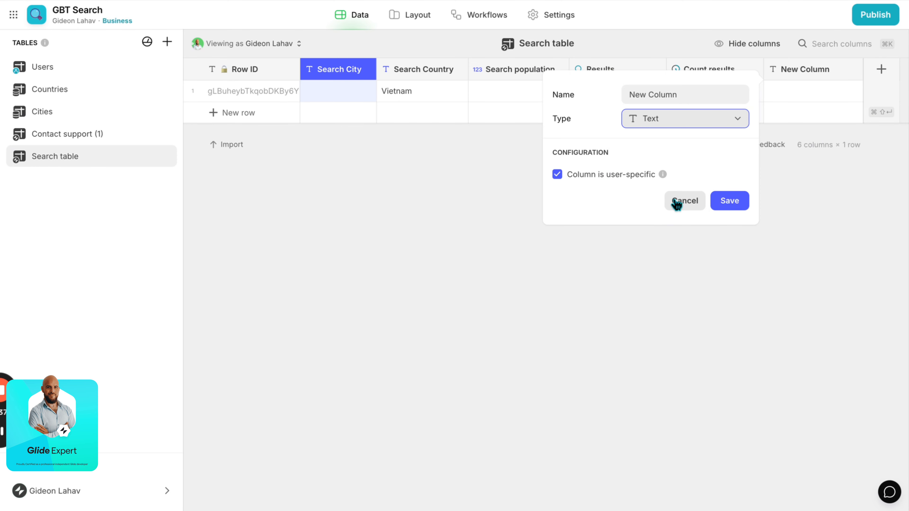
click(677, 202)
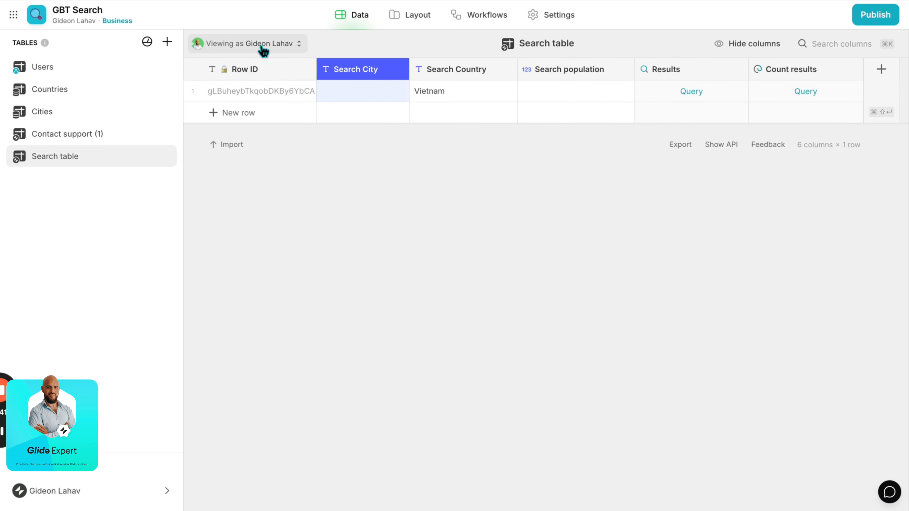
- Add a new row to the Users table with a test e-mail address and return to the Search table
click(129, 70)
click(254, 112)
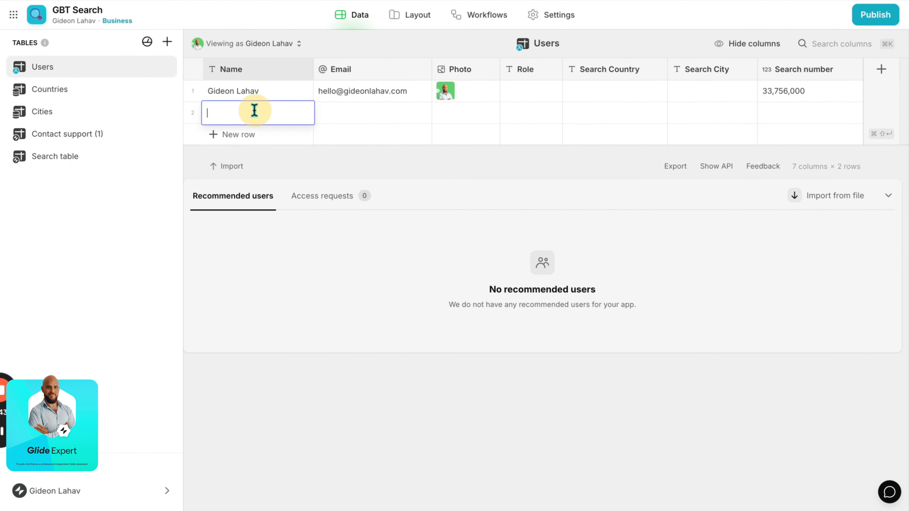
click(361, 117)
click(359, 113)
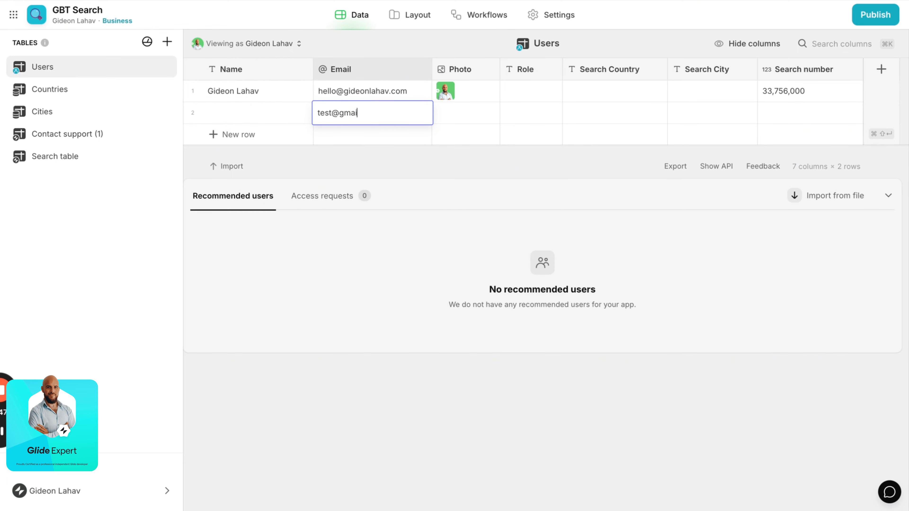
key(Return)
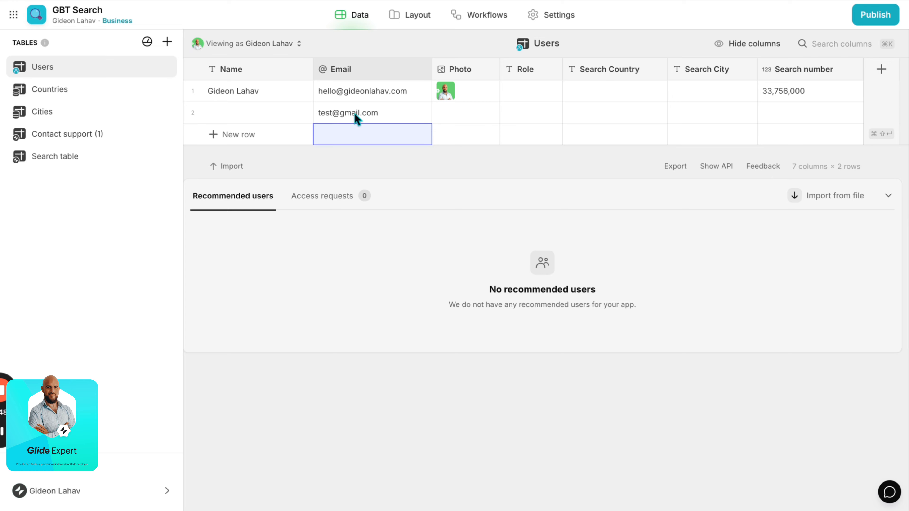
click(59, 116)
click(107, 154)
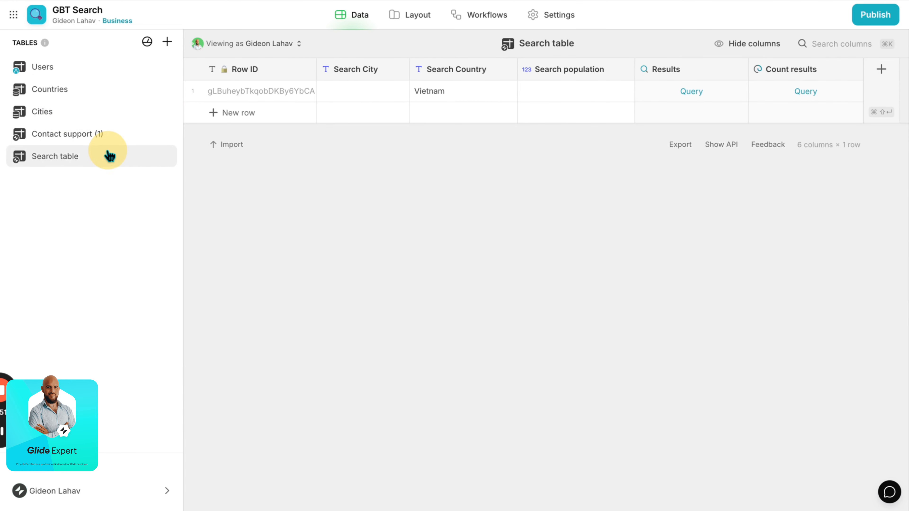
- View the Search table as the test user and set that user's Search Country to UK
click(216, 50)
click(252, 152)
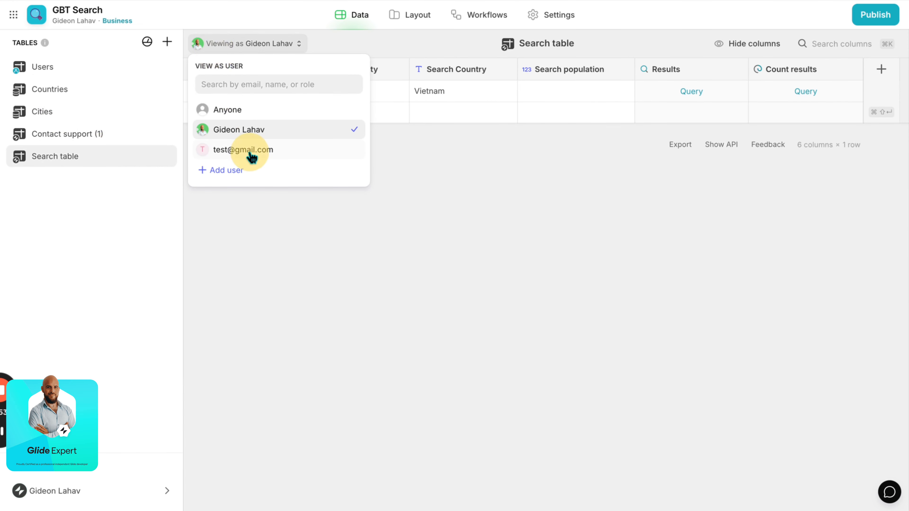
click(465, 99)
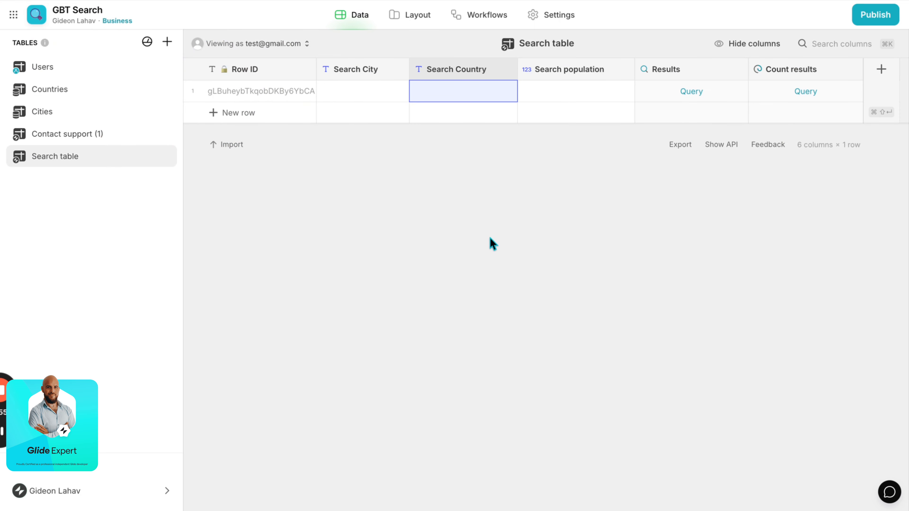
double_click(431, 92)
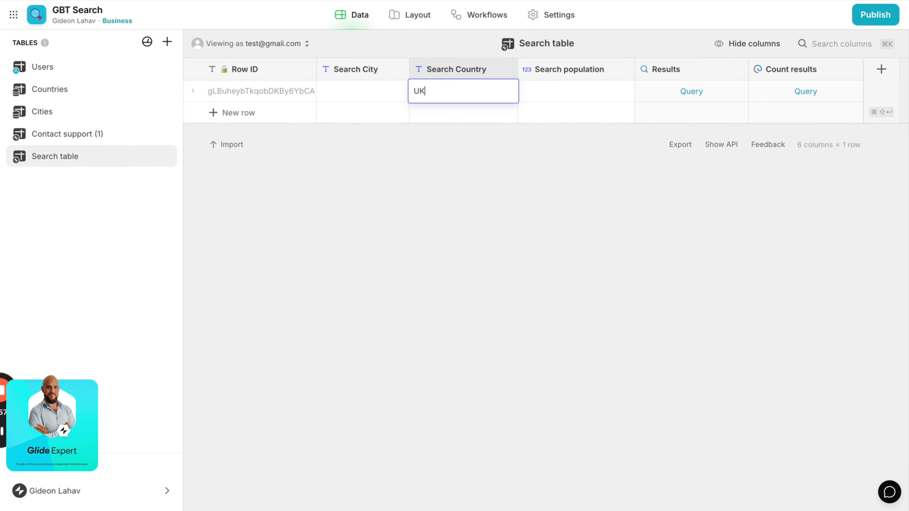
key(Return)
- Switch the Search table's viewing user back to the app owner and check the owner's Search Country value
click(233, 45)
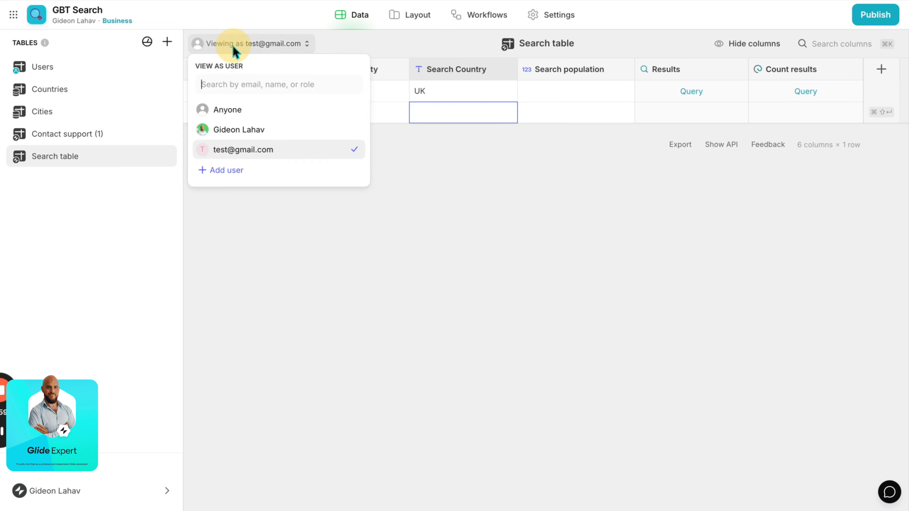
click(230, 130)
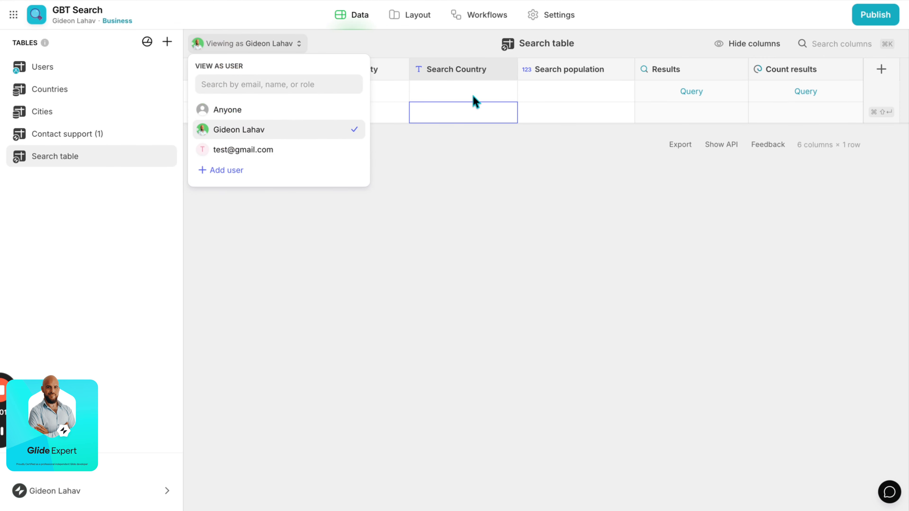
click(543, 100)
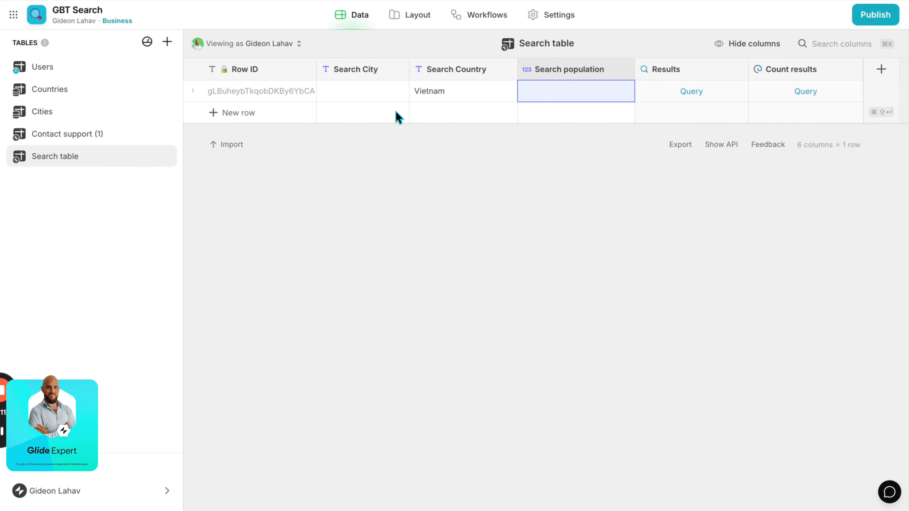
- Copy the owner's Search Country value, Vietnam, from the Search table into the first row of the Users table
click(64, 70)
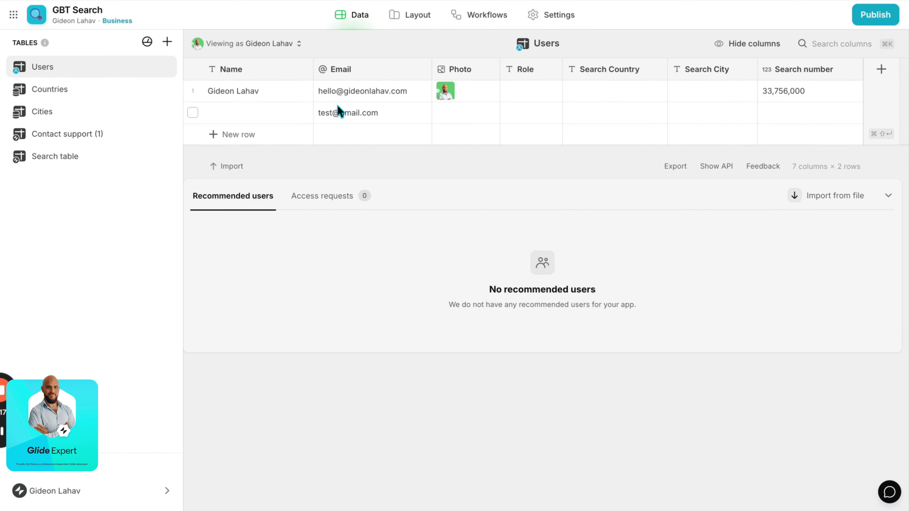
click(55, 157)
click(454, 92)
click(71, 69)
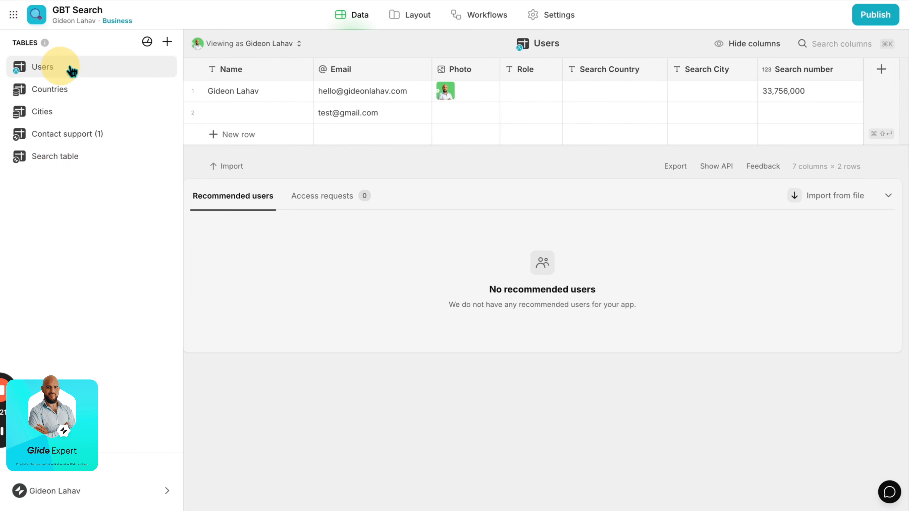
click(613, 90)
text(Vietnam)
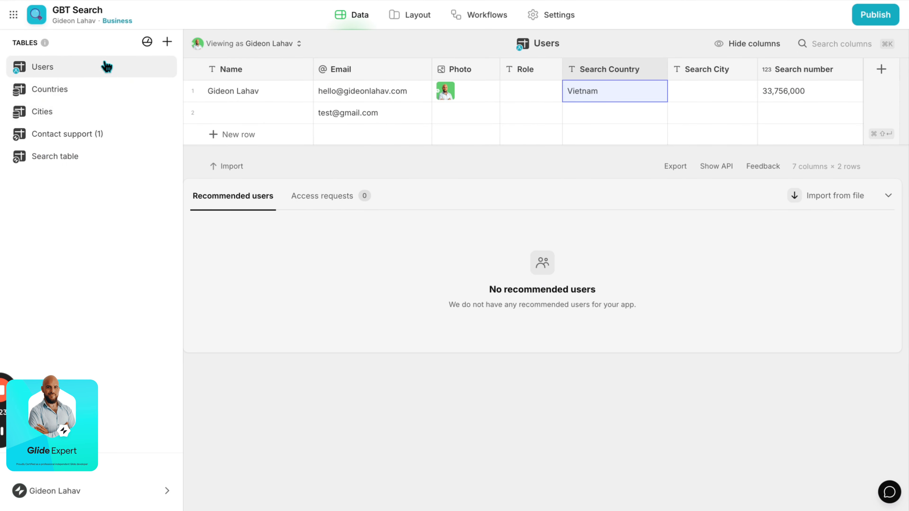
- View the data as the test user and copy the Search Country value UK from the Search table into that user's row in Users
click(236, 43)
click(94, 158)
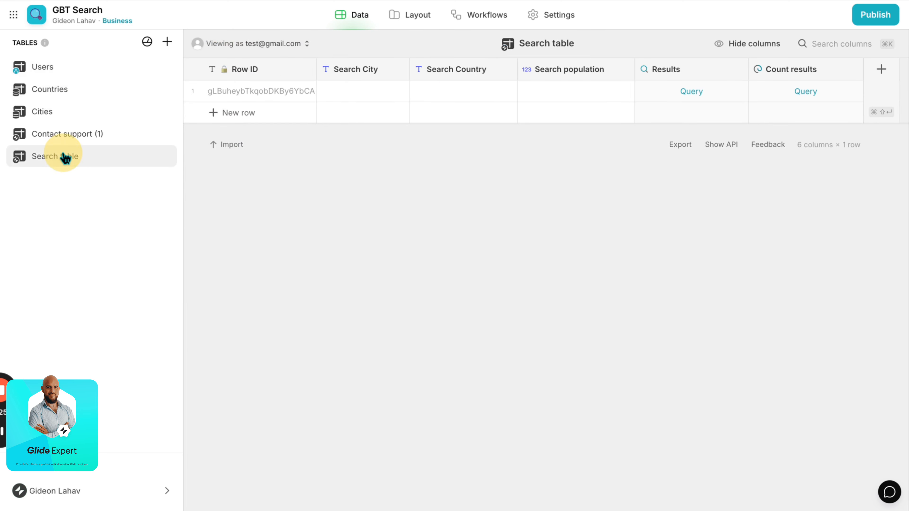
click(417, 90)
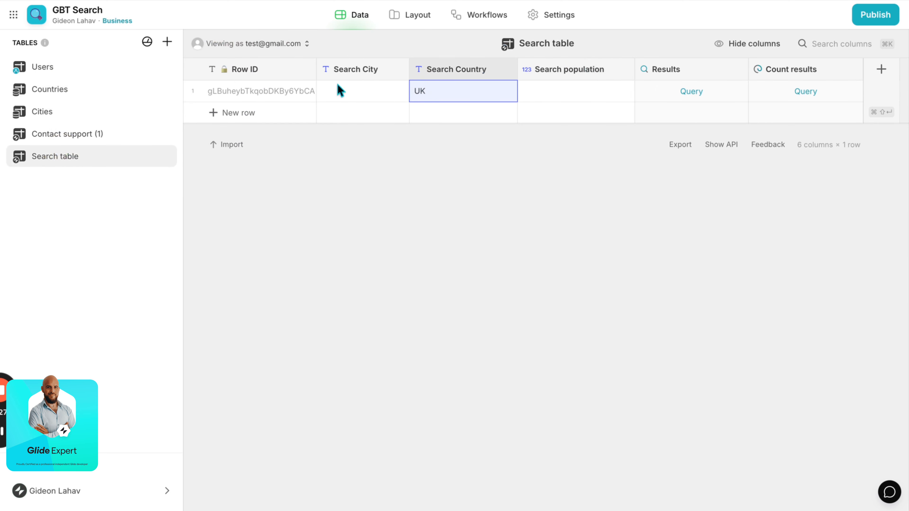
click(40, 68)
click(614, 114)
click(536, 113)
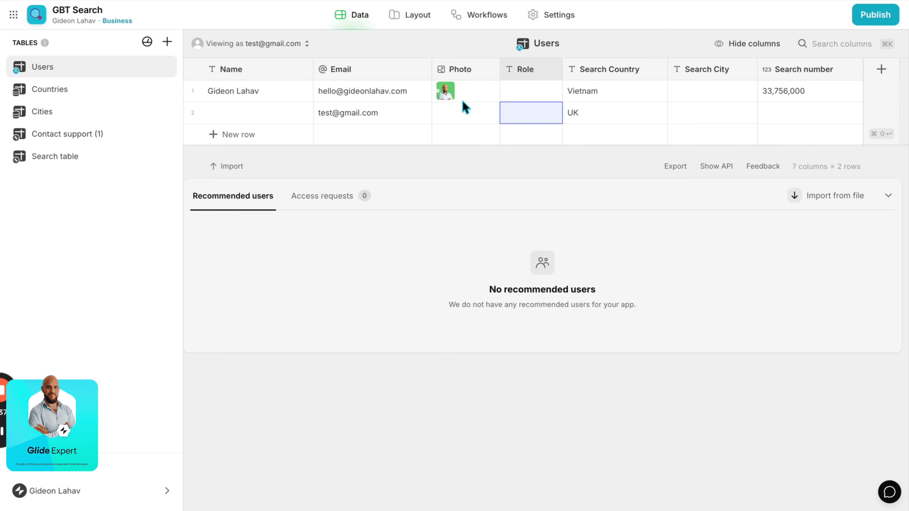
click(737, 100)
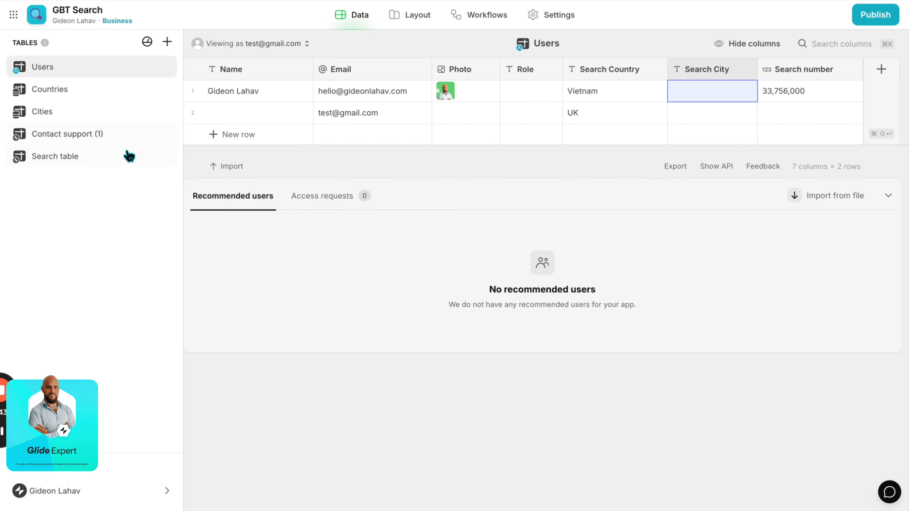
- Inspect the source and filter conditions of the Search table's Results query column, closing its configuration without saving
click(124, 160)
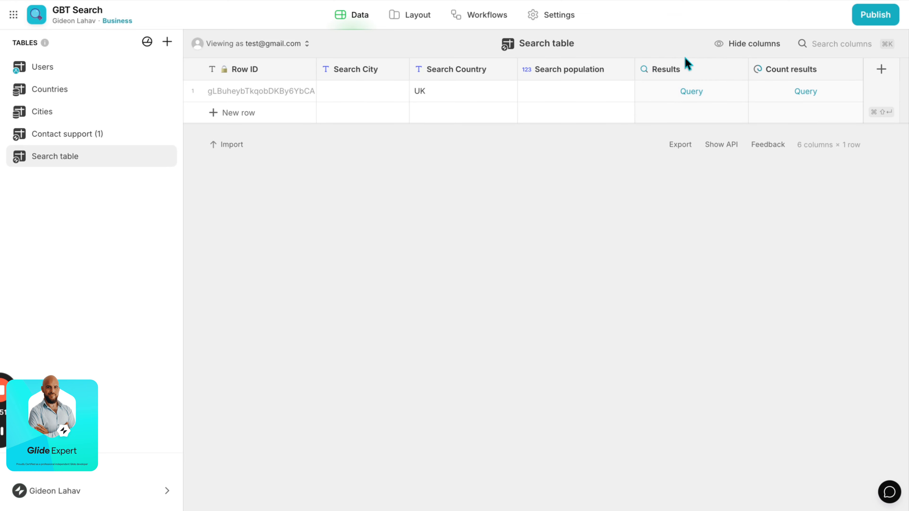
double_click(678, 71)
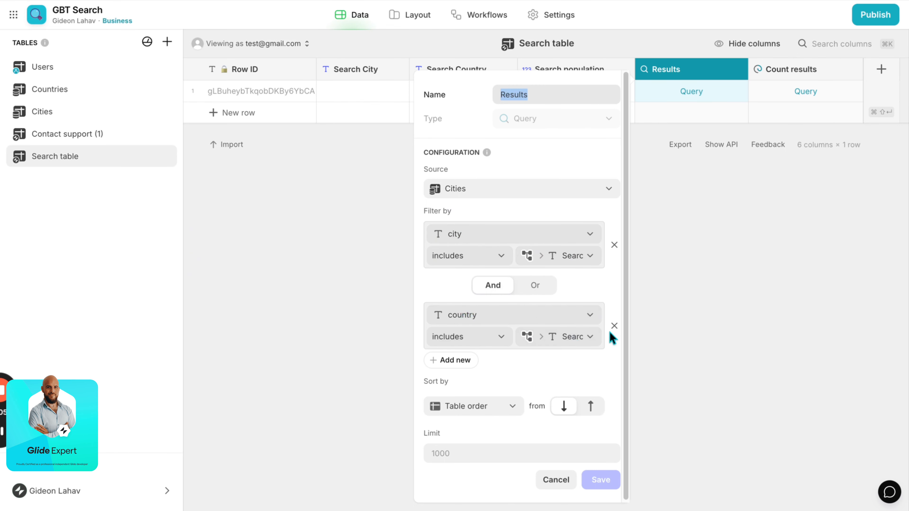
click(547, 485)
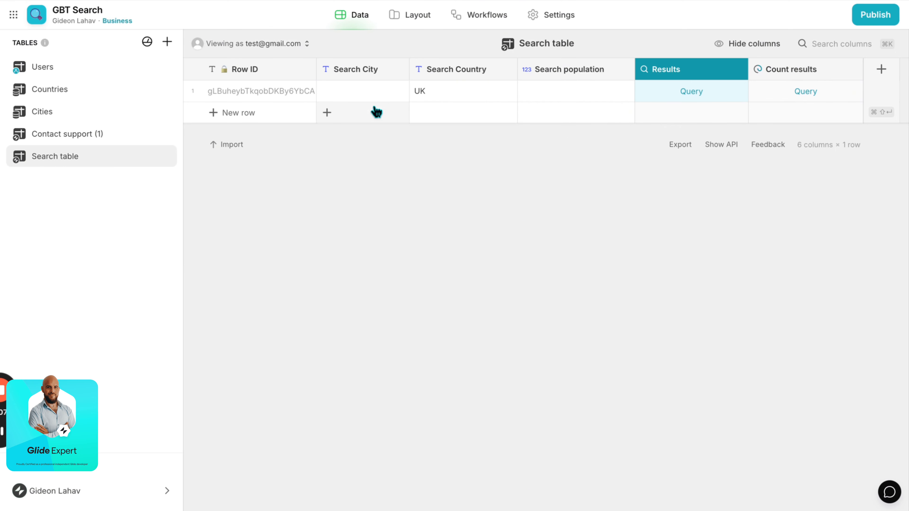
- View the Search table as the app owner and run the Results and Count results queries for Vietnam, browsing the matched cities
click(463, 92)
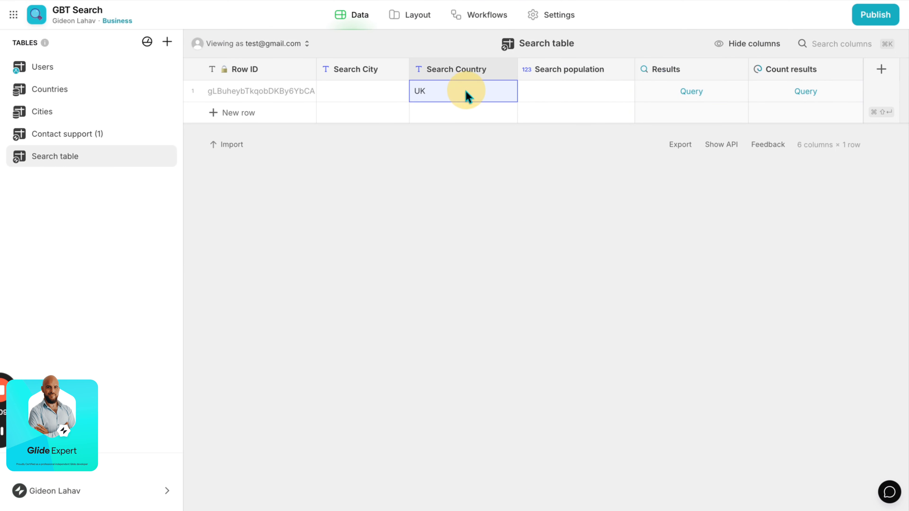
click(247, 47)
click(248, 130)
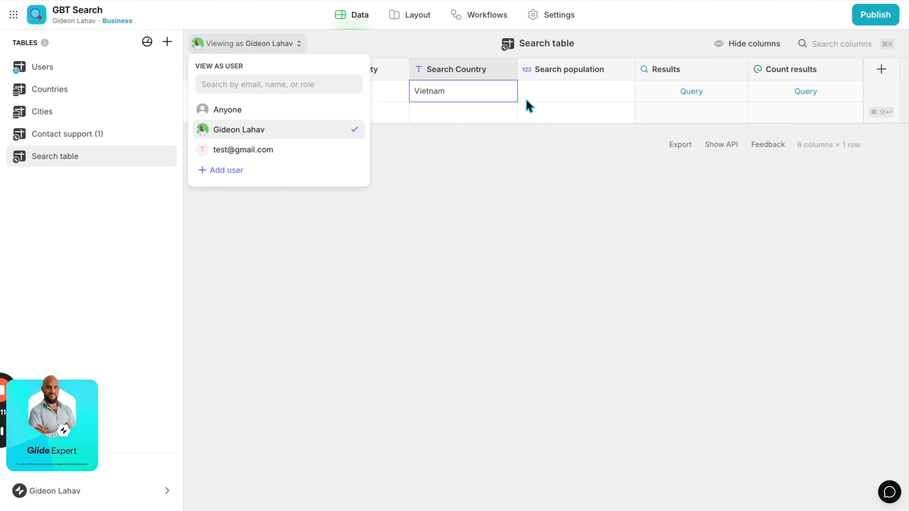
click(680, 94)
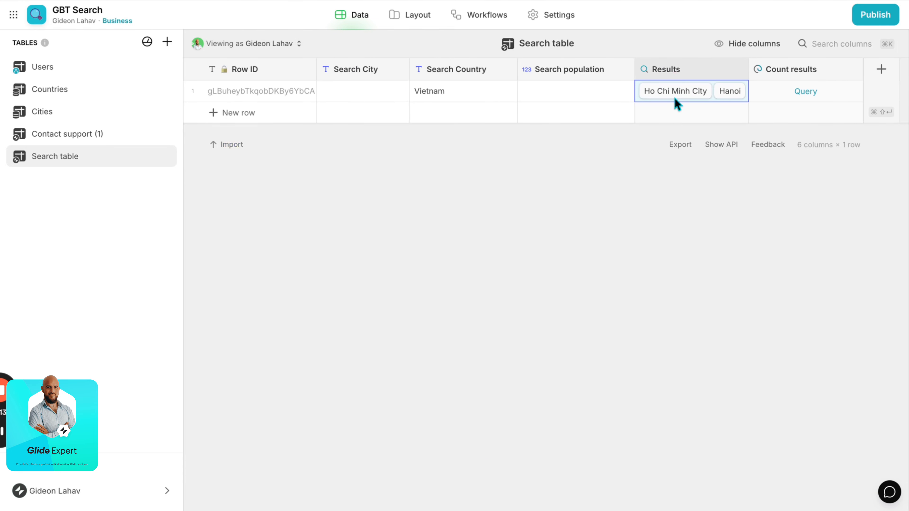
double_click(681, 92)
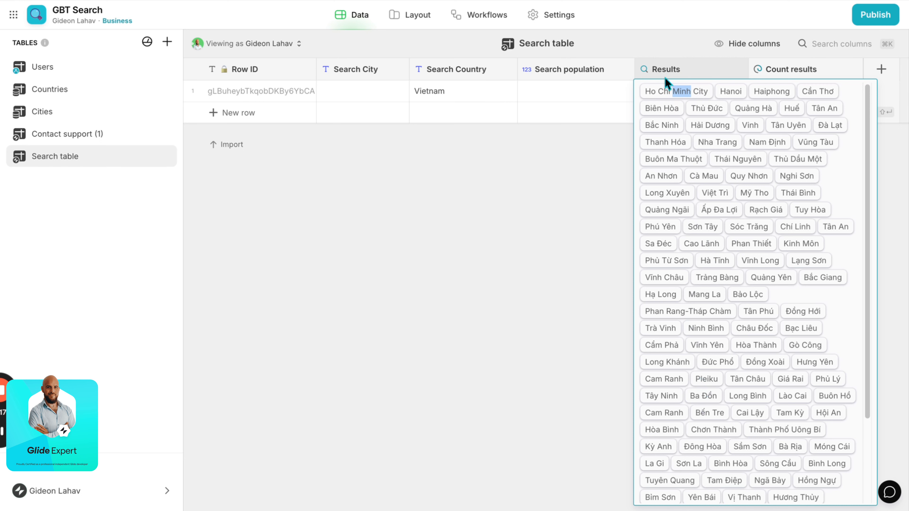
click(660, 69)
click(588, 101)
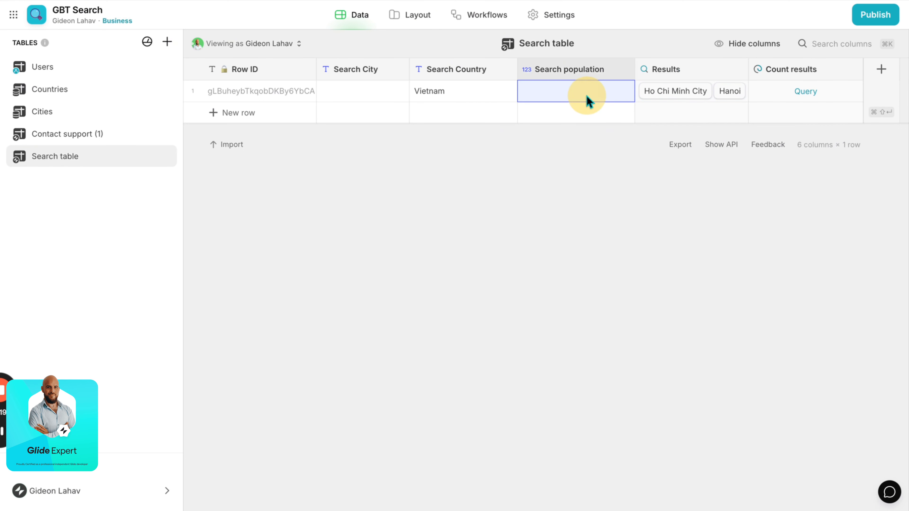
click(787, 93)
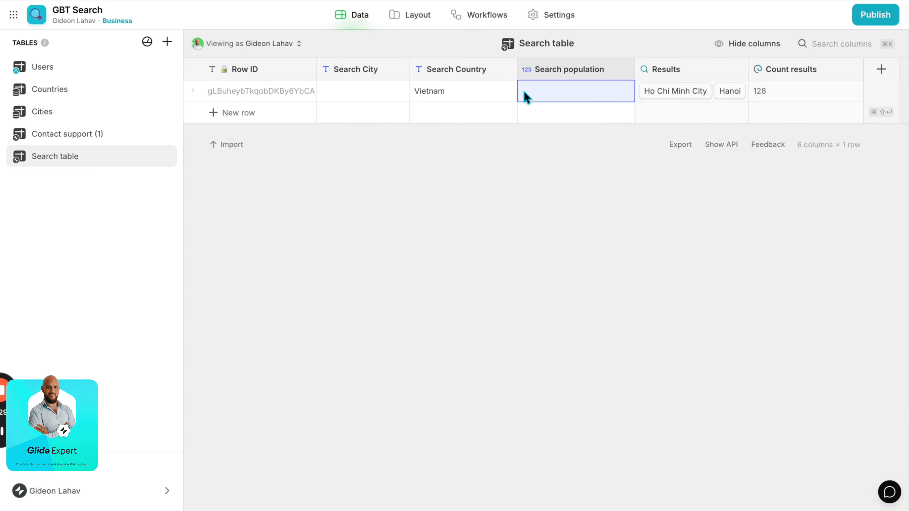
- Hide the table-style Cities screen in the app layout and show the custom-style Cities screen instead
click(423, 26)
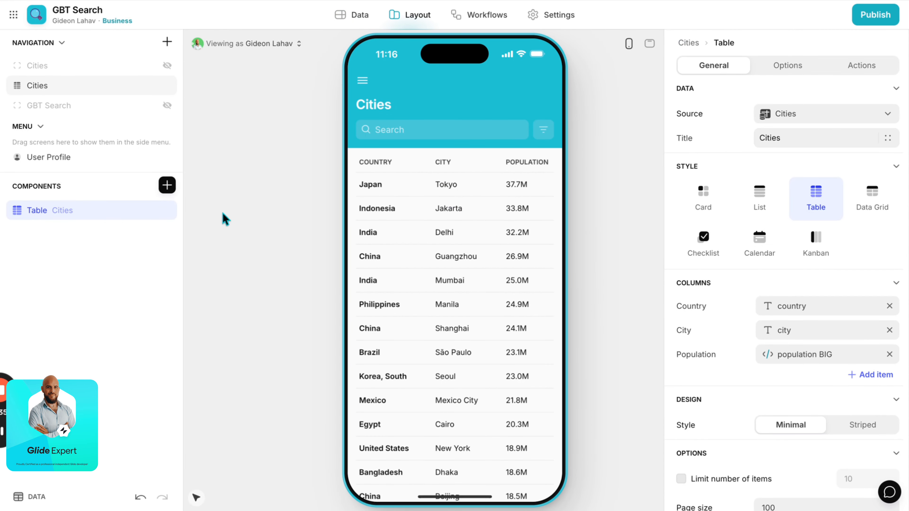
click(167, 87)
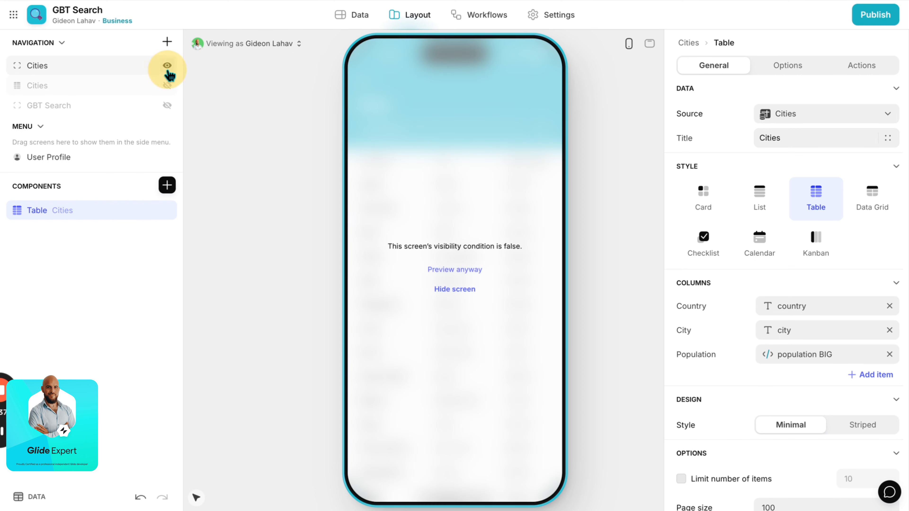
click(461, 290)
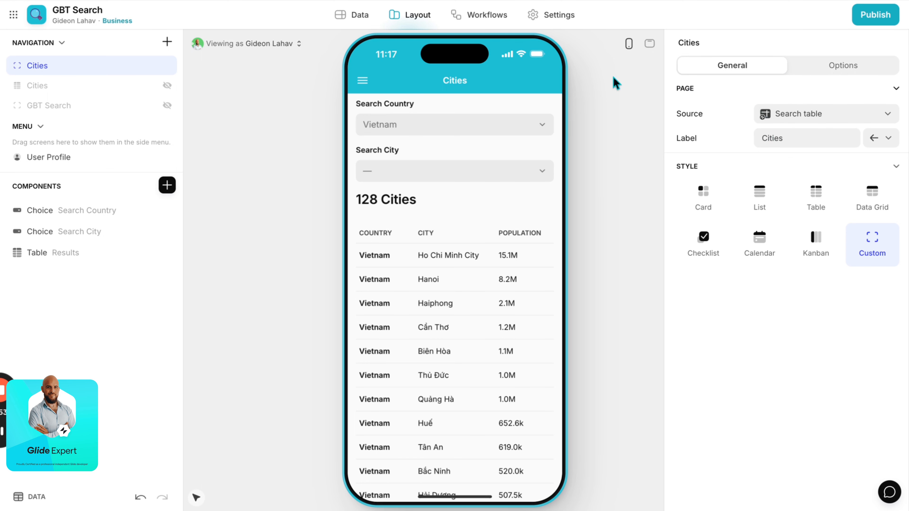
- Examine the Search Country choice component's target column and value source, along with the custom Cities screen's data source
click(94, 212)
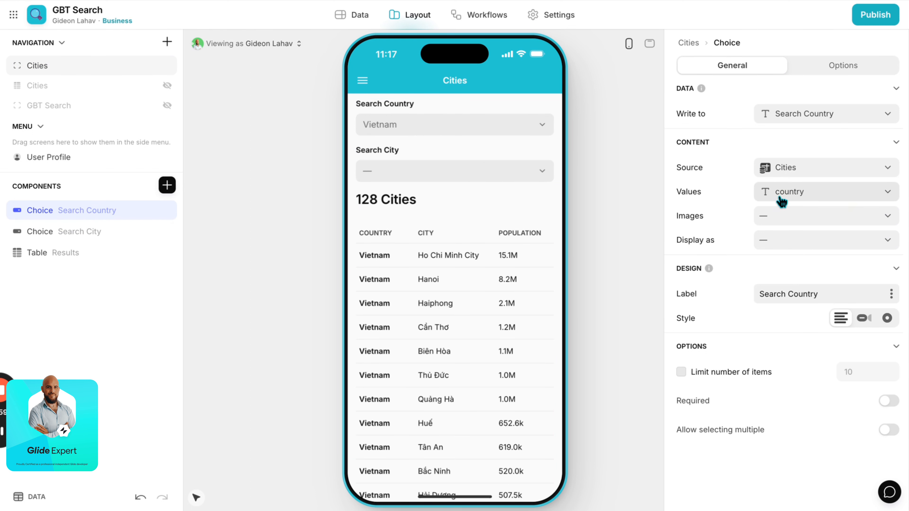
click(792, 120)
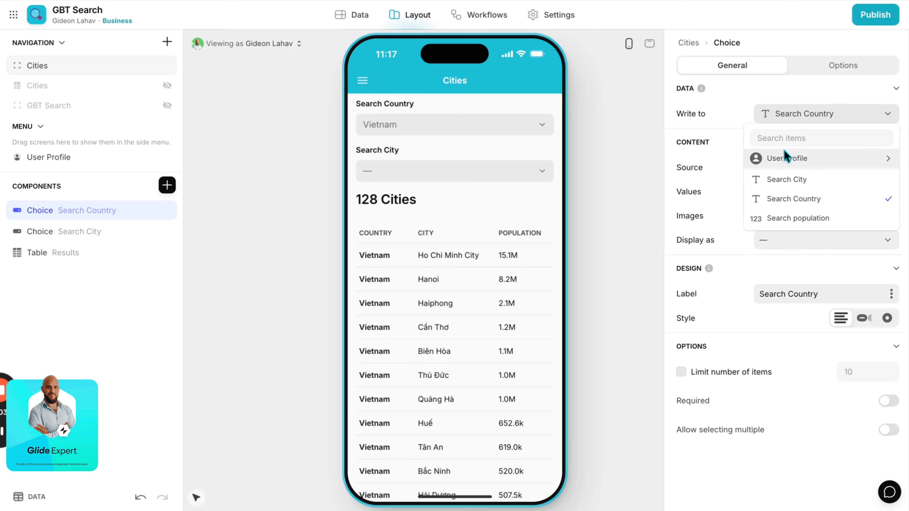
click(689, 45)
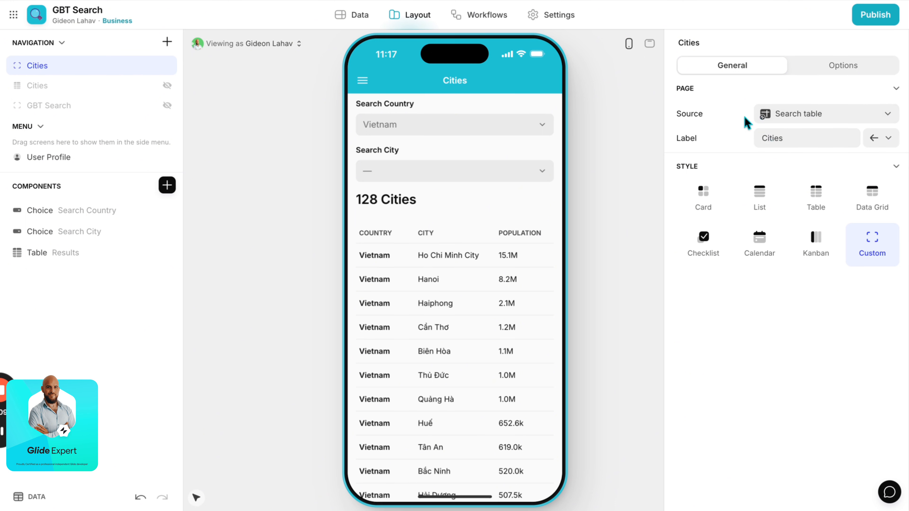
click(90, 213)
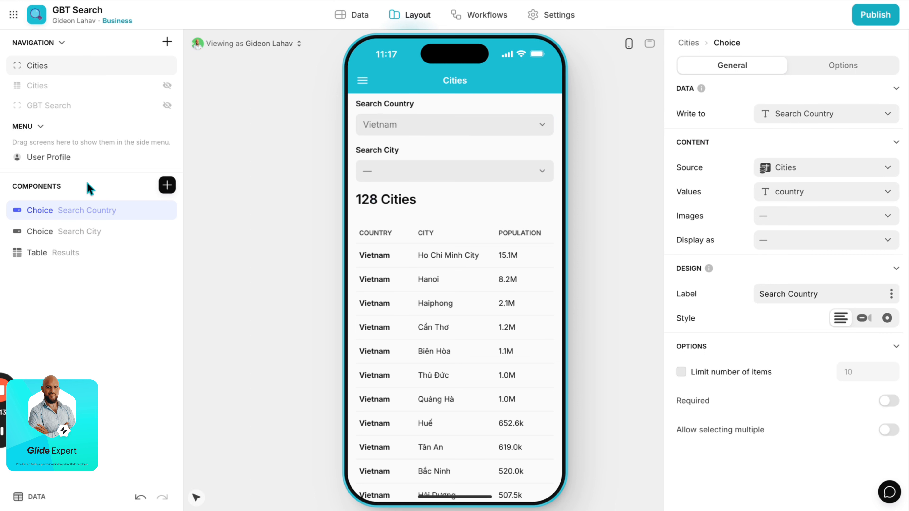
- Examine the Search City choice component's settings and its data filter based on Search Country
click(60, 231)
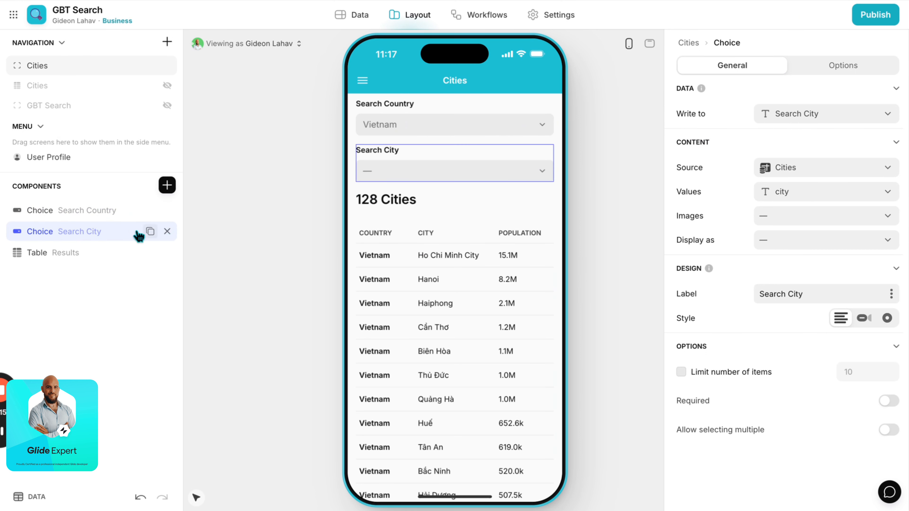
click(809, 72)
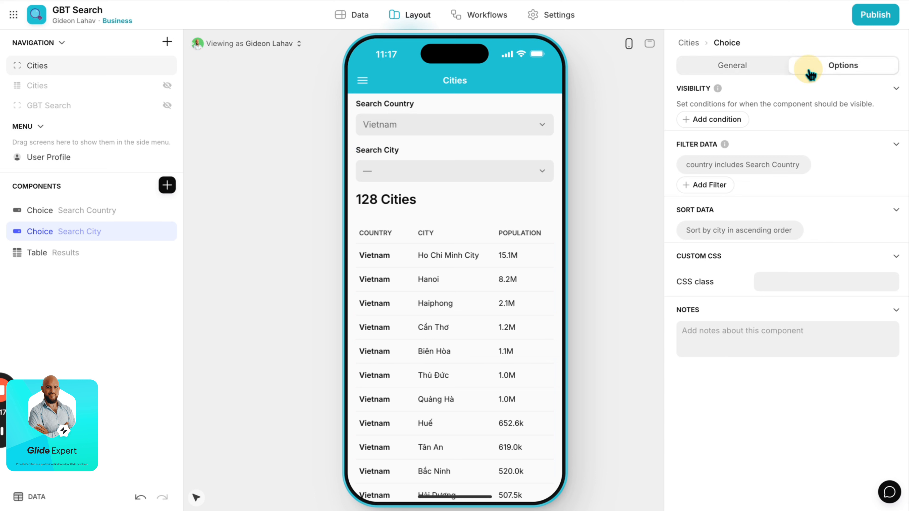
click(725, 170)
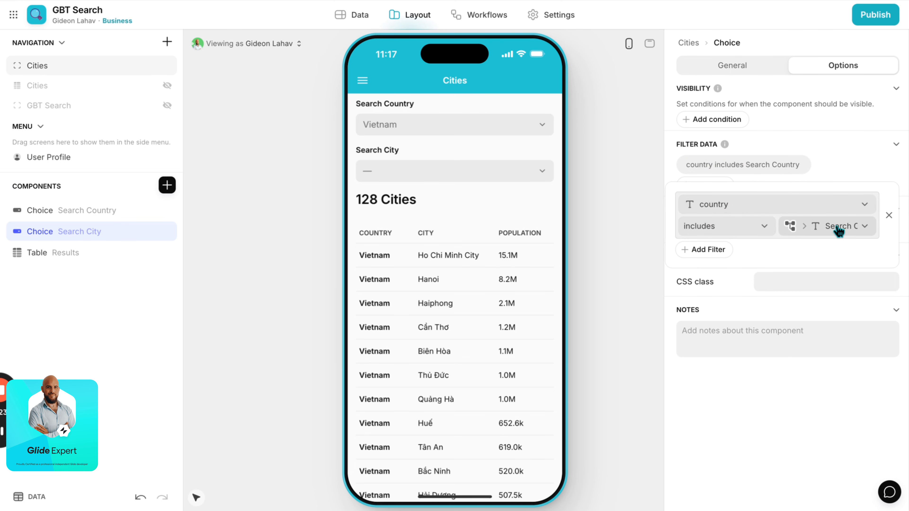
click(821, 229)
click(807, 225)
- Set Search Country to Spain in the preview and browse the cities offered by the Search City choice
click(404, 125)
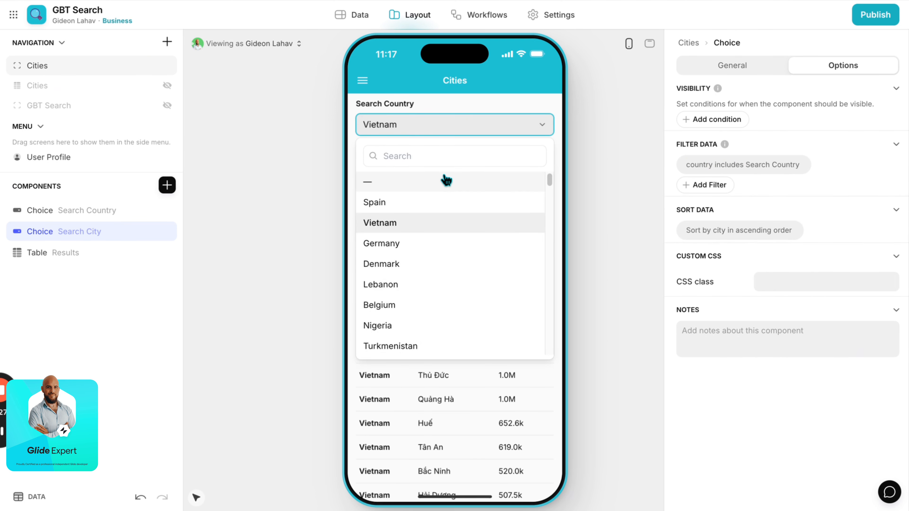
click(433, 208)
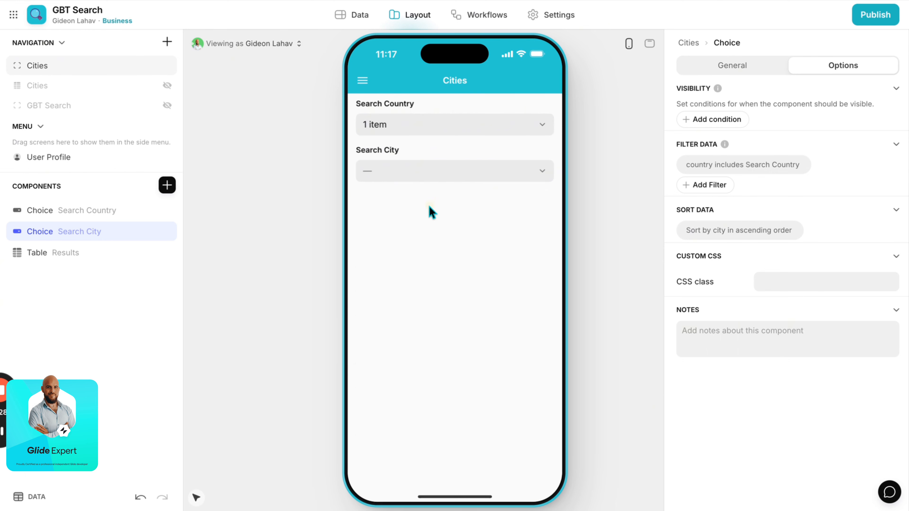
click(415, 172)
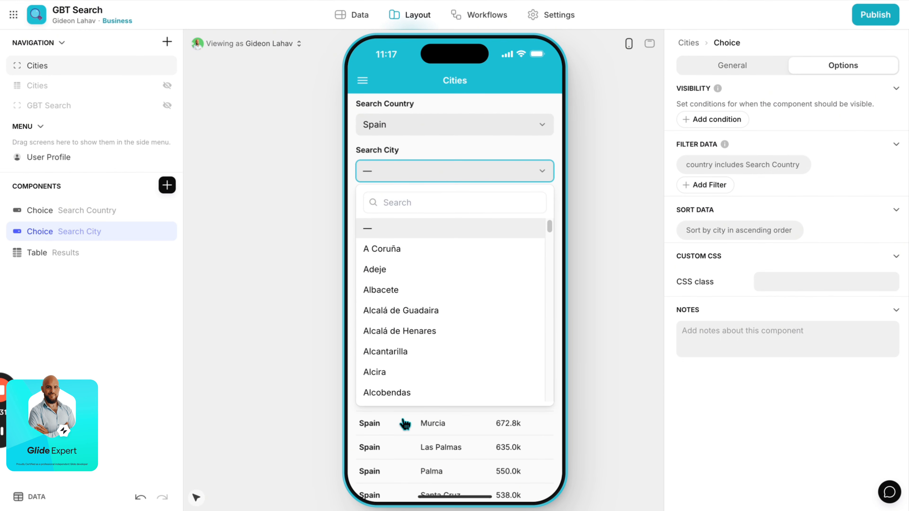
scroll(428, 331, down, 5)
scroll(429, 331, up, 5)
click(448, 174)
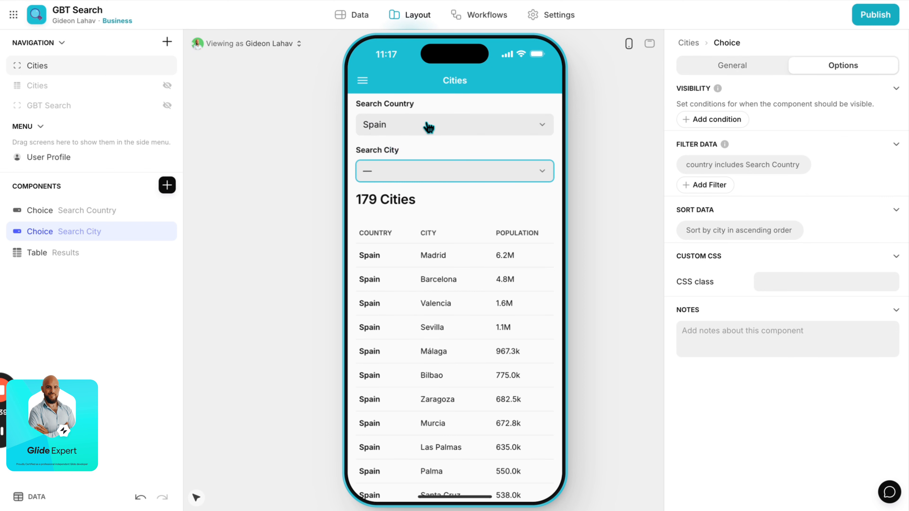
click(458, 125)
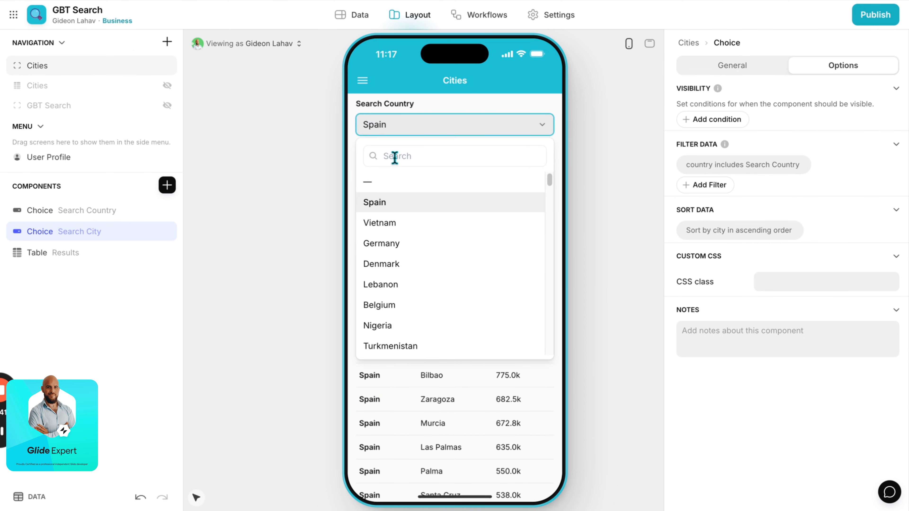
click(402, 155)
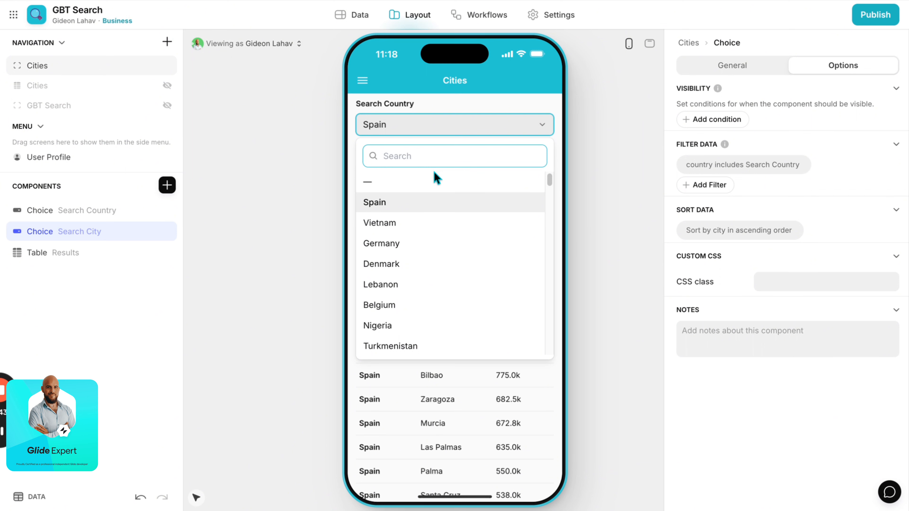
click(722, 230)
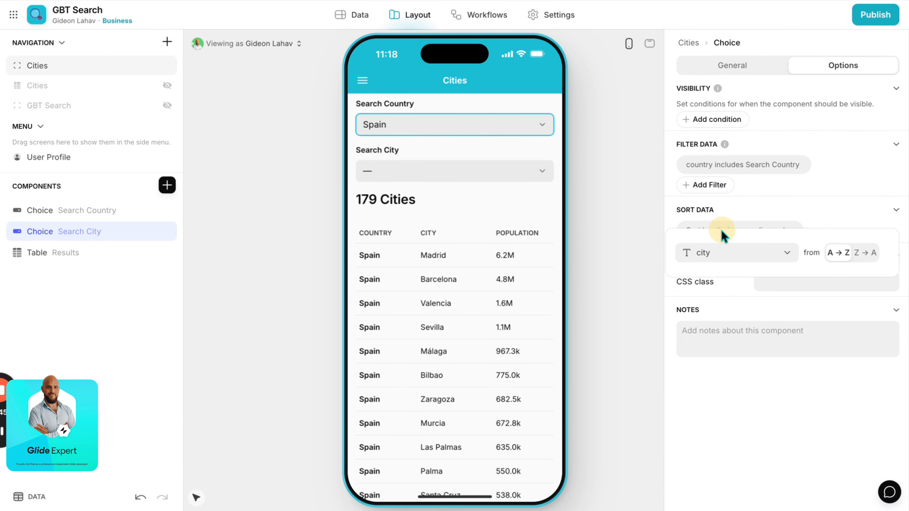
click(735, 258)
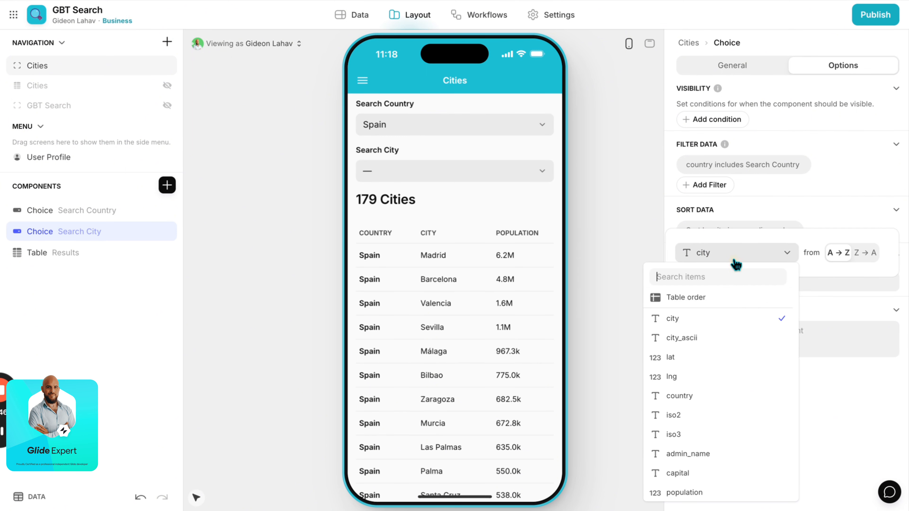
click(719, 400)
click(392, 126)
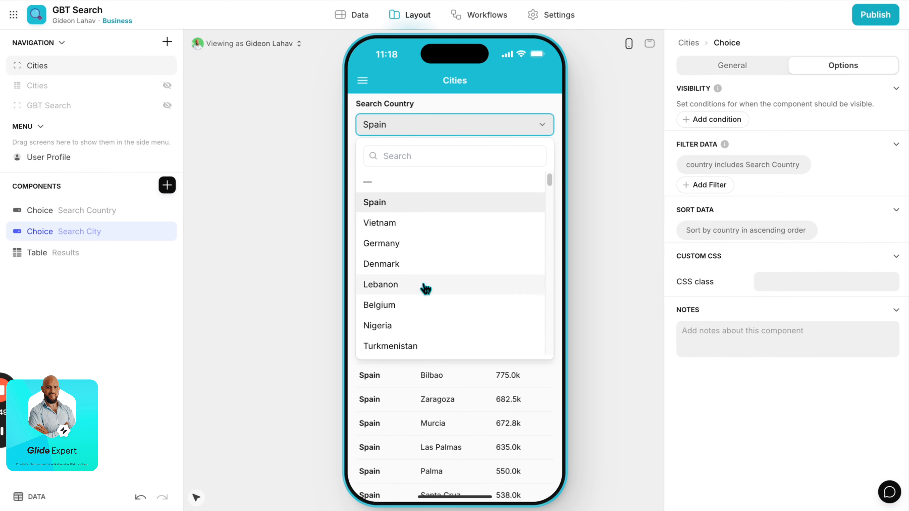
click(625, 227)
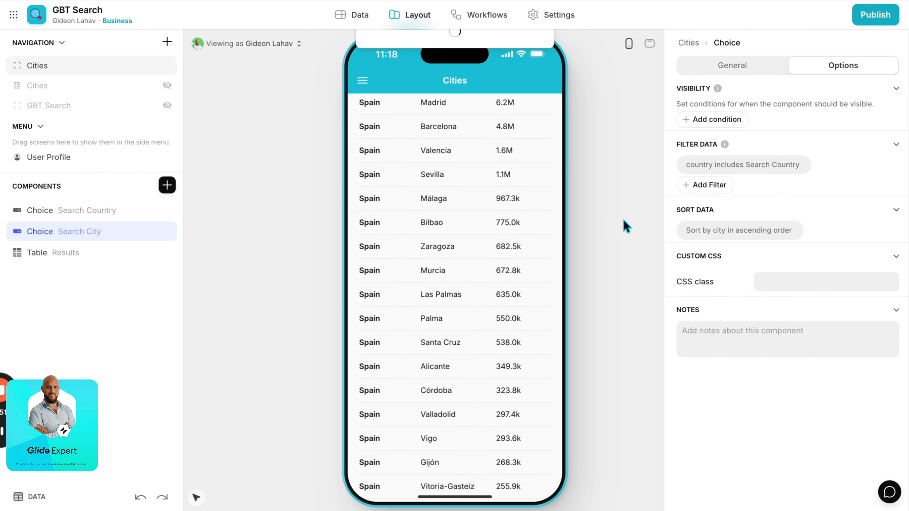
- Sort the Search Country choice's options by country in ascending order
click(114, 210)
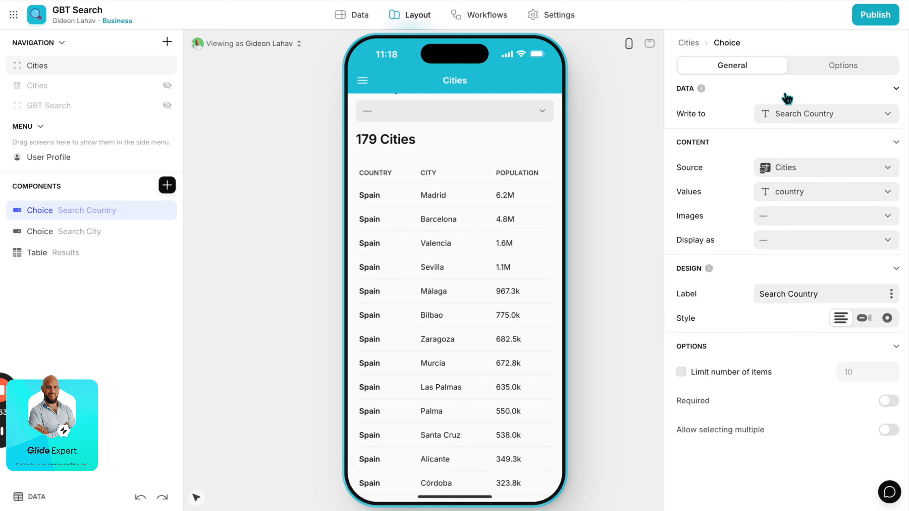
click(813, 70)
click(737, 219)
click(724, 243)
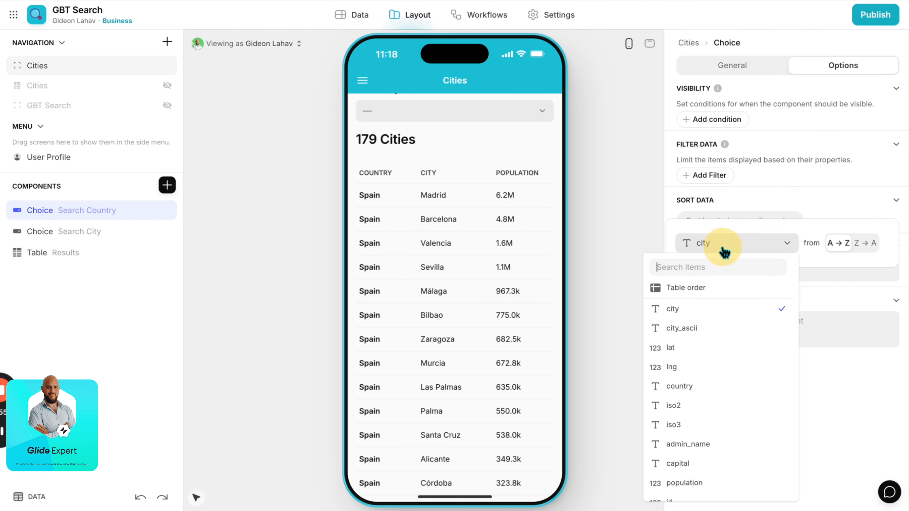
click(694, 388)
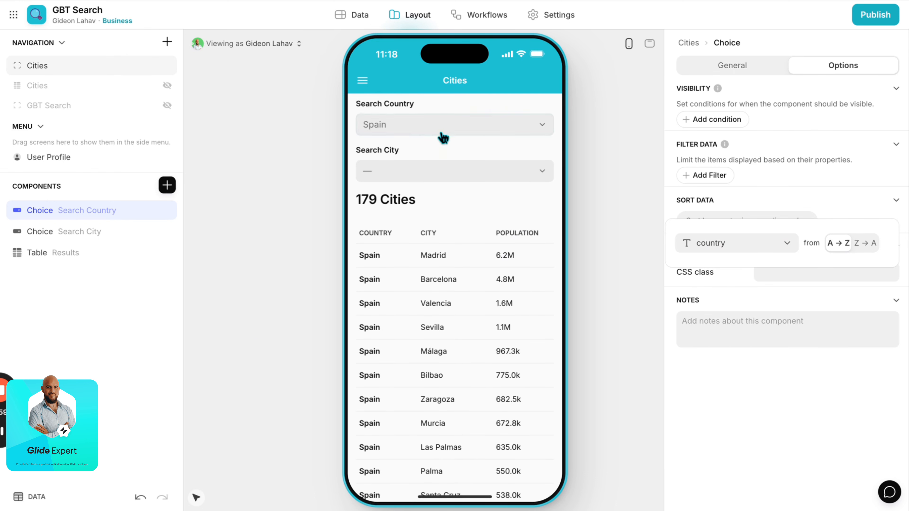
- Browse the Search Country options in the preview, search for brazil and select Brazil
click(441, 134)
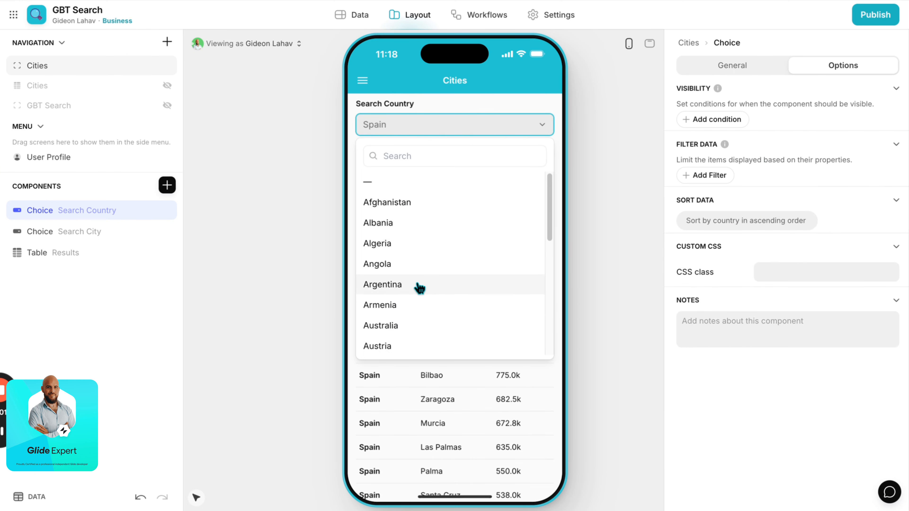
scroll(418, 288, down, 6)
scroll(418, 288, up, 6)
click(404, 158)
text(bra)
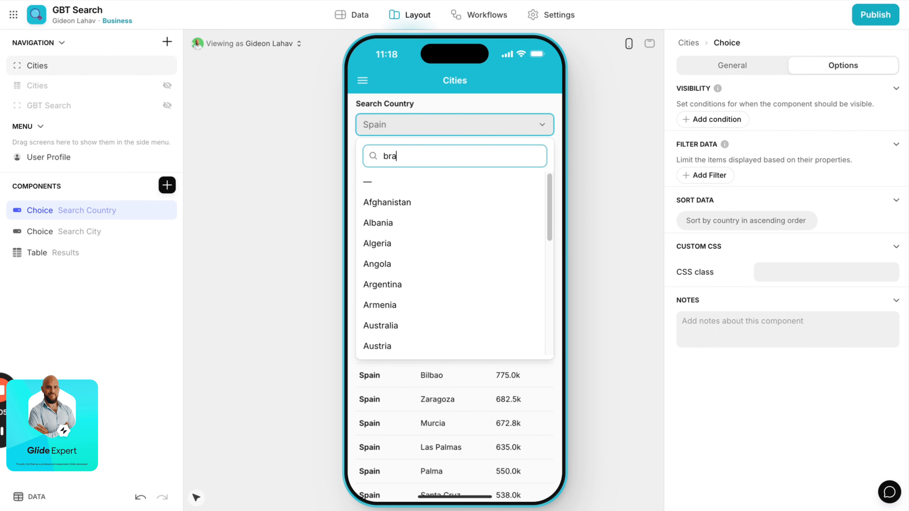
text(zil)
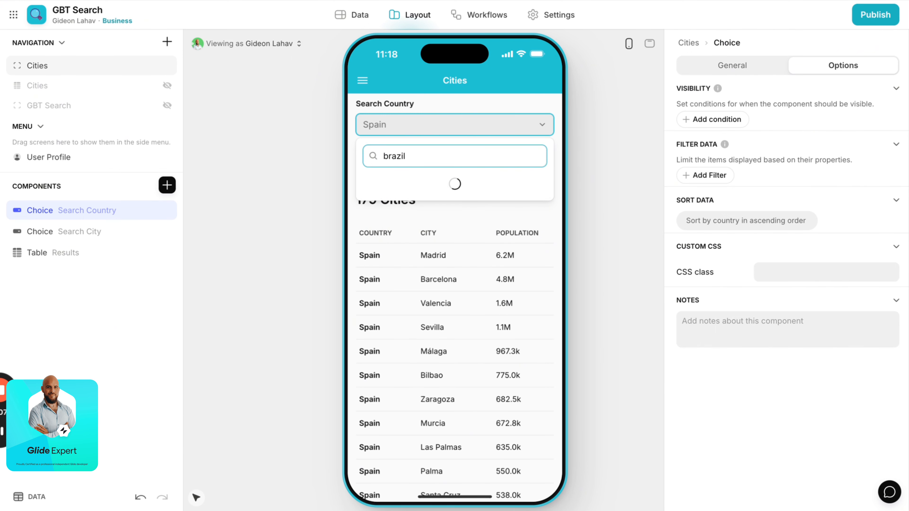
click(399, 201)
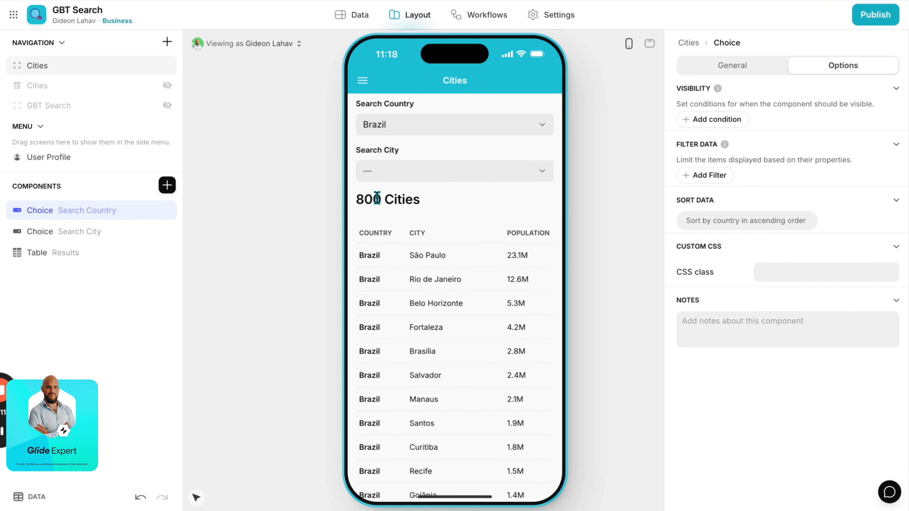
- Examine the Results table's title source and the Count results rollup's configuration in the Search table, and return to the Cities screen layout
drag(377, 198, 409, 200)
click(57, 252)
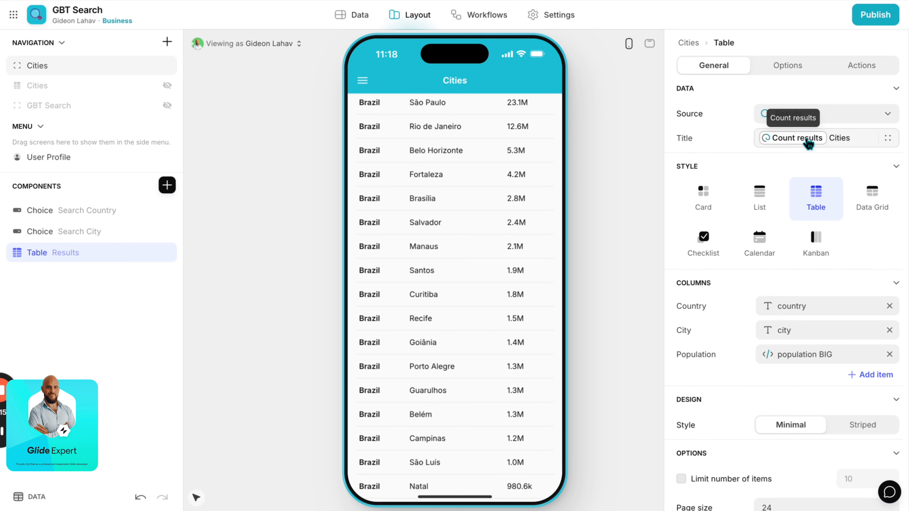
click(792, 143)
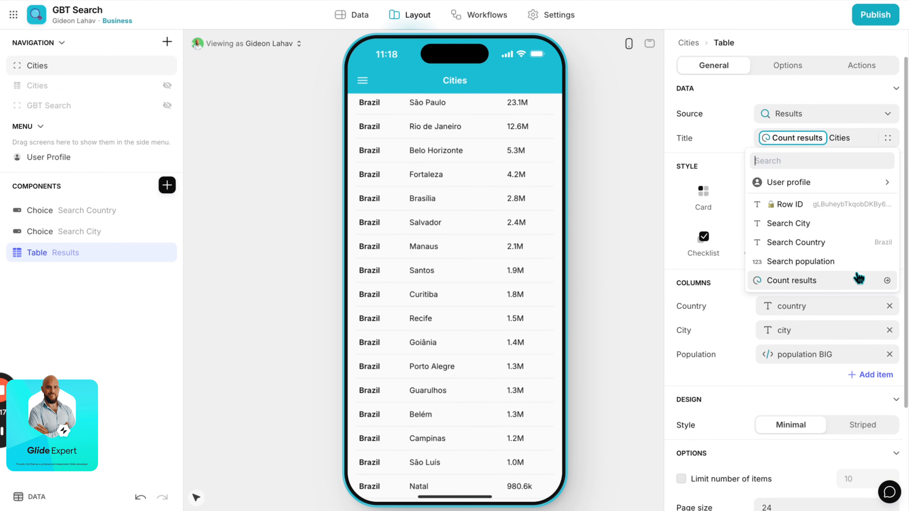
click(372, 17)
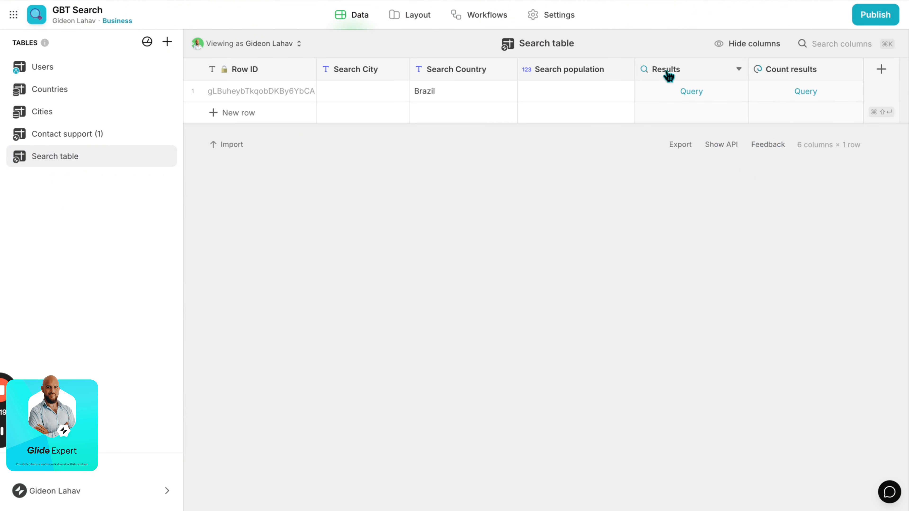
click(788, 66)
click(788, 66)
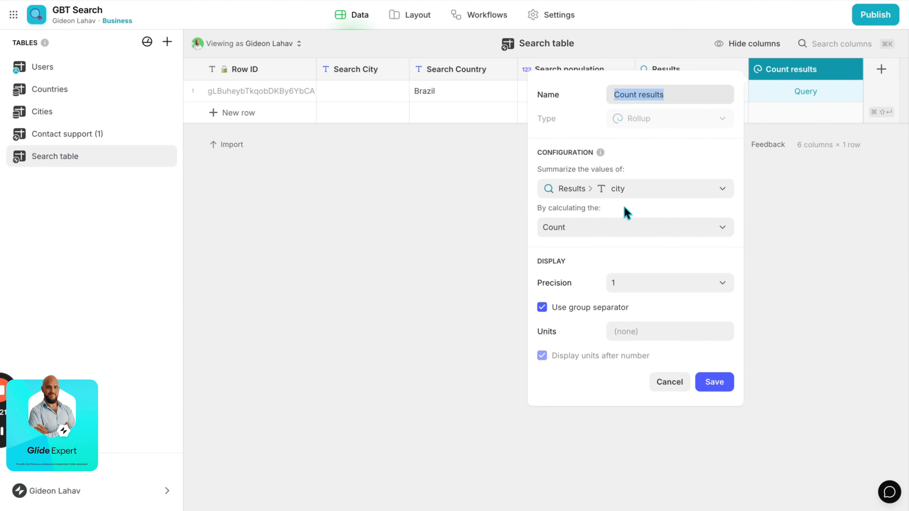
click(662, 382)
click(412, 20)
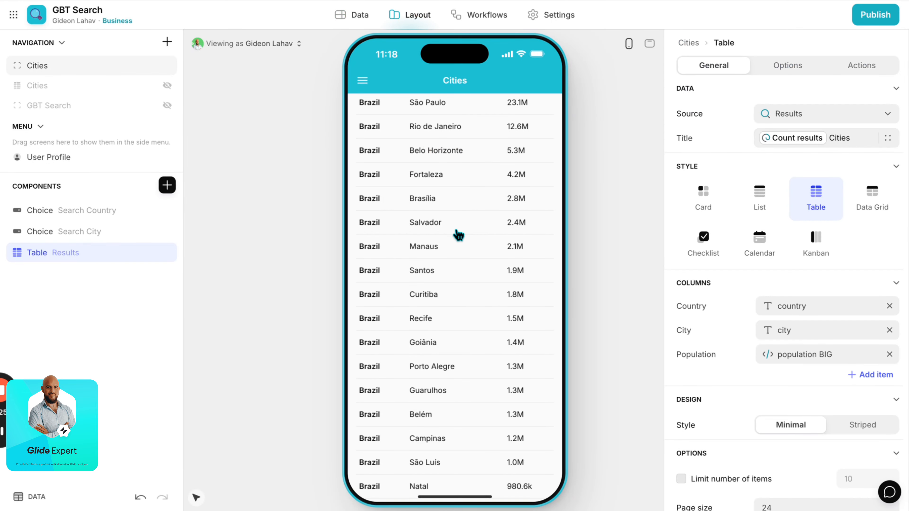
scroll(444, 221, up, 4)
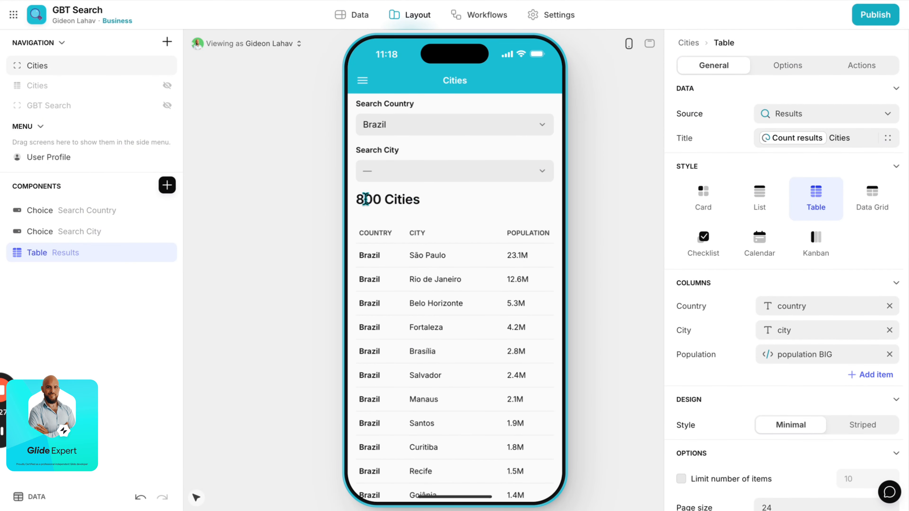
- Test the search in the preview with country Algeria and city Adrar, and clear the Search City choice
click(402, 129)
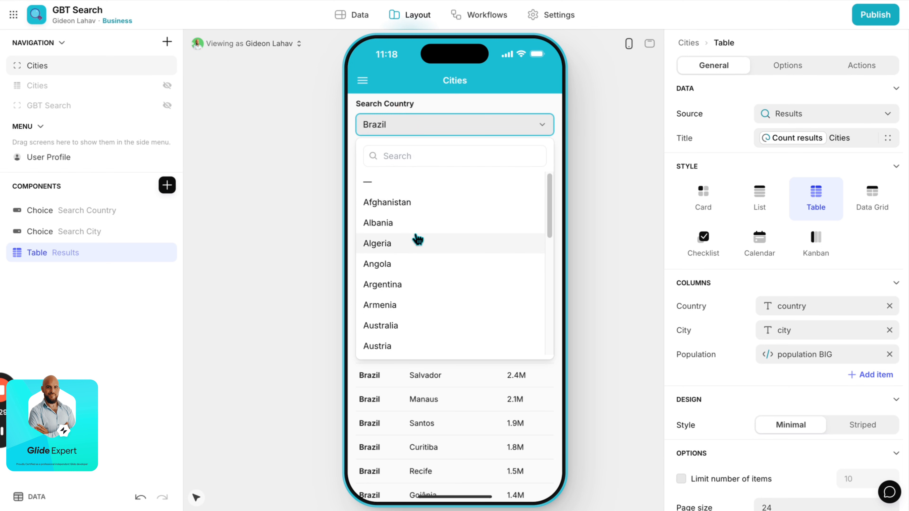
click(410, 247)
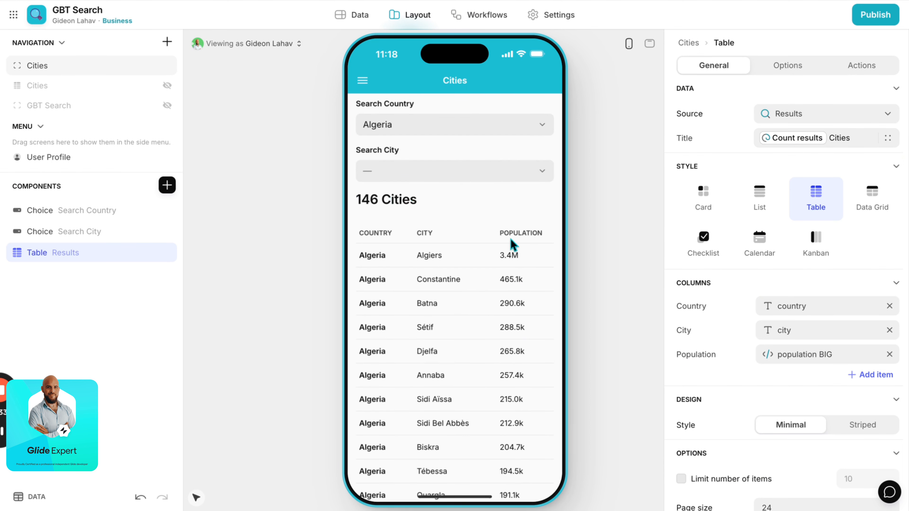
click(433, 176)
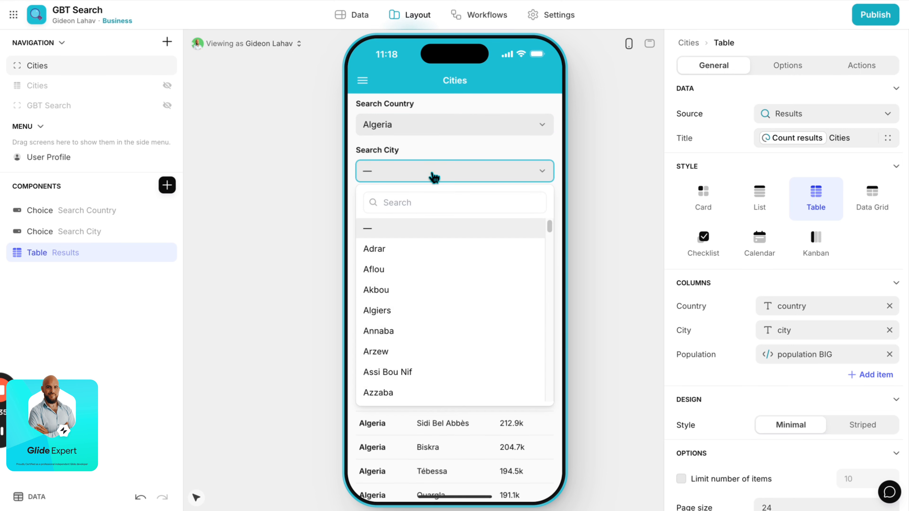
click(416, 248)
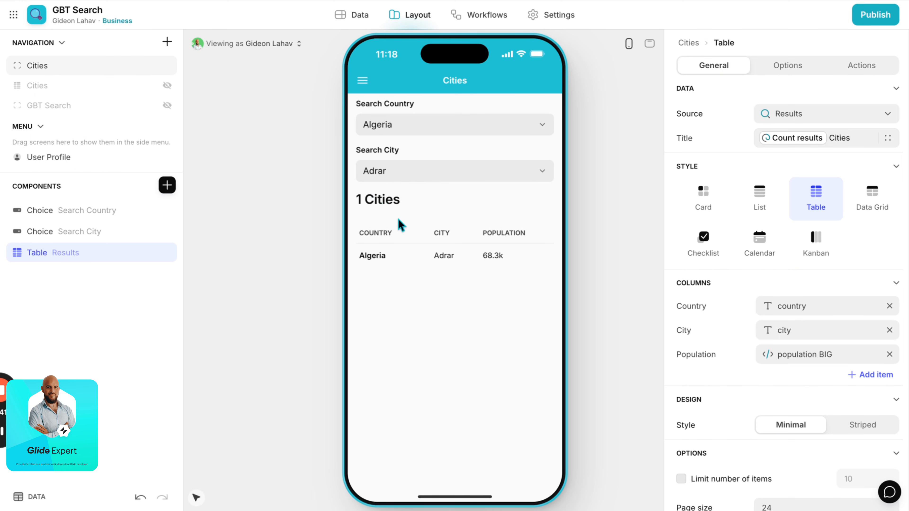
click(406, 169)
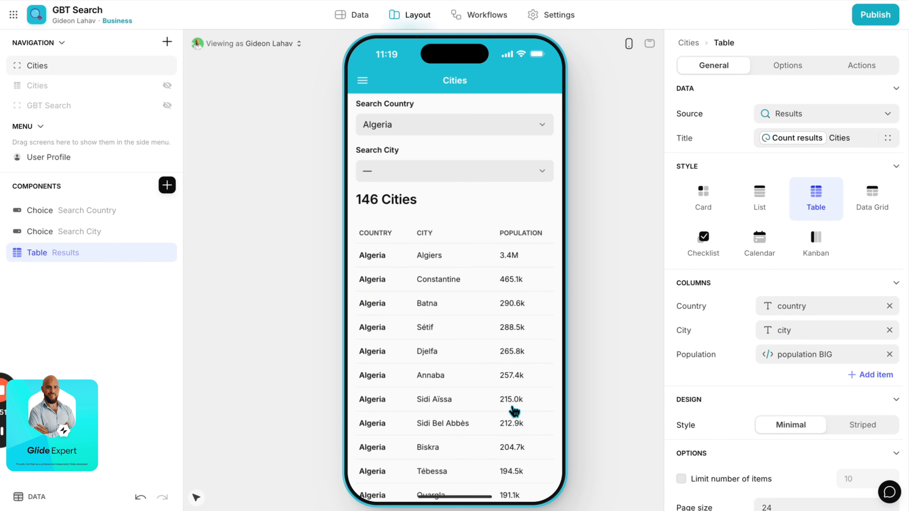
- Search the Search Country options for "bra" and select Brazil in the preview
click(462, 129)
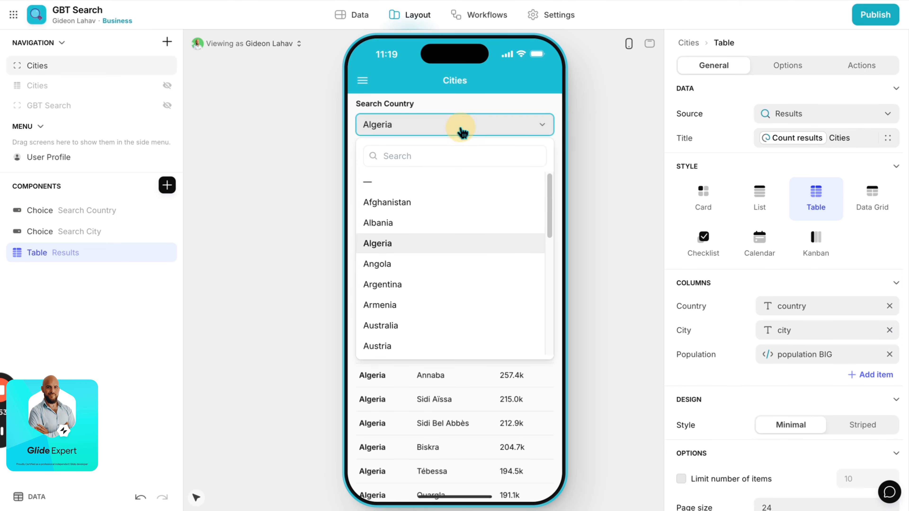
click(449, 158)
text(bra)
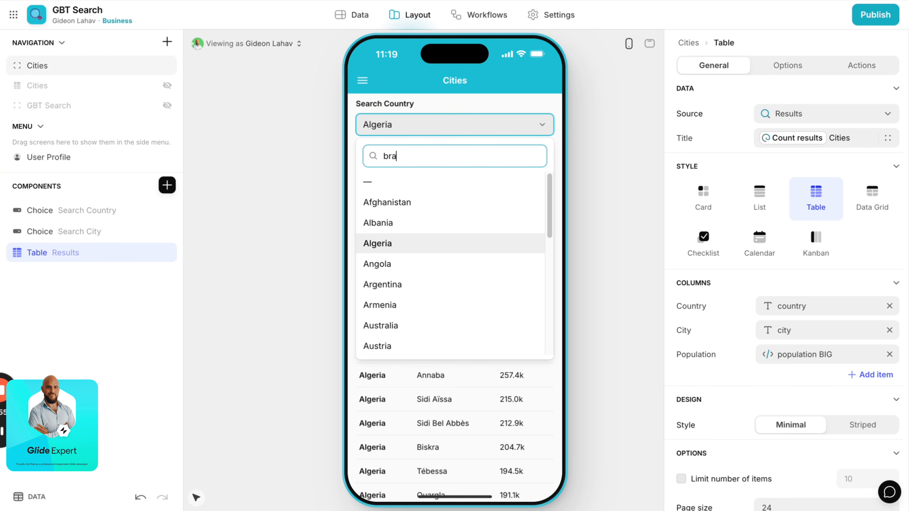
click(424, 204)
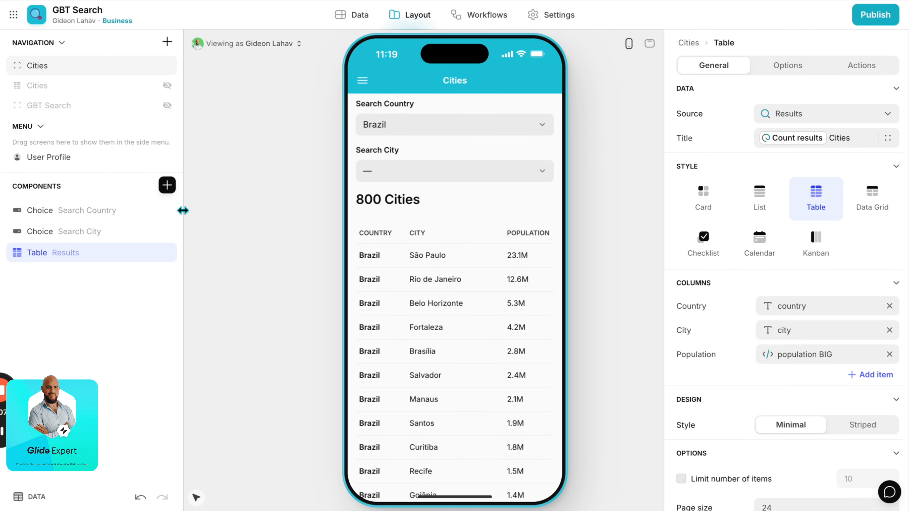
- Insert a Choice component between the Search City choice and the Results table on the Cities screen
click(167, 185)
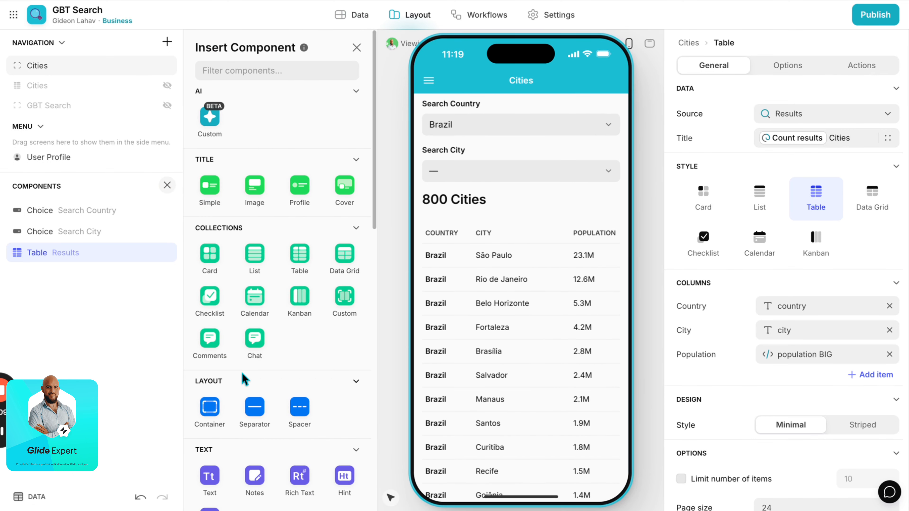
text(cho)
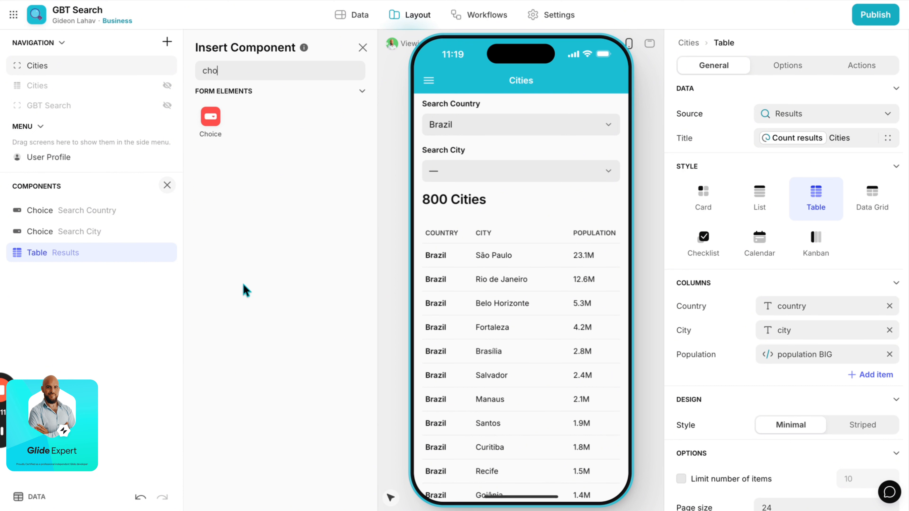
drag(216, 125, 133, 260)
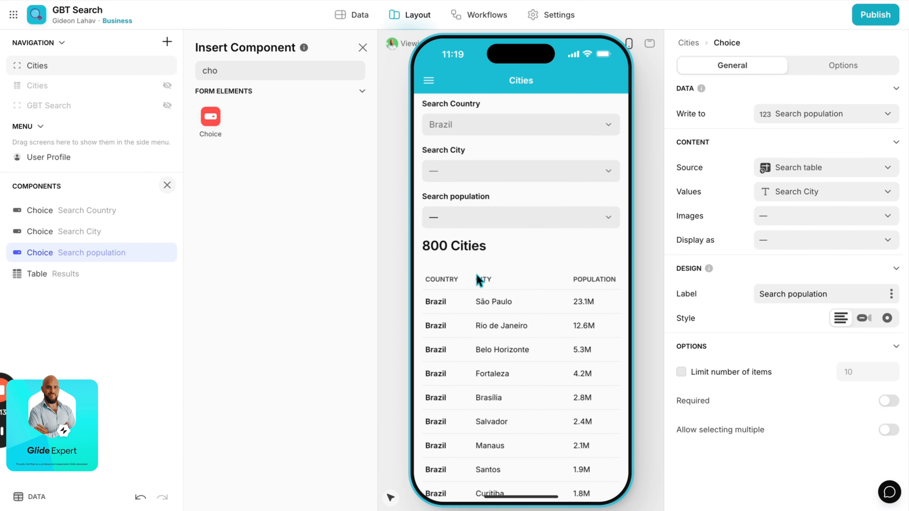
click(364, 48)
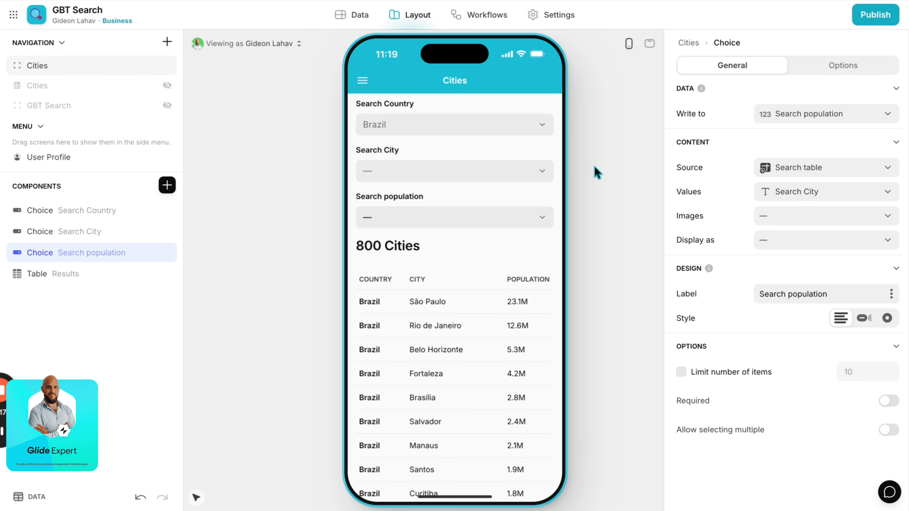
- Configure the Search population choice to use the Cities table as source, population as values, and population BIG as the display
click(824, 174)
click(785, 253)
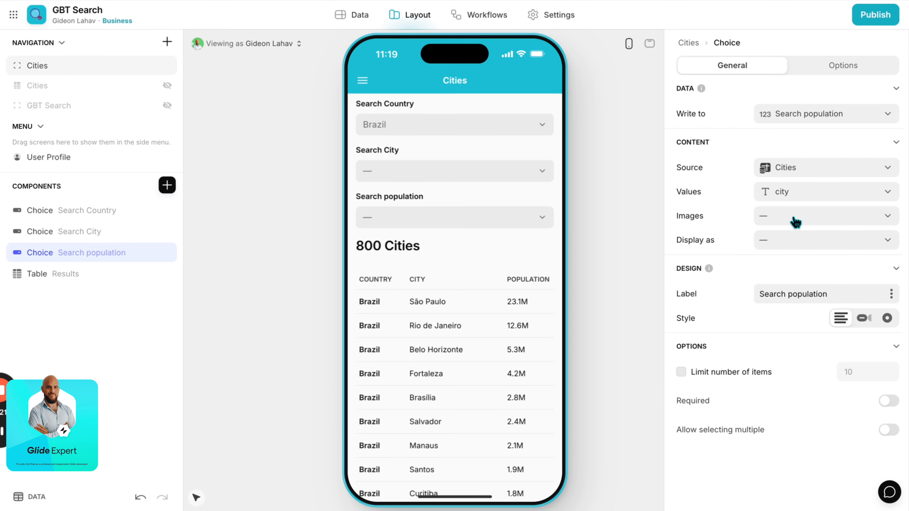
click(792, 195)
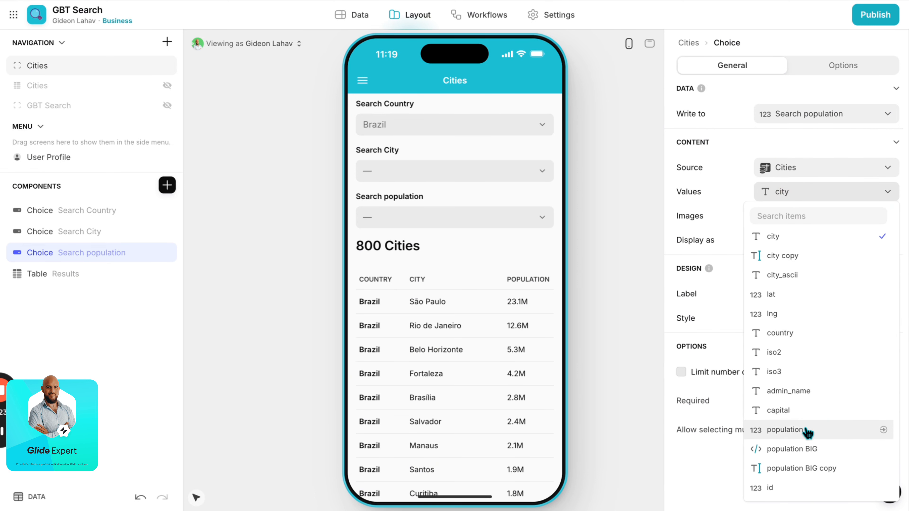
click(822, 431)
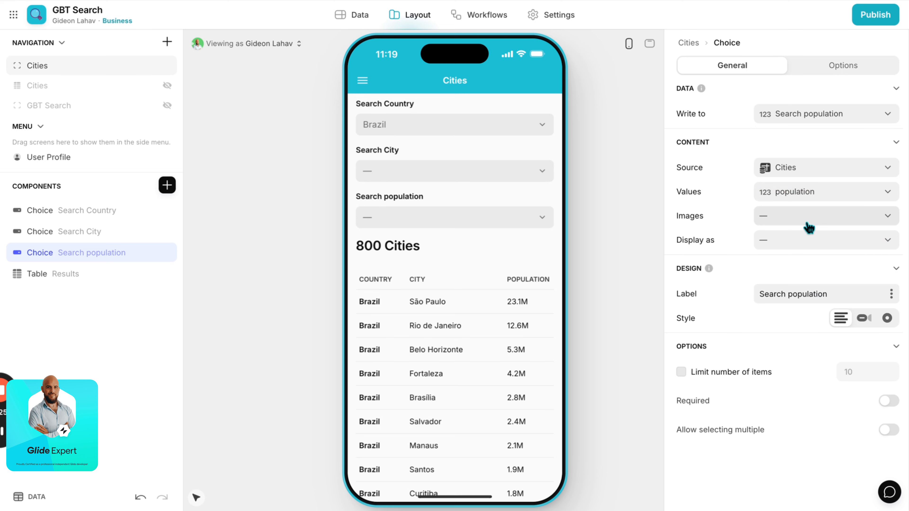
click(806, 242)
scroll(809, 466, down, 3)
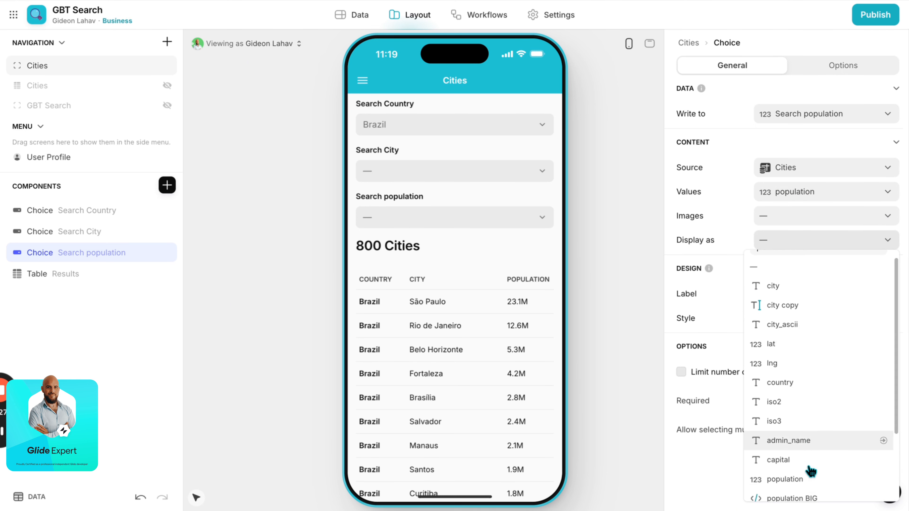
click(798, 454)
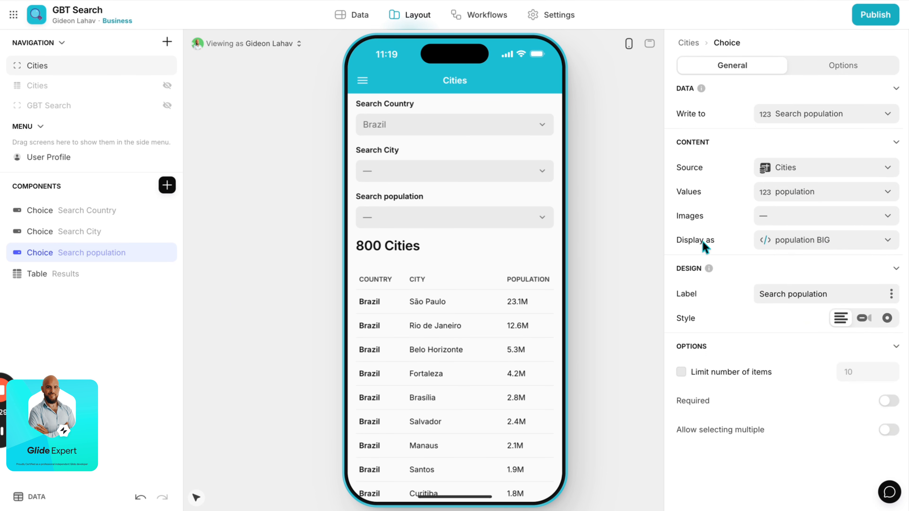
- Sort the Search population choice's items by population in descending order
click(804, 65)
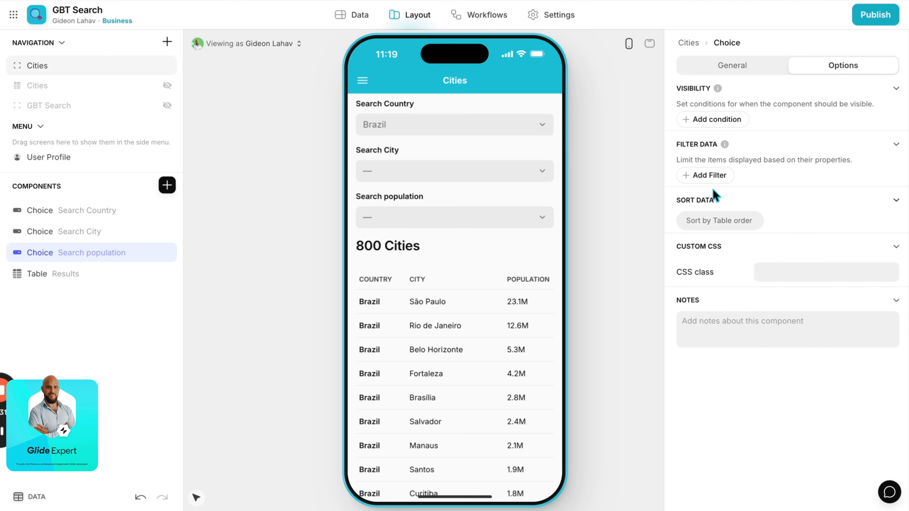
click(712, 221)
click(713, 242)
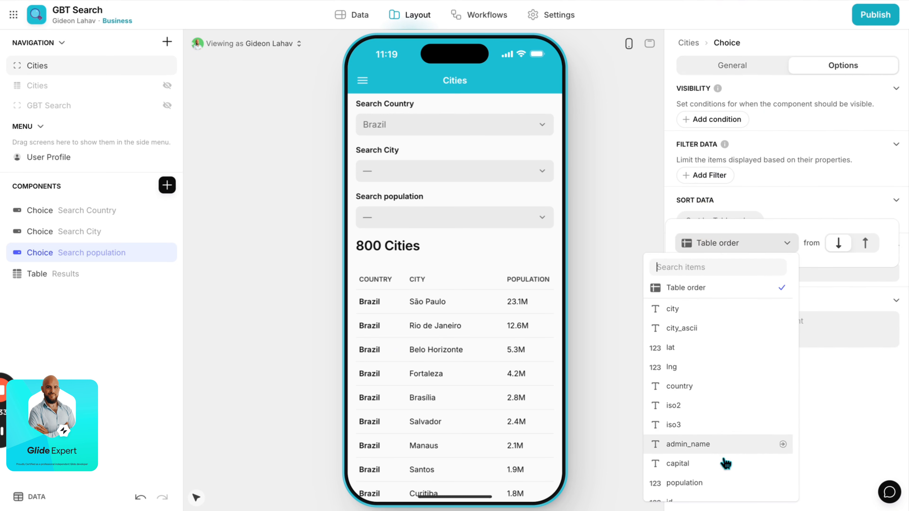
click(723, 483)
click(870, 245)
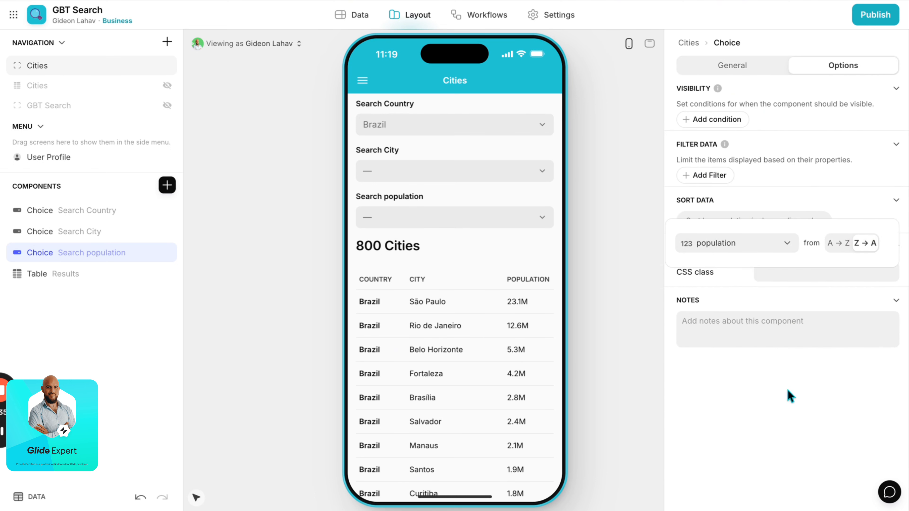
click(775, 410)
- Browse the Search population options in the preview, select 26.9M, and switch to the Search table's data
click(433, 217)
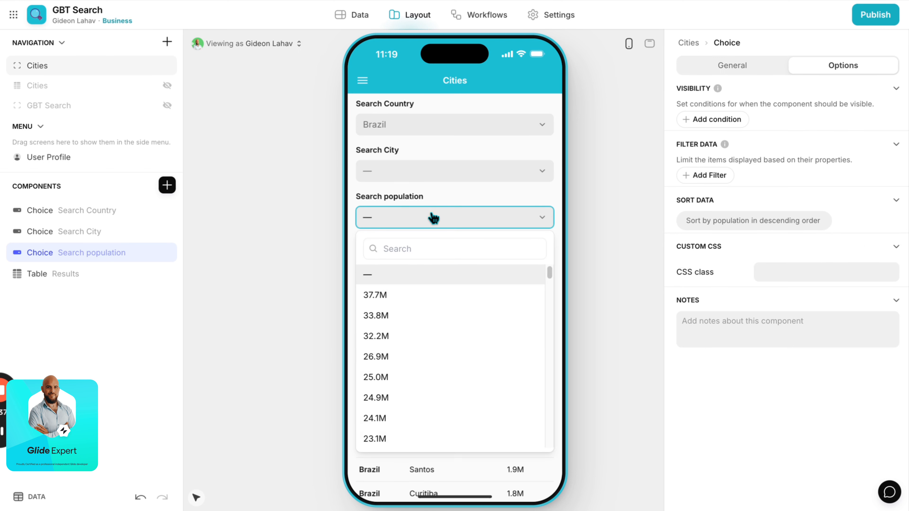
scroll(419, 393, down, 15)
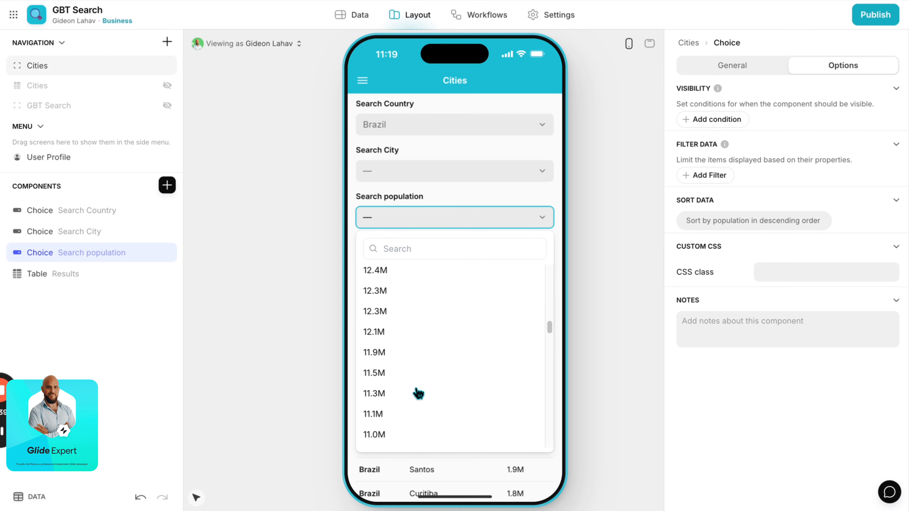
scroll(419, 393, up, 15)
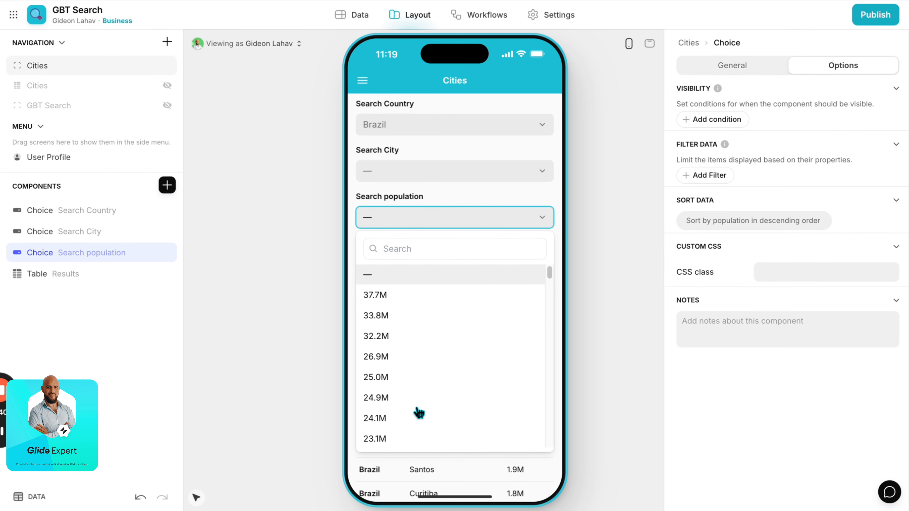
click(408, 360)
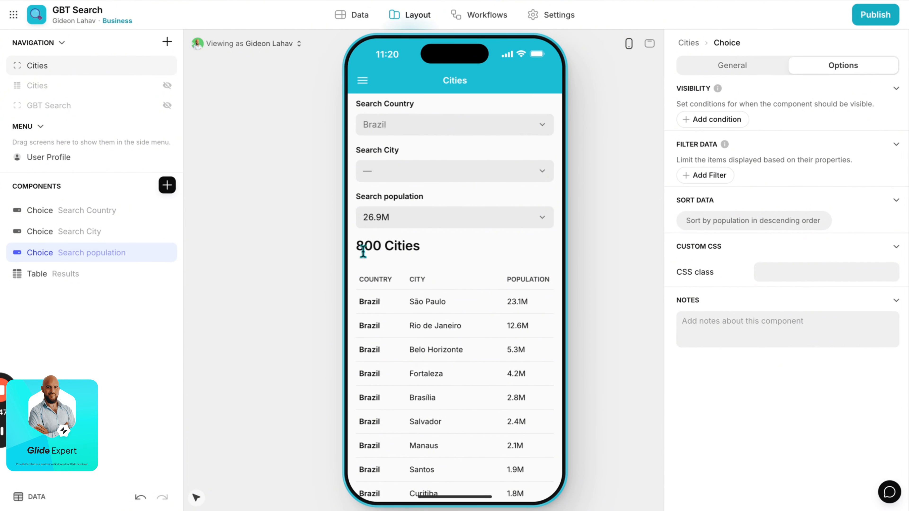
drag(355, 245, 450, 247)
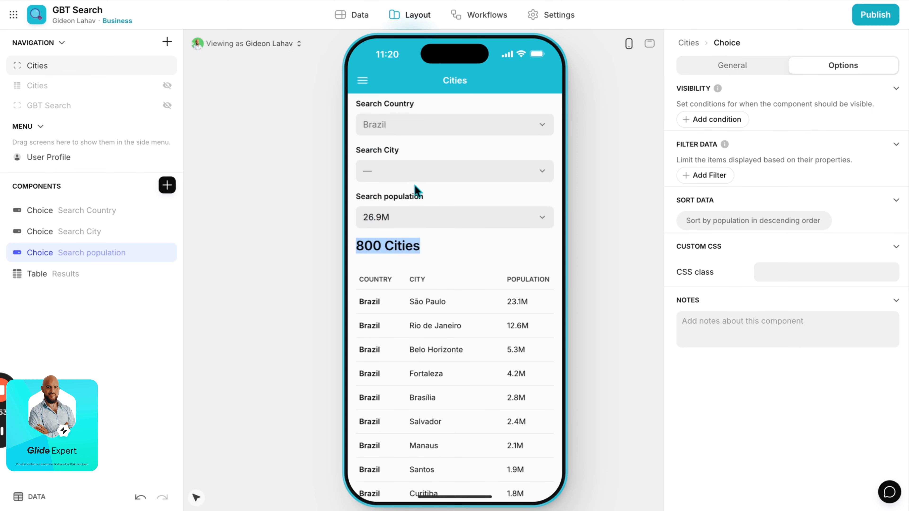
click(354, 14)
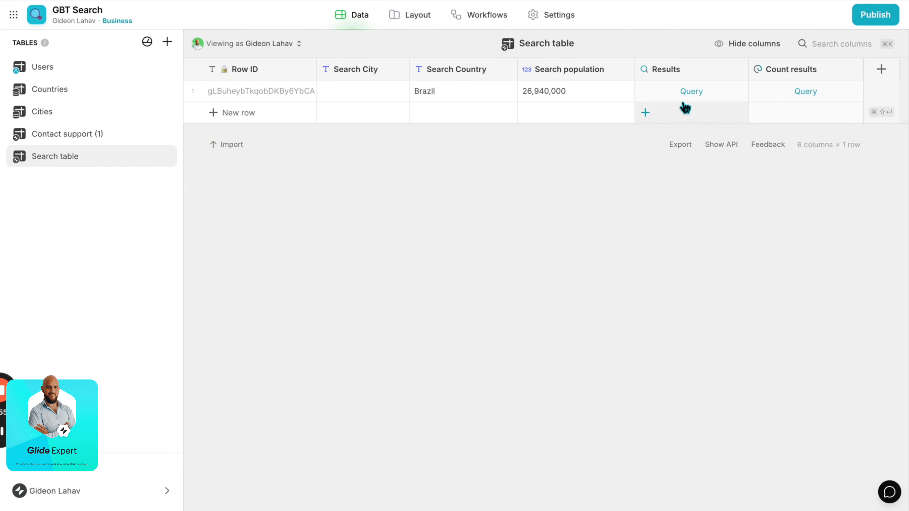
click(735, 67)
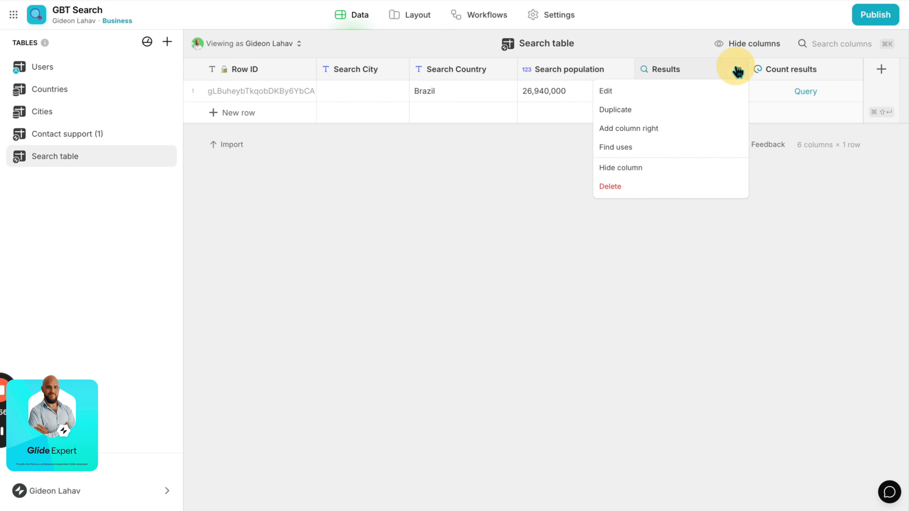
click(657, 111)
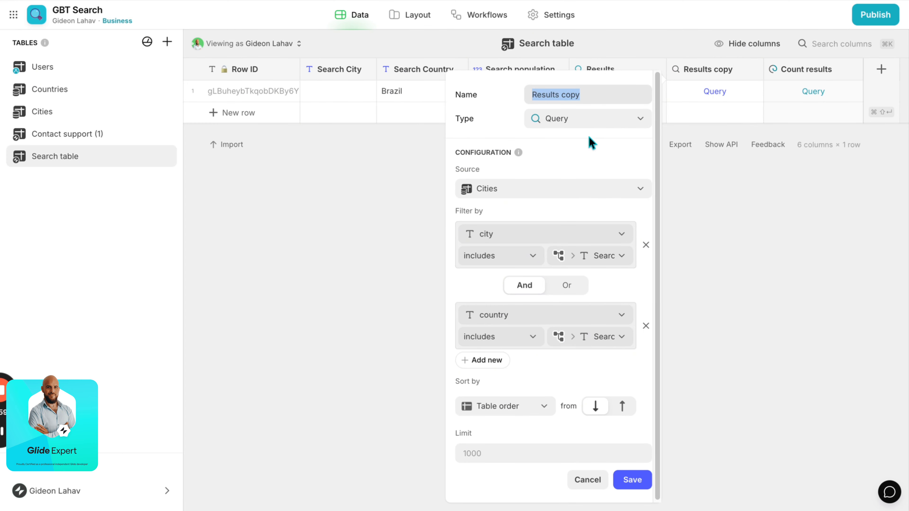
click(588, 483)
- Add a filter to the Results query requiring population ≤ this row's Search population, and save the column
double_click(685, 75)
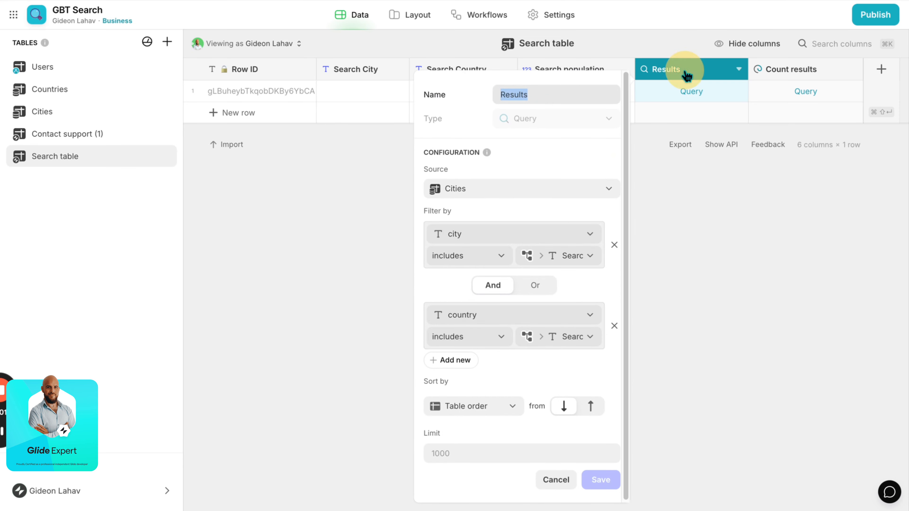
click(467, 367)
click(503, 375)
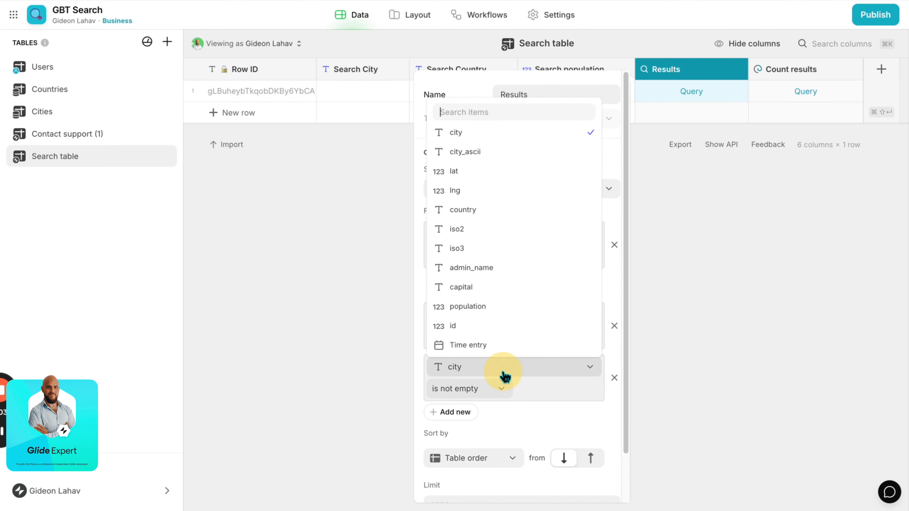
click(530, 311)
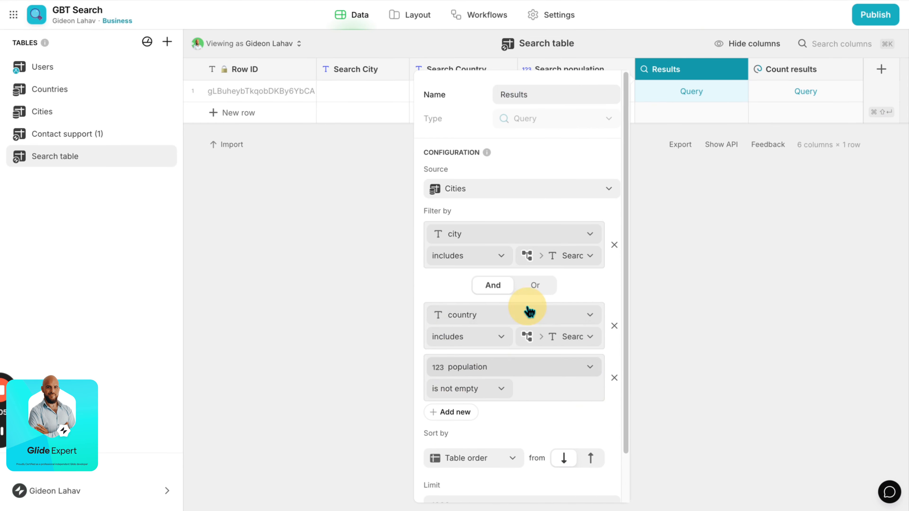
click(466, 390)
click(432, 354)
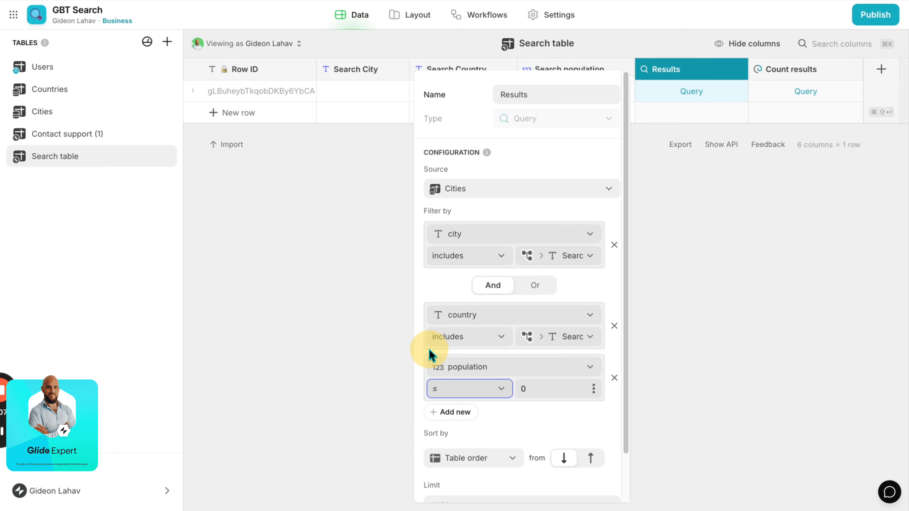
click(595, 388)
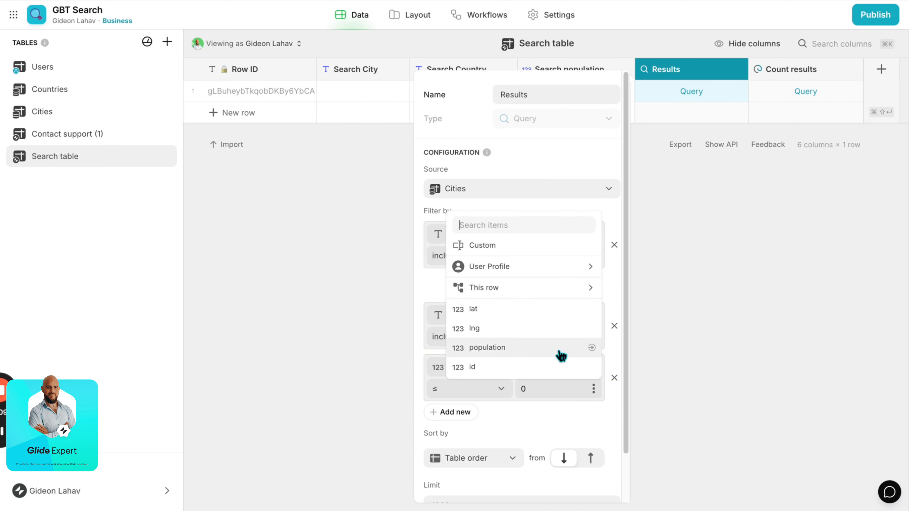
mouse_move(540, 289)
click(633, 290)
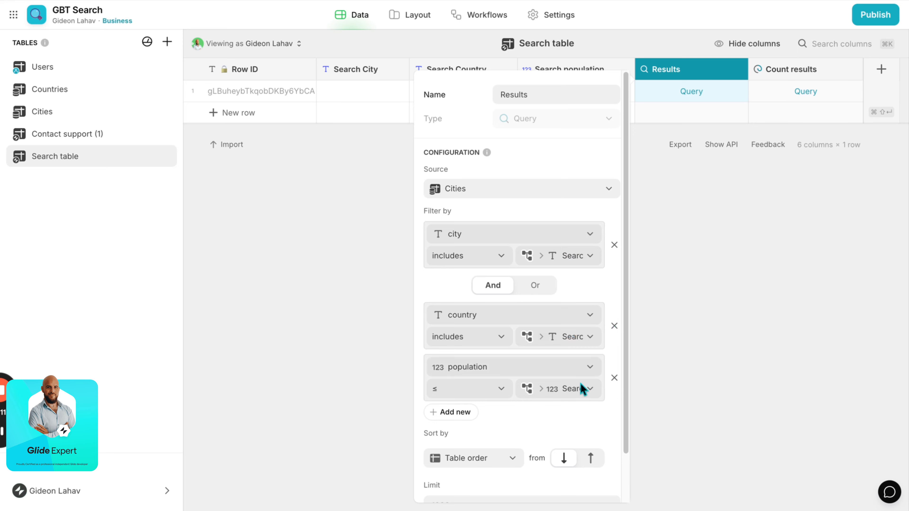
scroll(579, 411, down, 3)
click(601, 479)
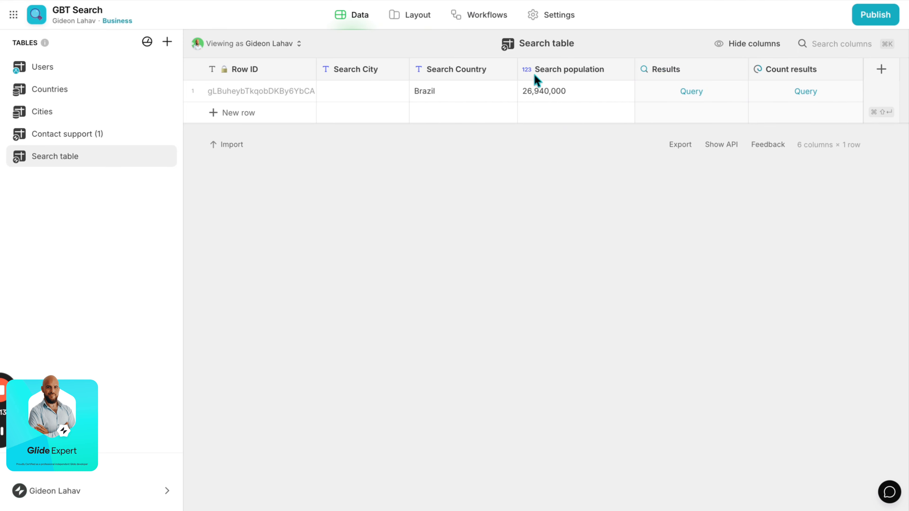
- Return to the Cities screen layout and test the population filter in the preview with 24.9M and 15.1M
click(410, 18)
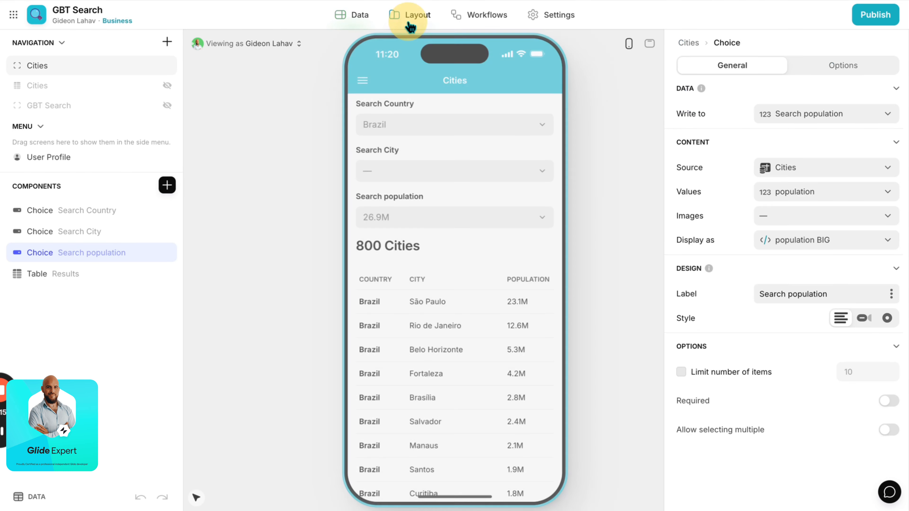
click(406, 178)
click(408, 179)
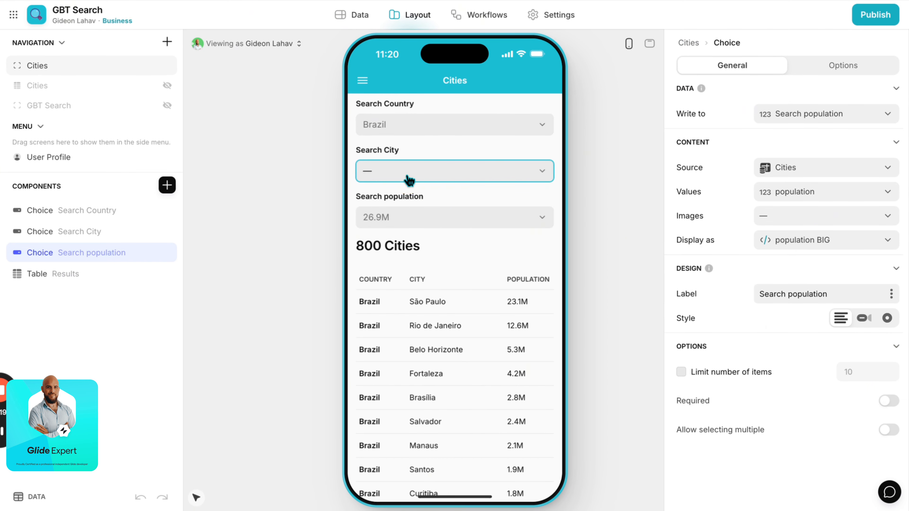
click(409, 218)
click(399, 399)
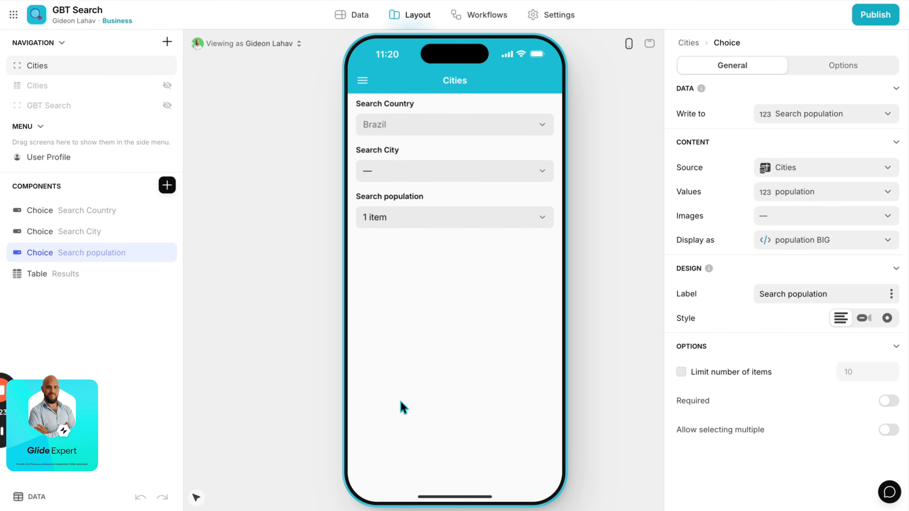
click(420, 219)
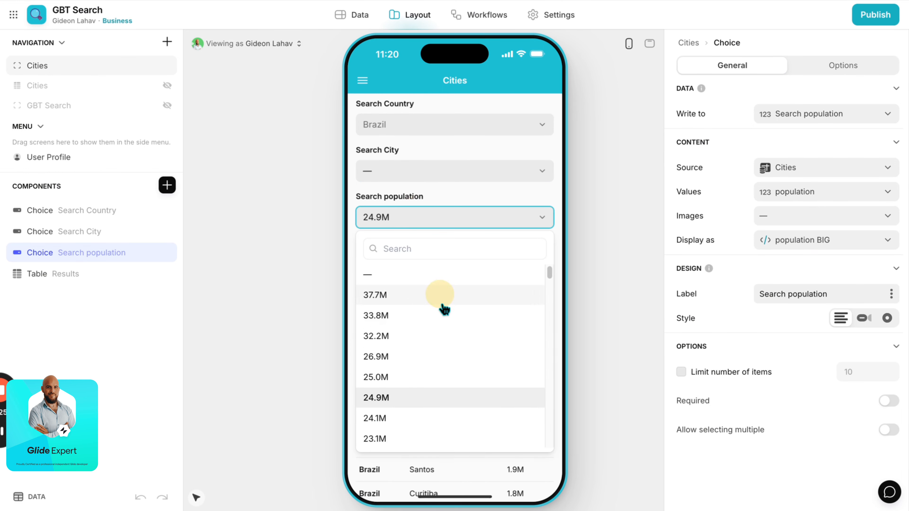
scroll(444, 308, down, 10)
click(438, 390)
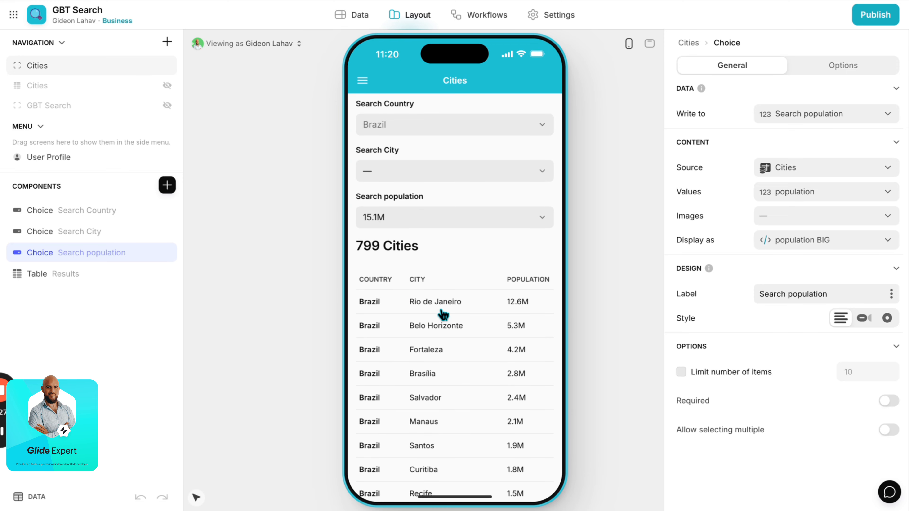
- Test lower population limits in the preview by selecting 9.2M and 5.8M in the Search population choice
click(407, 222)
scroll(436, 345, down, 10)
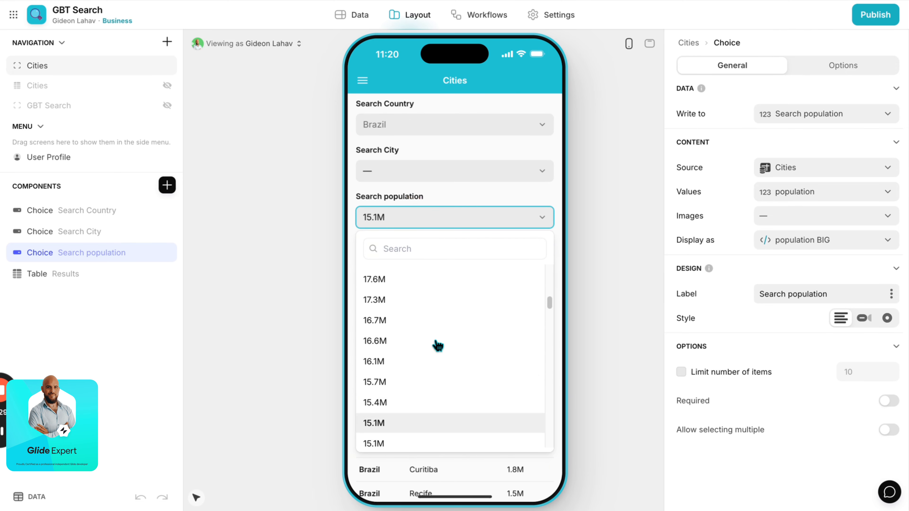
click(436, 400)
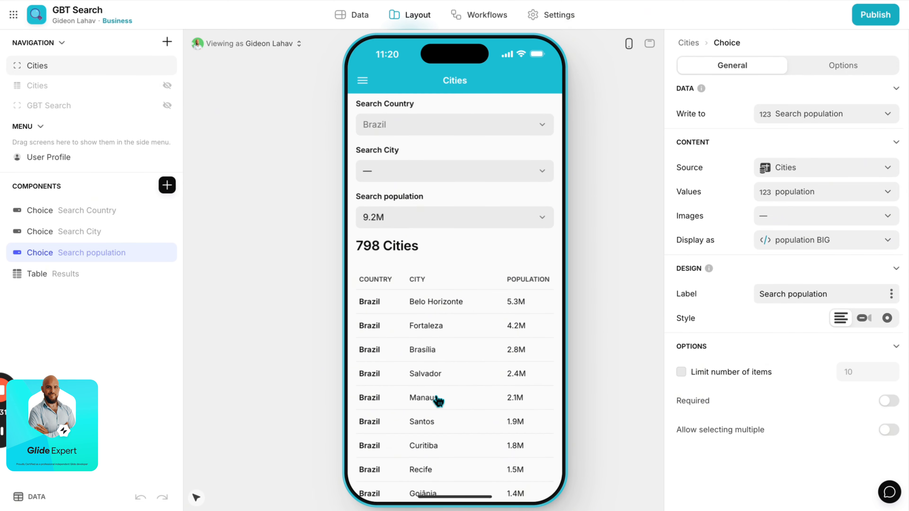
click(390, 220)
scroll(450, 349, down, 10)
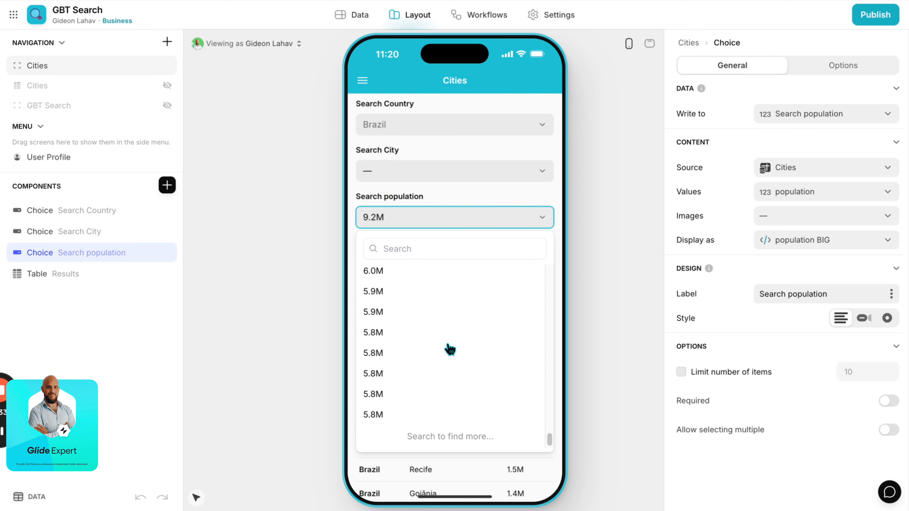
click(446, 364)
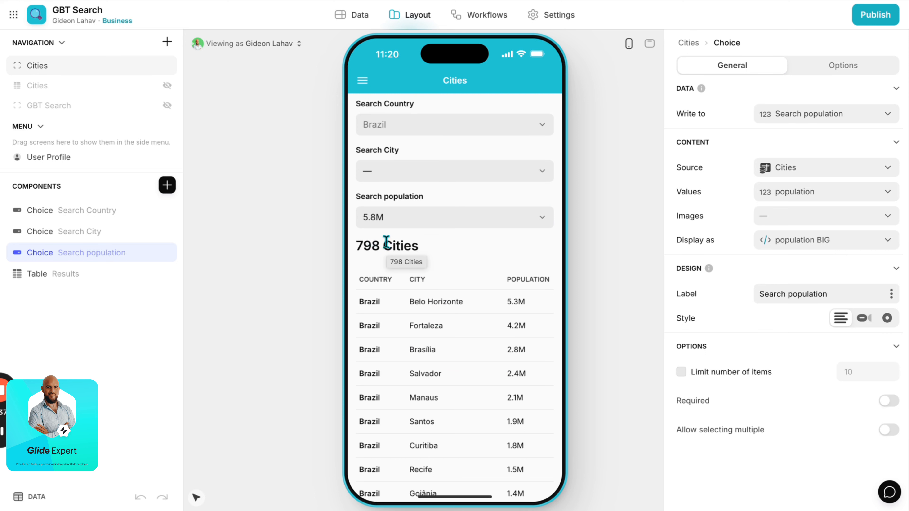
- Browse the Search Country options in the preview without changing the country, and clear the Search population choice
click(401, 132)
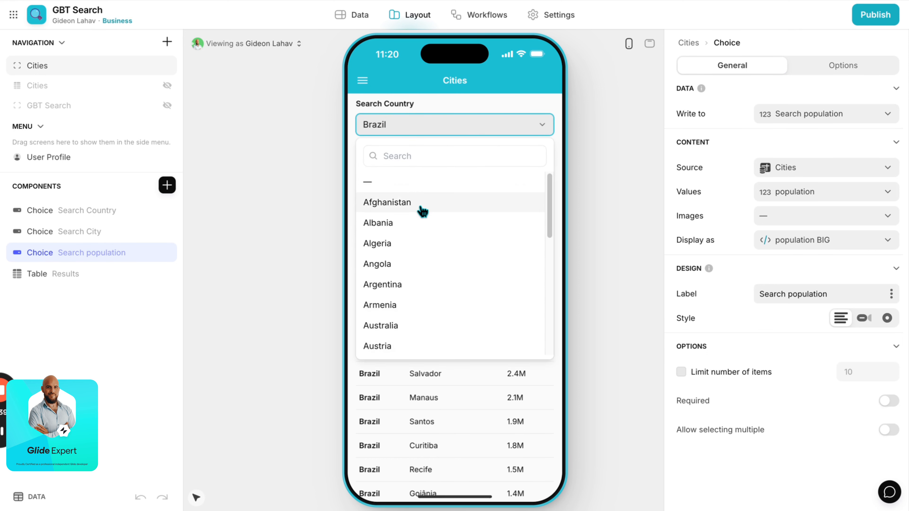
scroll(421, 250, down, 2)
scroll(420, 258, up, 2)
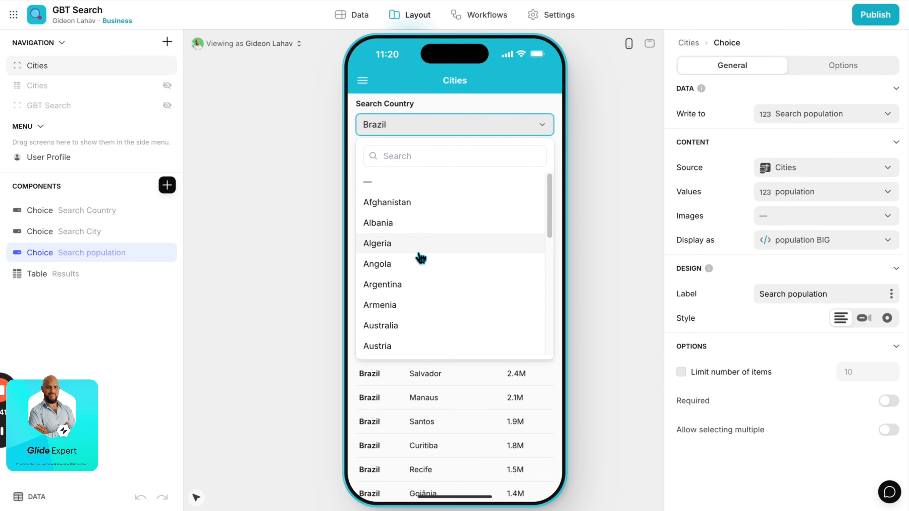
click(422, 133)
click(423, 217)
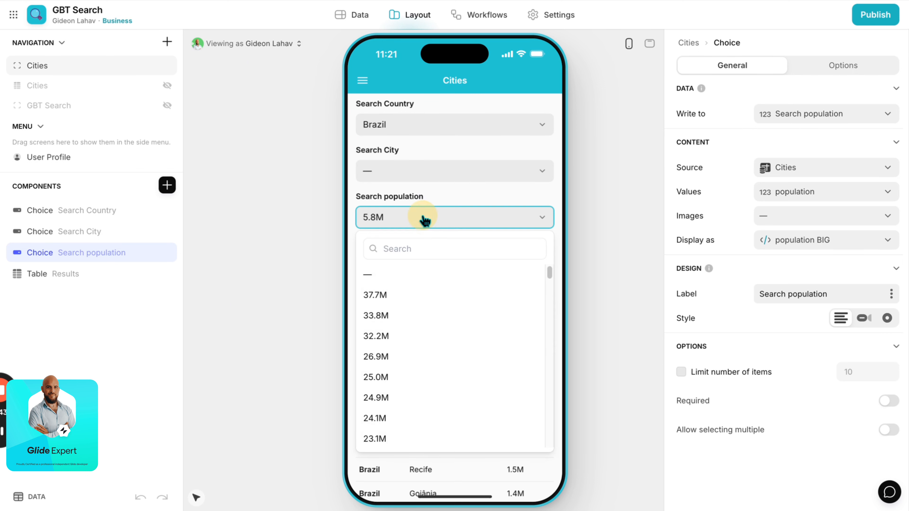
click(423, 275)
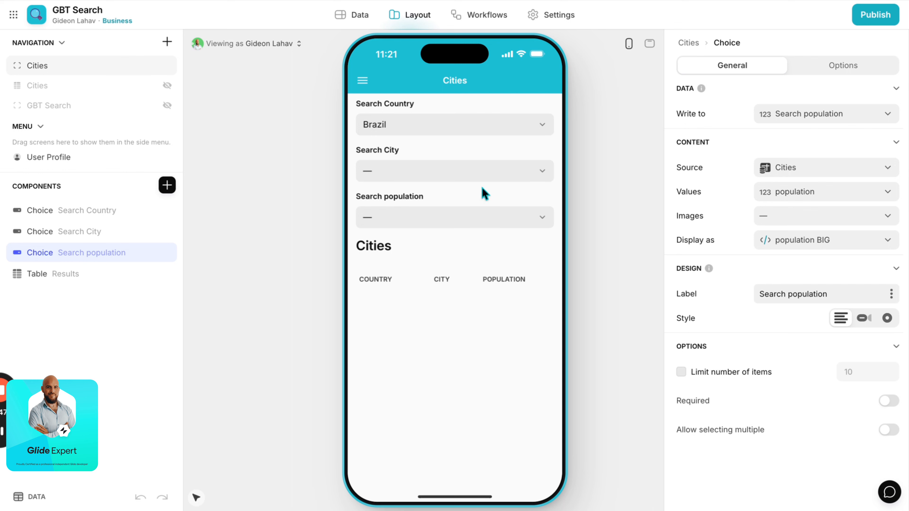
- Test the search in the preview with Spain as Search Country and 8.9M as Search population
click(457, 223)
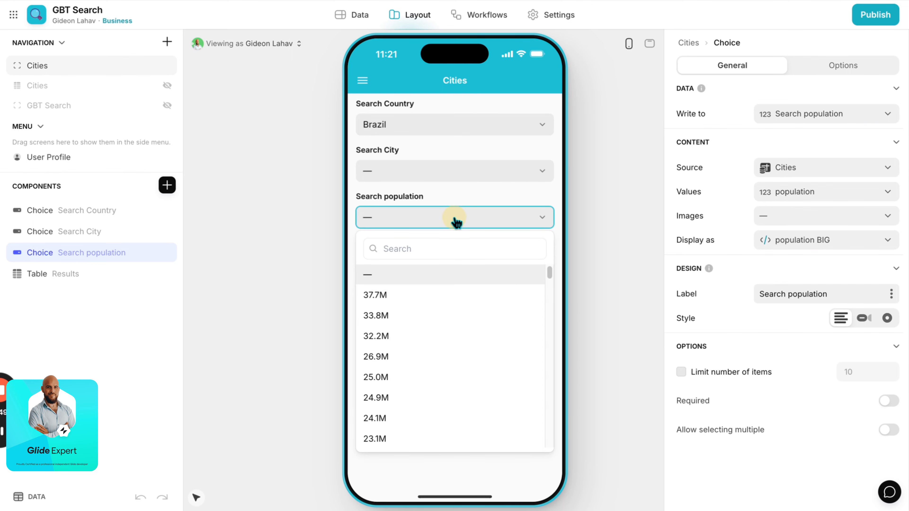
click(411, 127)
click(412, 152)
text(spa)
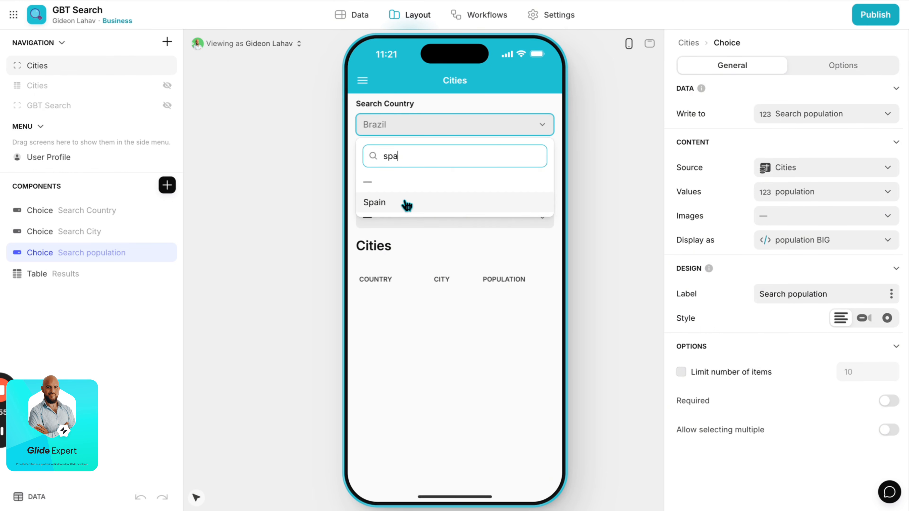
click(405, 203)
click(420, 217)
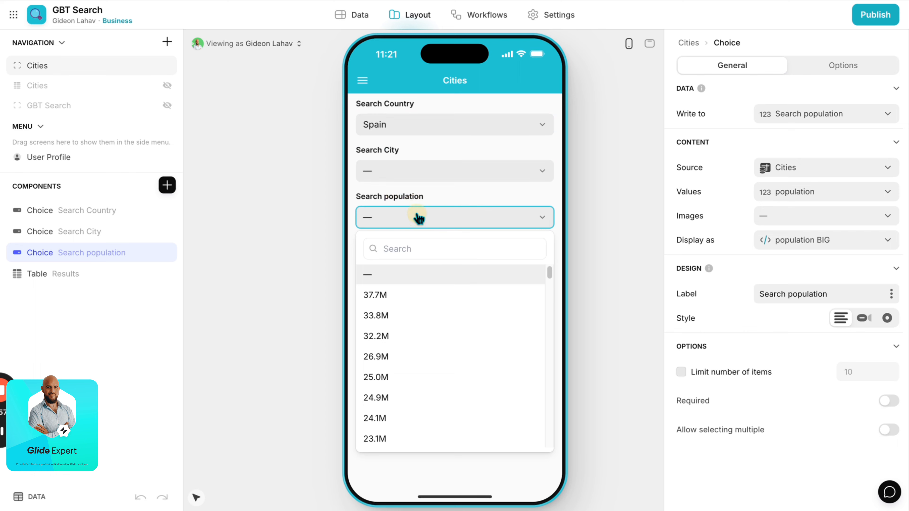
scroll(402, 373, down, 15)
click(405, 388)
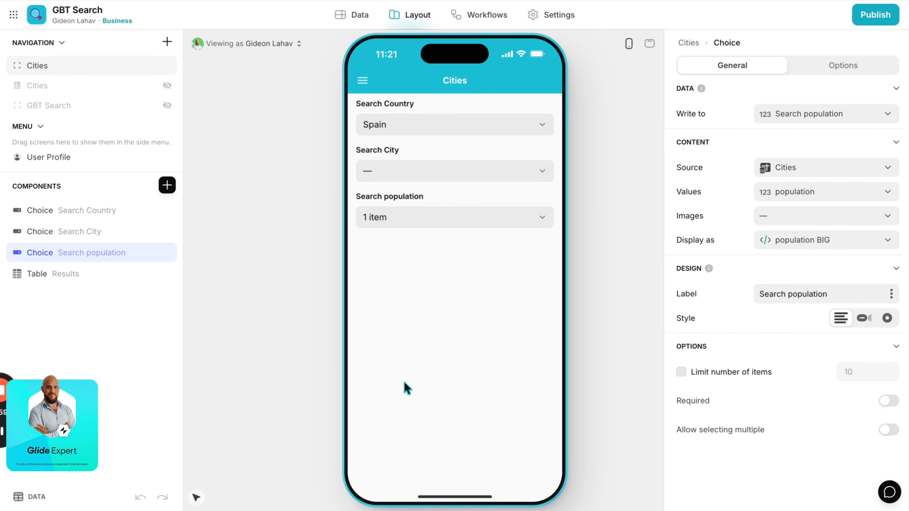
- Clear the Search Country choice in the preview and test the population filter with 10.3M
click(396, 124)
click(396, 177)
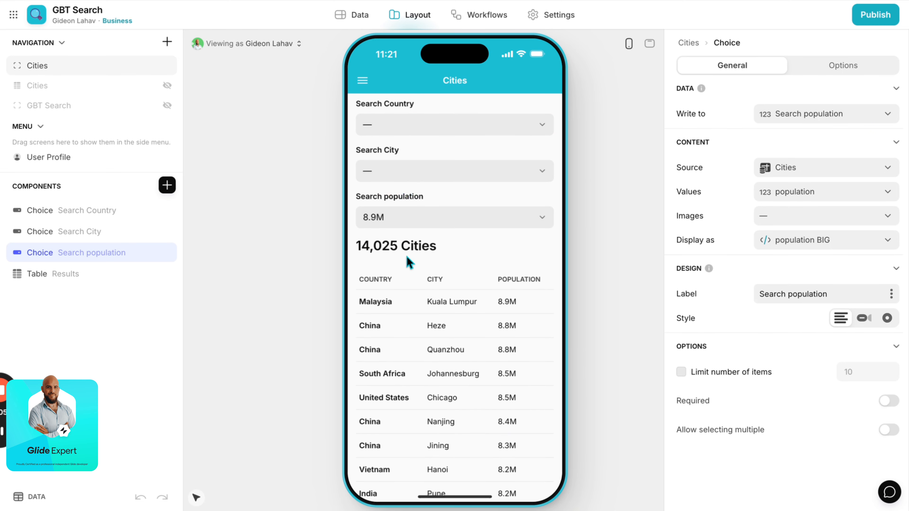
click(415, 226)
scroll(452, 357, down, 10)
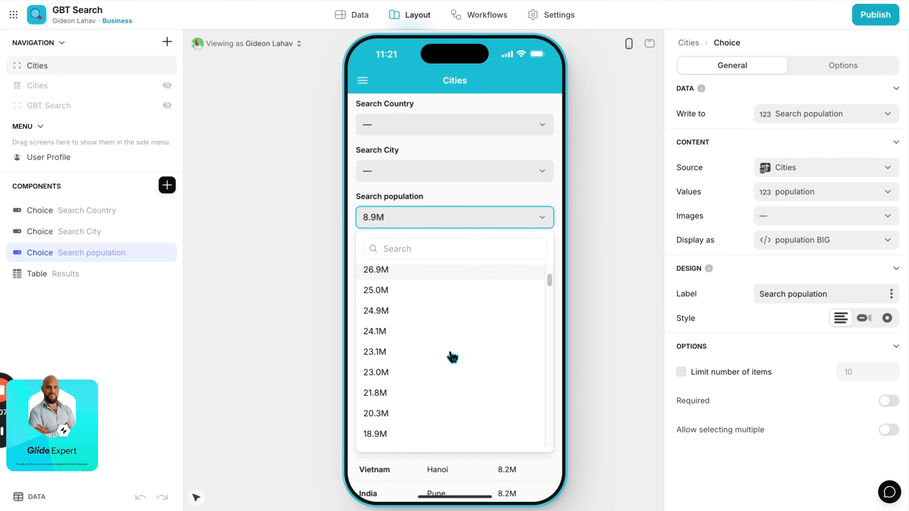
click(448, 407)
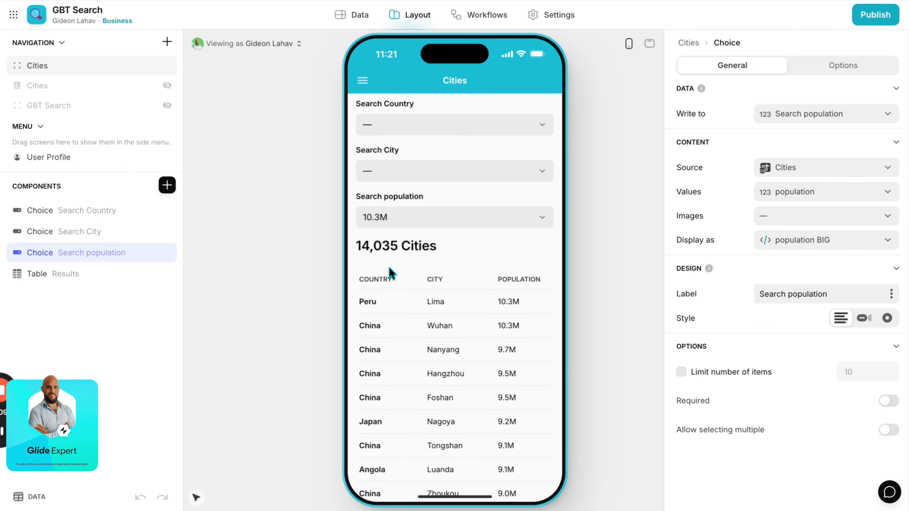
- Test the 37.7M population limit in the preview, and clear the Search population choice
click(436, 207)
click(436, 337)
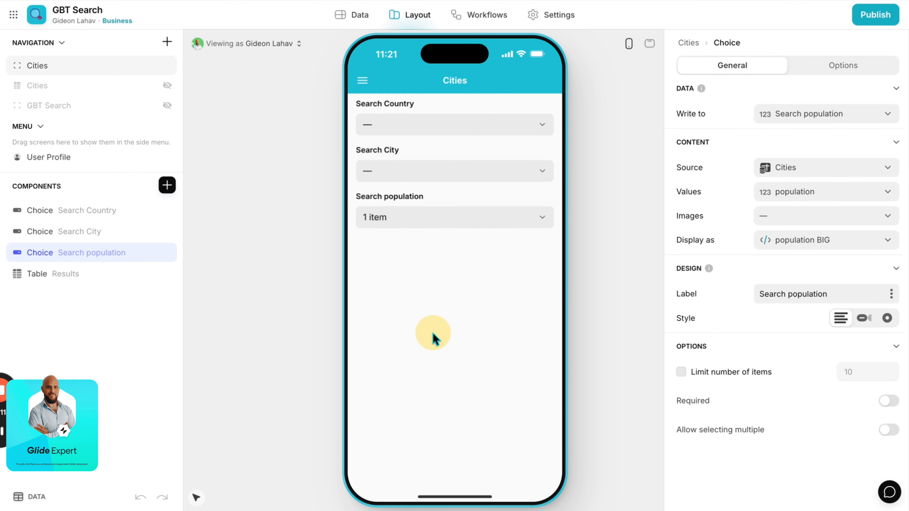
click(406, 226)
click(402, 296)
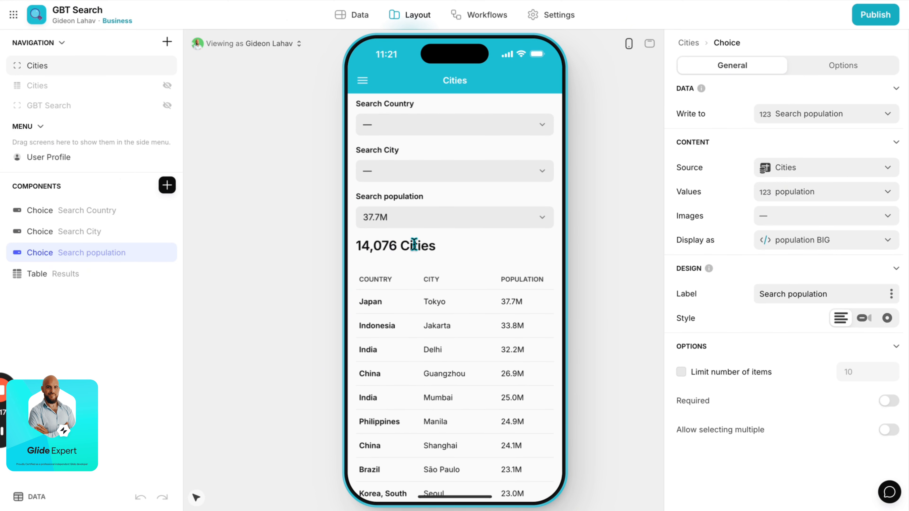
click(407, 219)
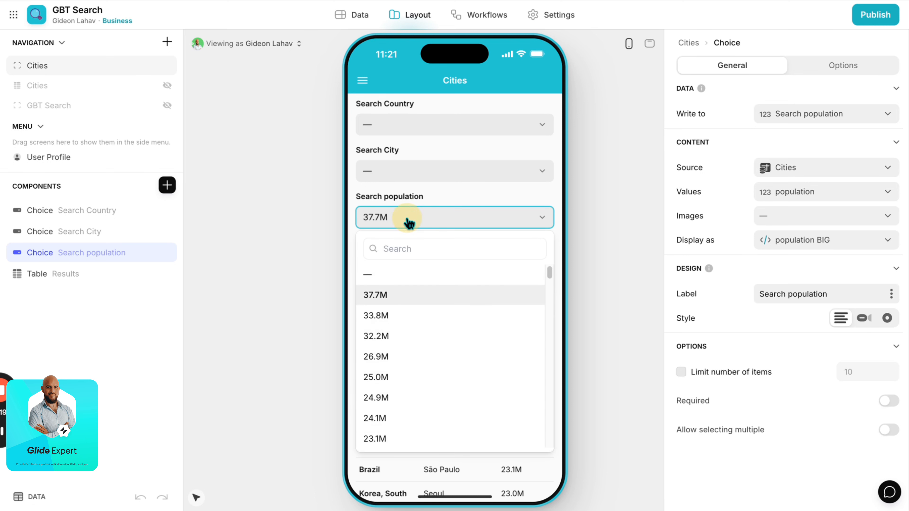
click(412, 273)
- Remove the population filter from the Results query in the Search table's data and save the column
click(350, 17)
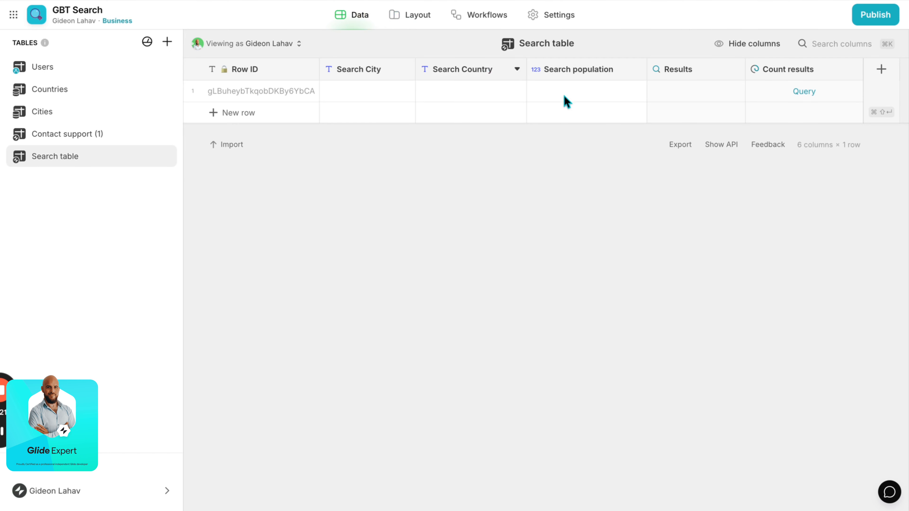
click(701, 71)
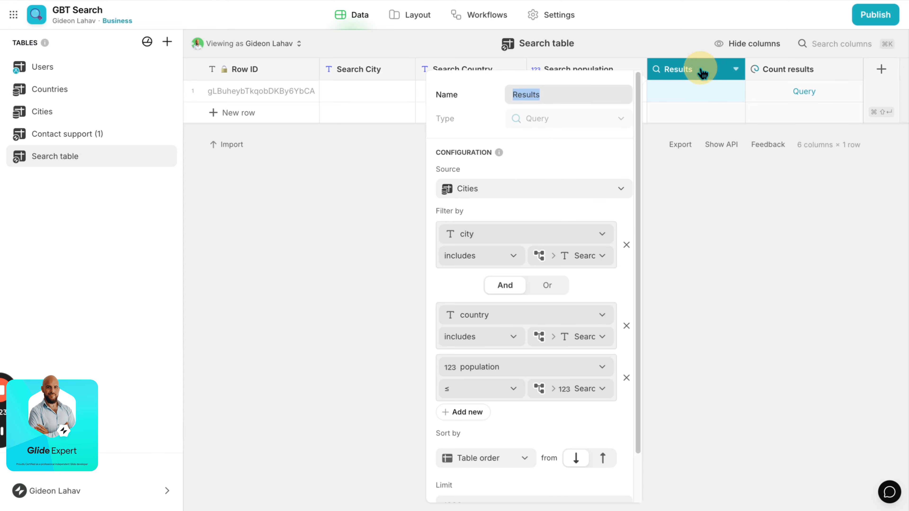
click(626, 378)
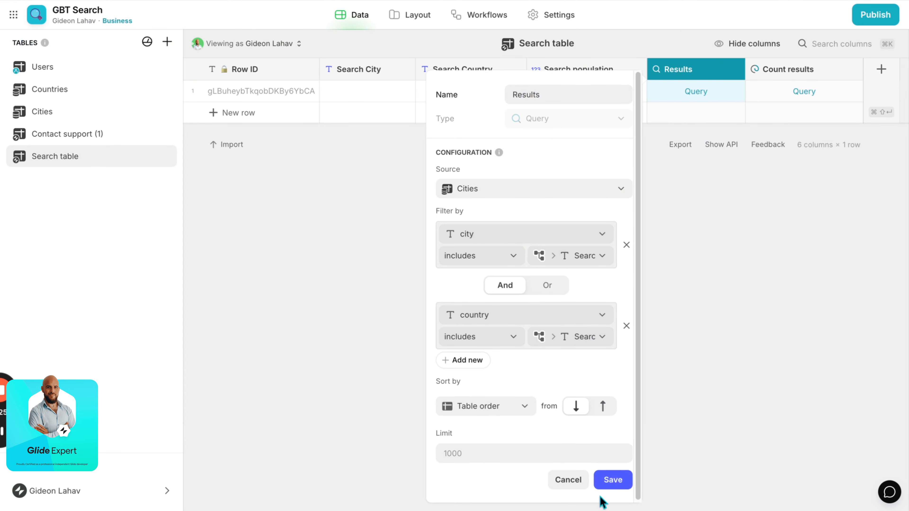
click(611, 481)
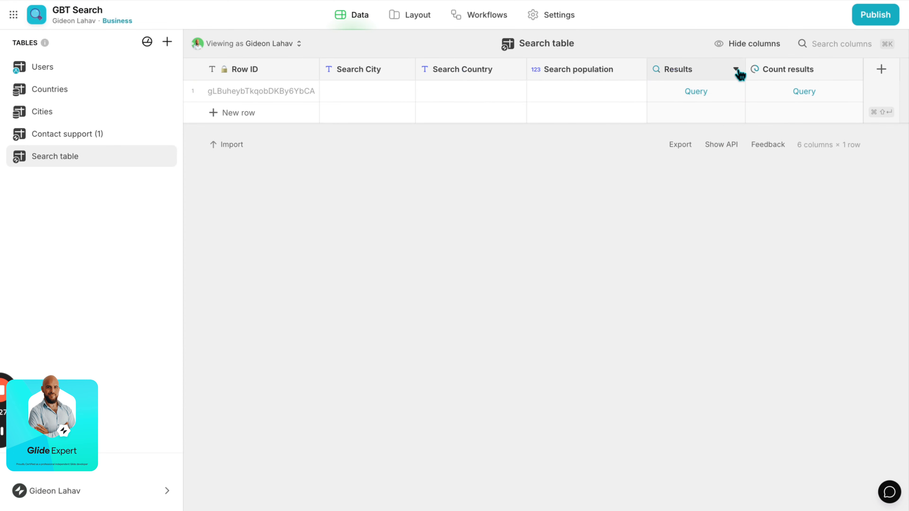
click(737, 71)
click(673, 115)
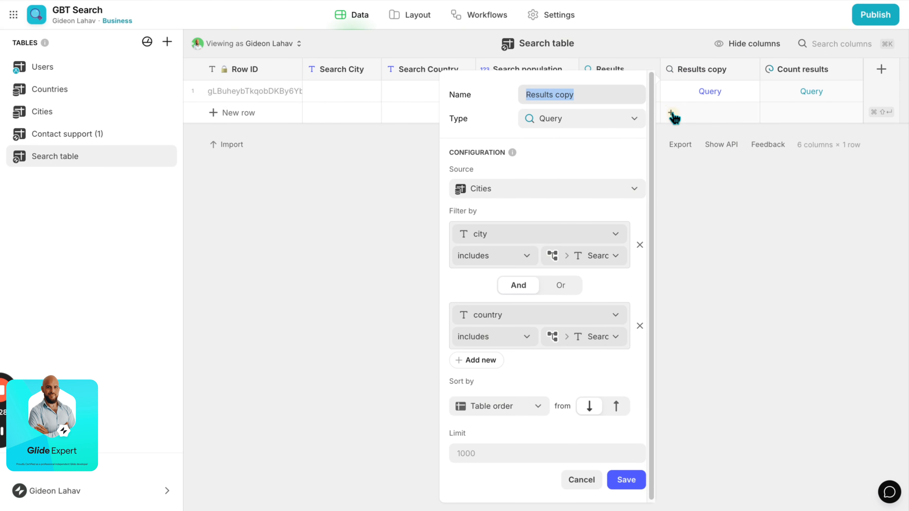
double_click(563, 93)
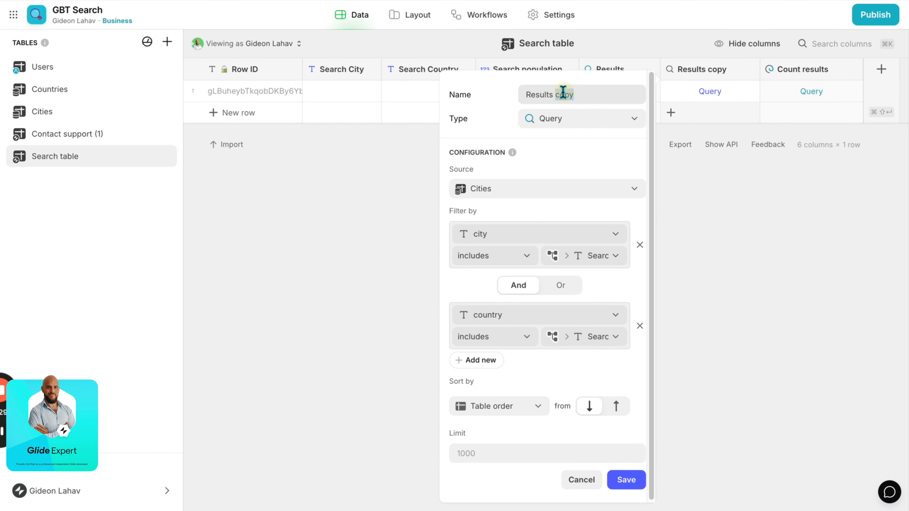
click(583, 481)
click(583, 68)
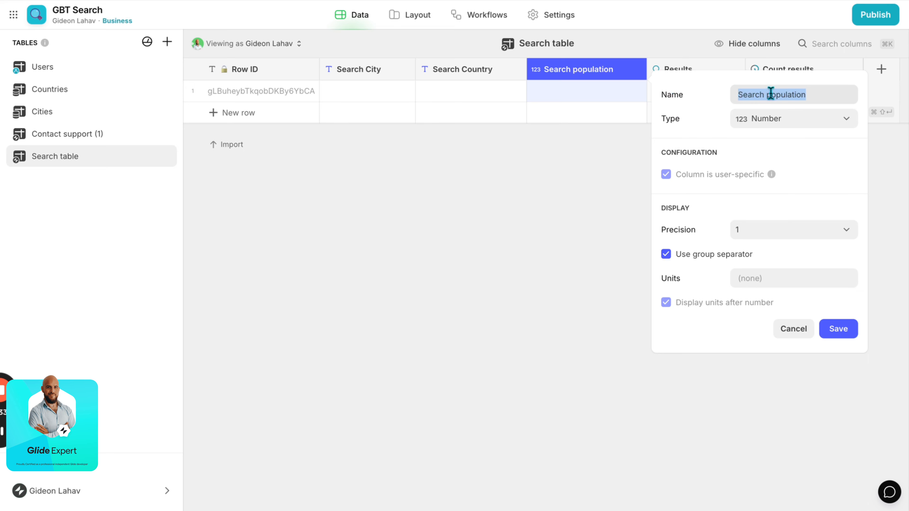
double_click(780, 94)
click(803, 337)
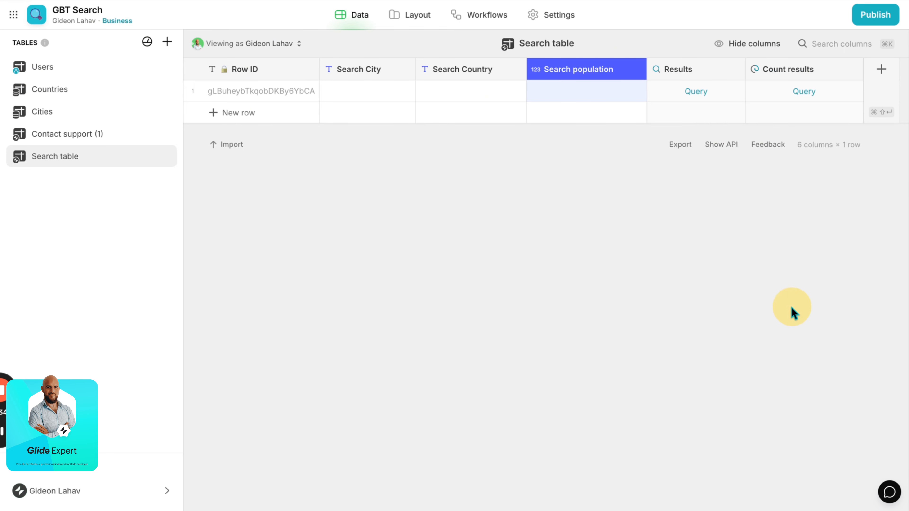
- Duplicate the Results column, name the copy "Results with population", and set its source to the Results query
click(735, 69)
click(683, 110)
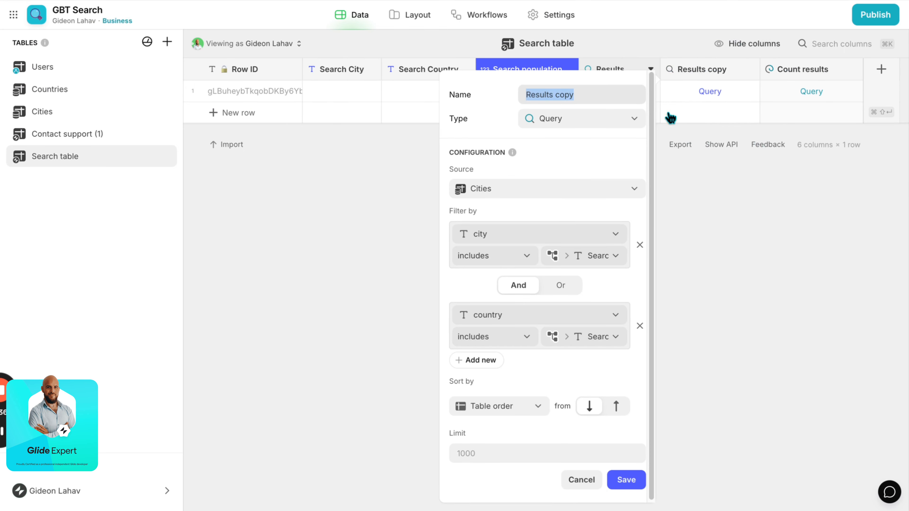
double_click(556, 94)
text(with population)
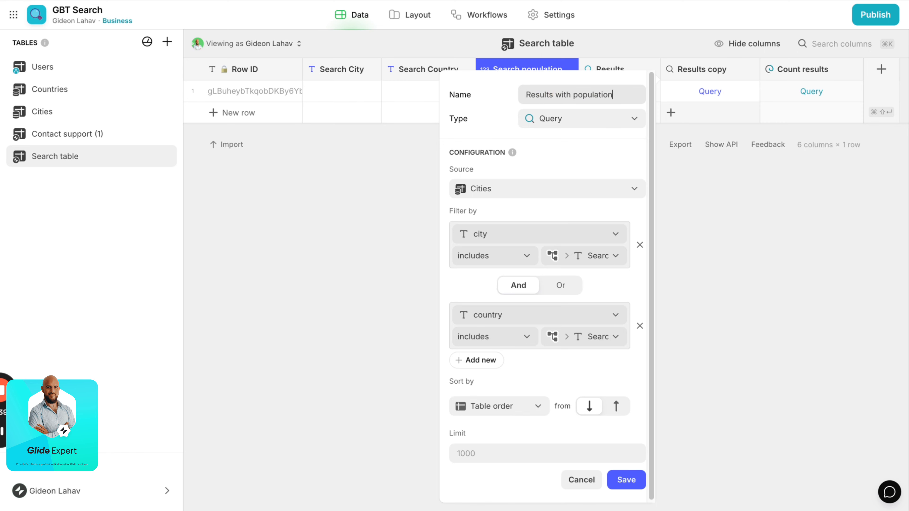
click(552, 193)
click(533, 214)
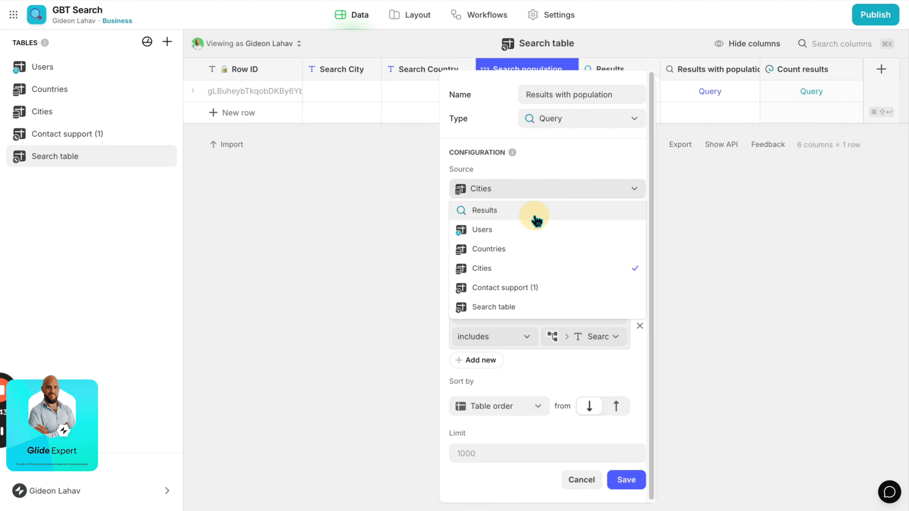
- Remove the copied city and country filters from the duplicated query and add a filter on population
click(641, 246)
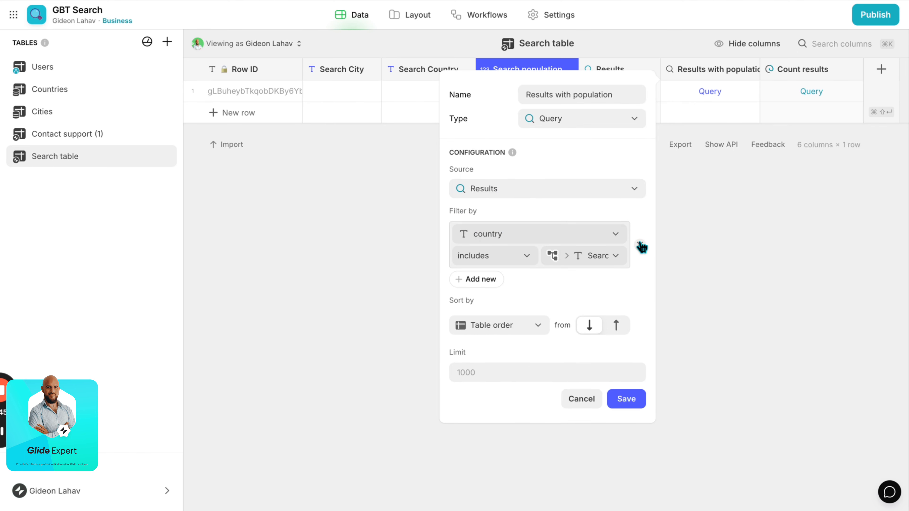
click(640, 246)
click(472, 233)
click(476, 234)
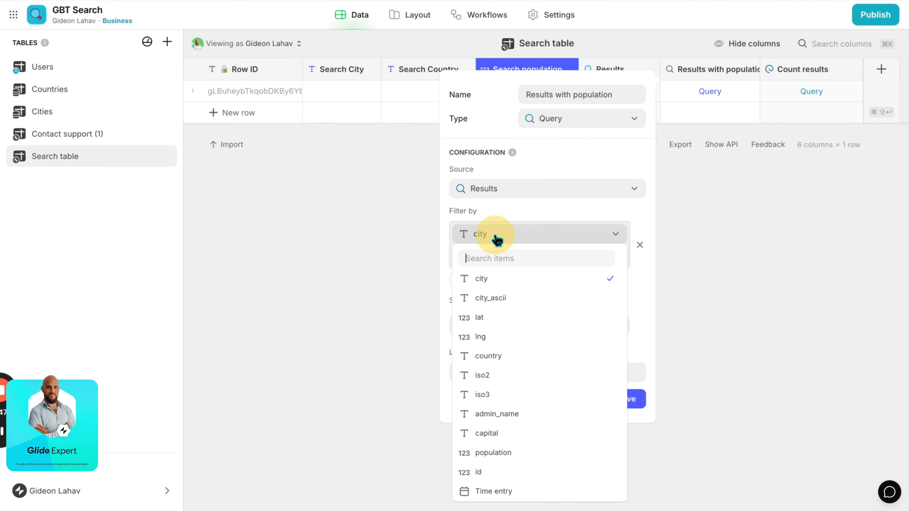
click(542, 452)
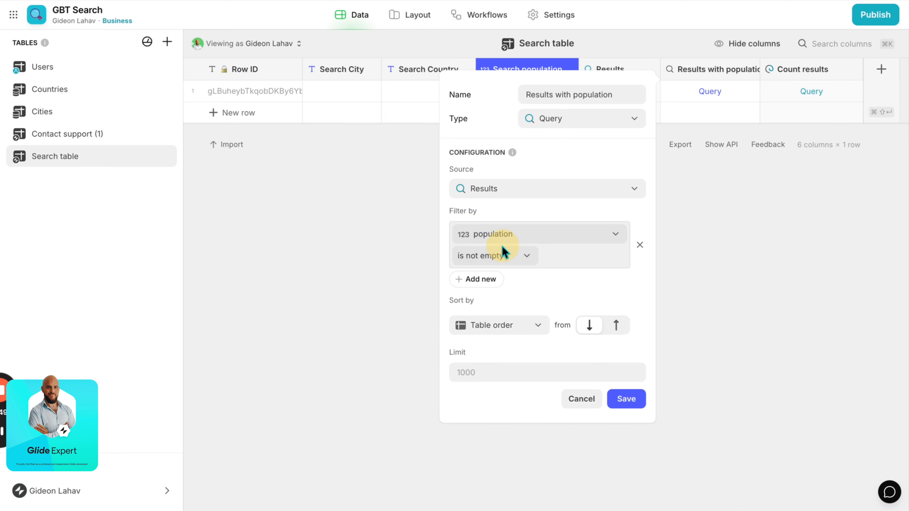
- Set the population filter's condition to ≤ this row's Search population
click(503, 255)
click(483, 394)
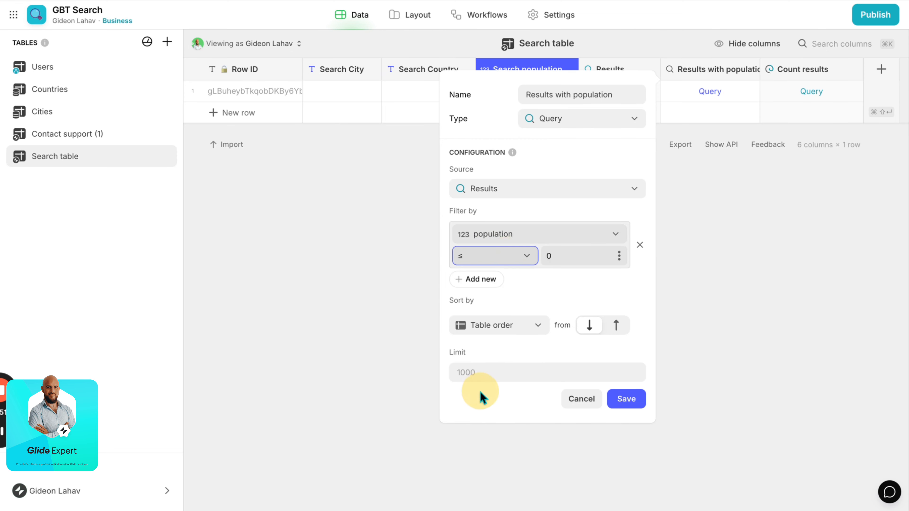
click(620, 256)
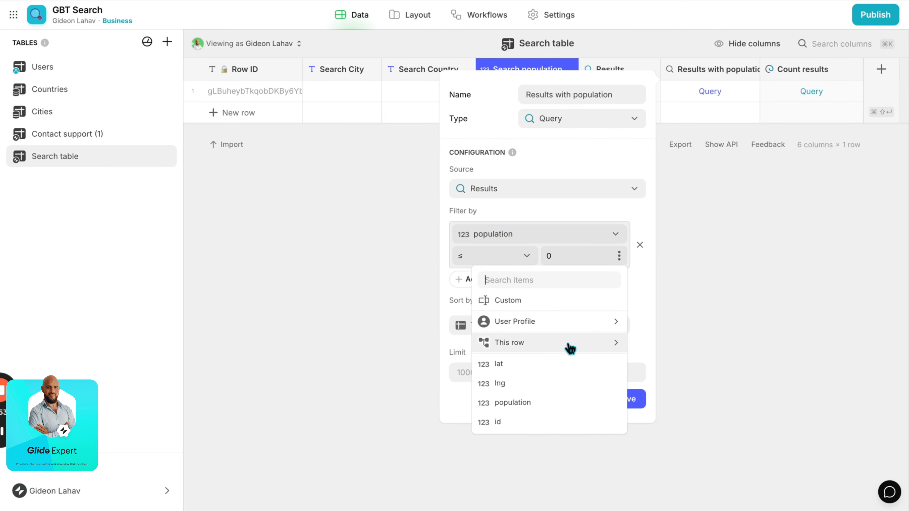
mouse_move(591, 347)
click(663, 350)
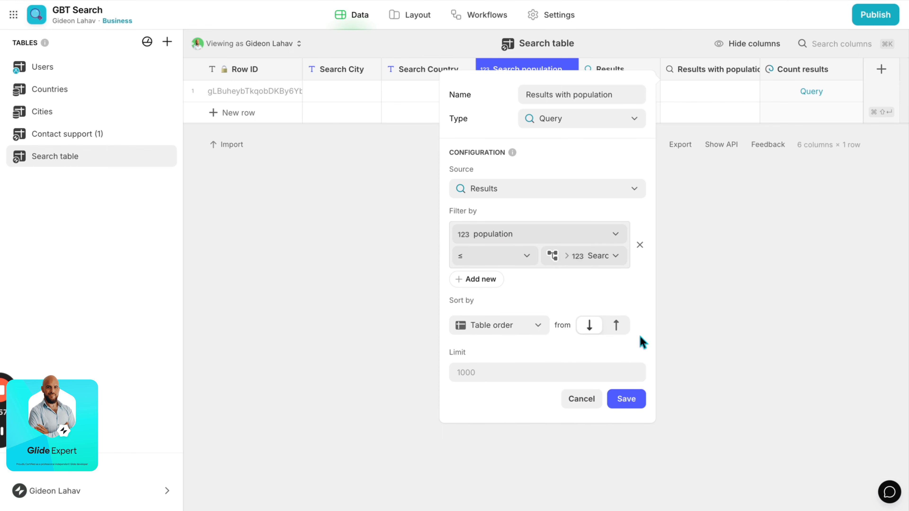
- Sort the Results with population query by population from Z → A and save the column
click(525, 330)
click(489, 264)
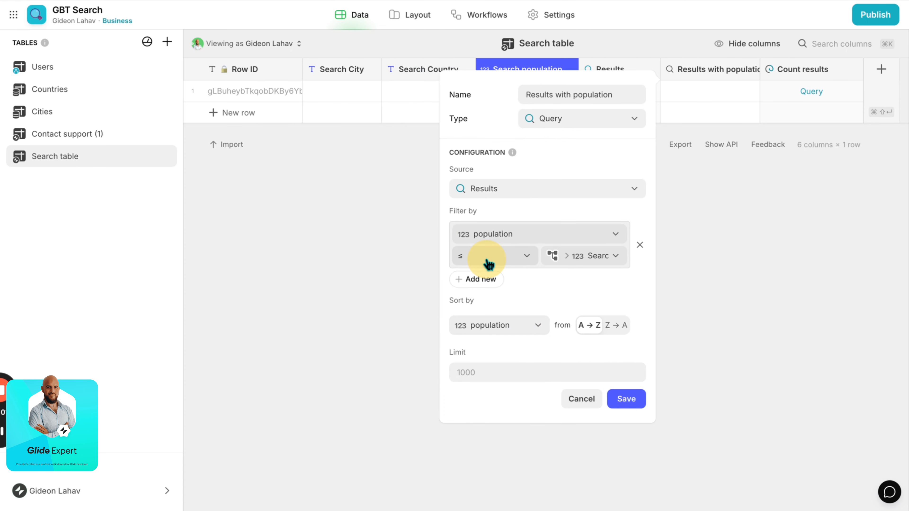
click(615, 326)
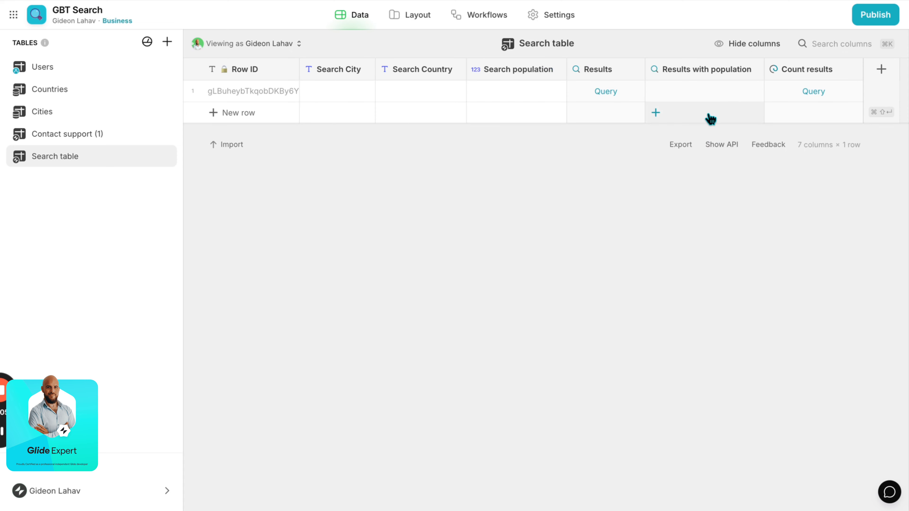
- Sort the Results query by city and save the column
click(603, 73)
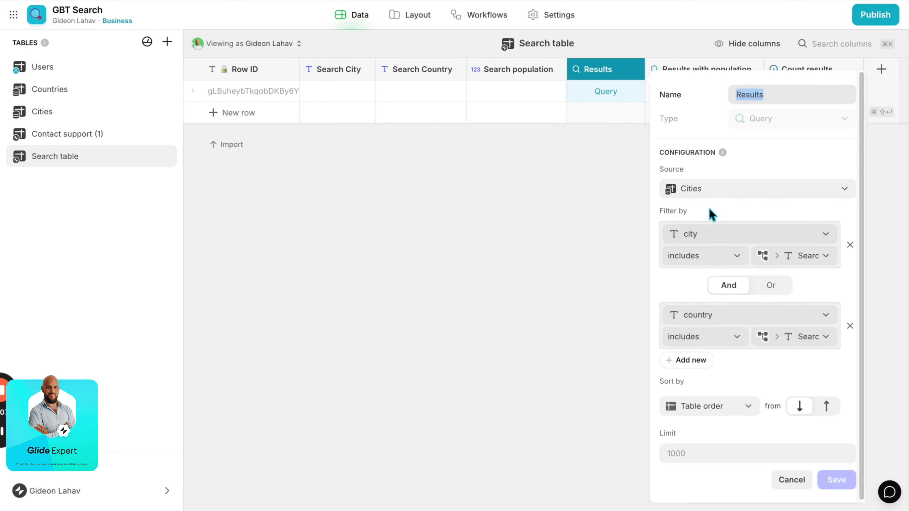
click(691, 408)
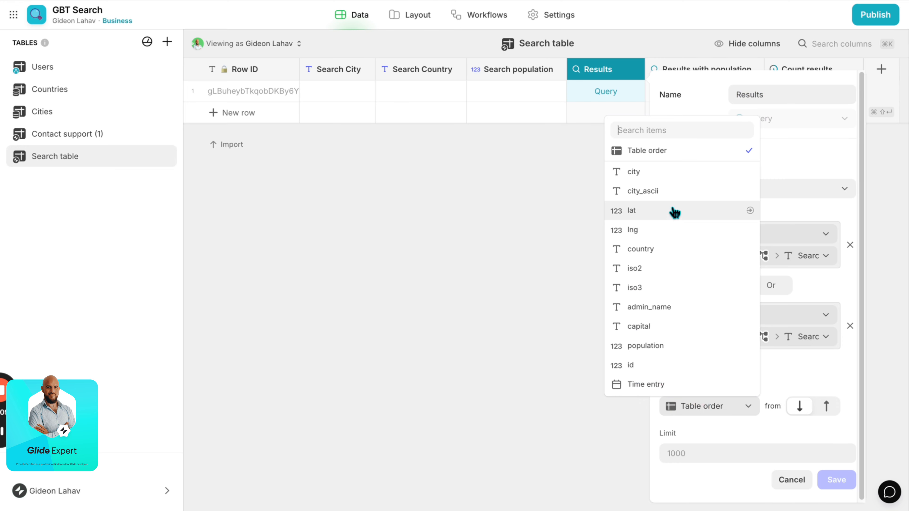
click(662, 173)
click(842, 483)
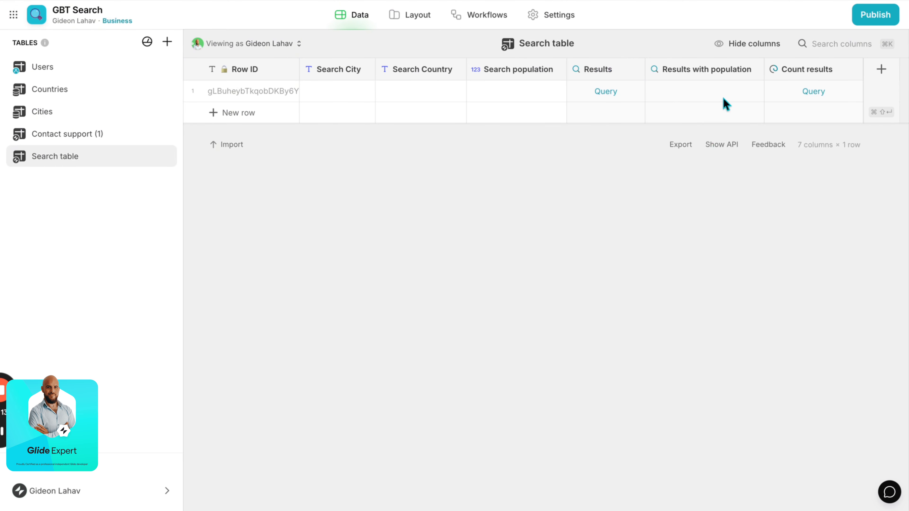
- Duplicate the Count results column and name the copy "Count results with population"
click(853, 69)
click(777, 110)
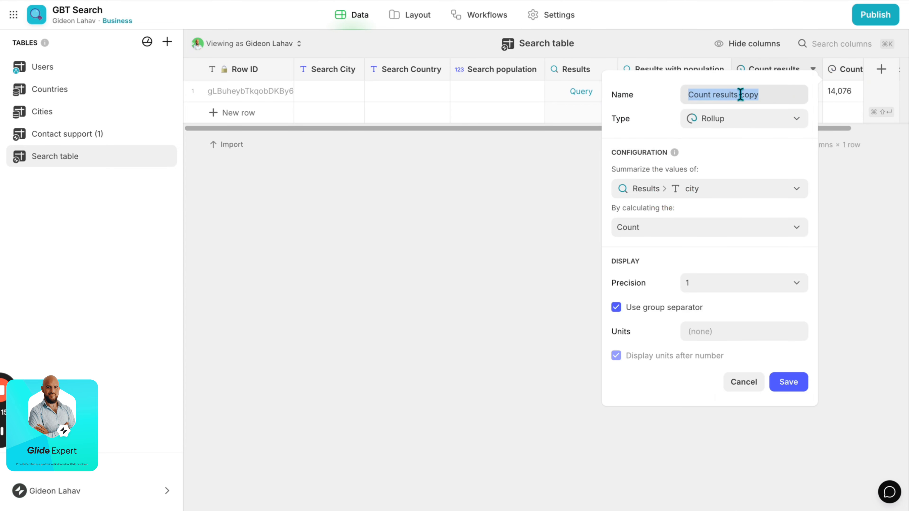
double_click(743, 96)
text(population)
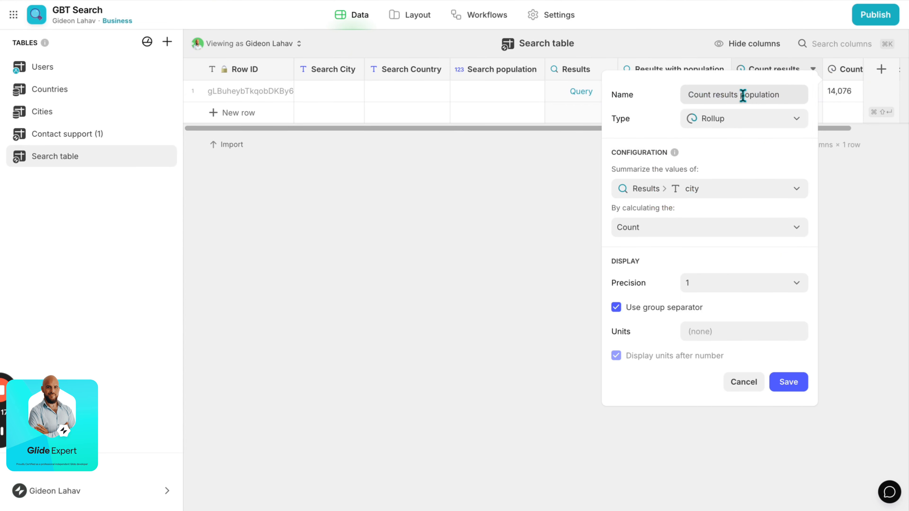
click(740, 95)
text(with)
- Make the duplicated rollup summarize the city values of Results with population and save it
click(713, 186)
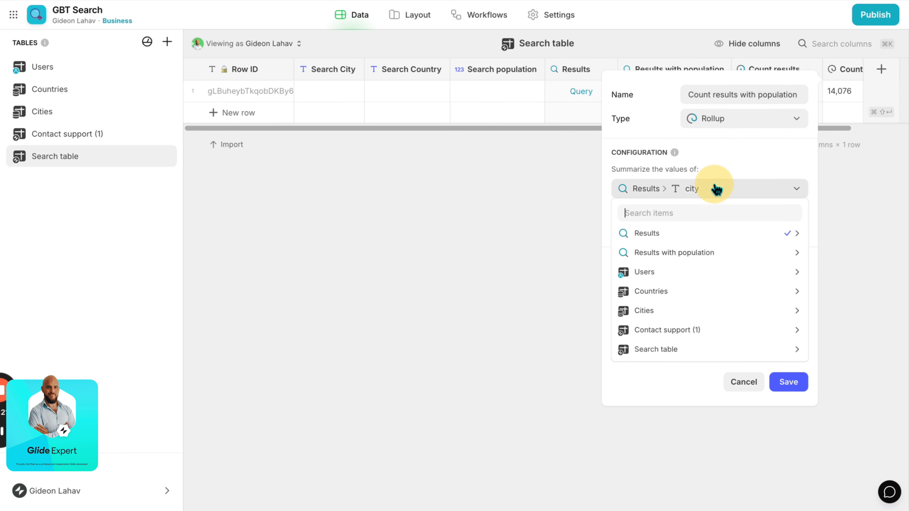
mouse_move(706, 254)
click(507, 209)
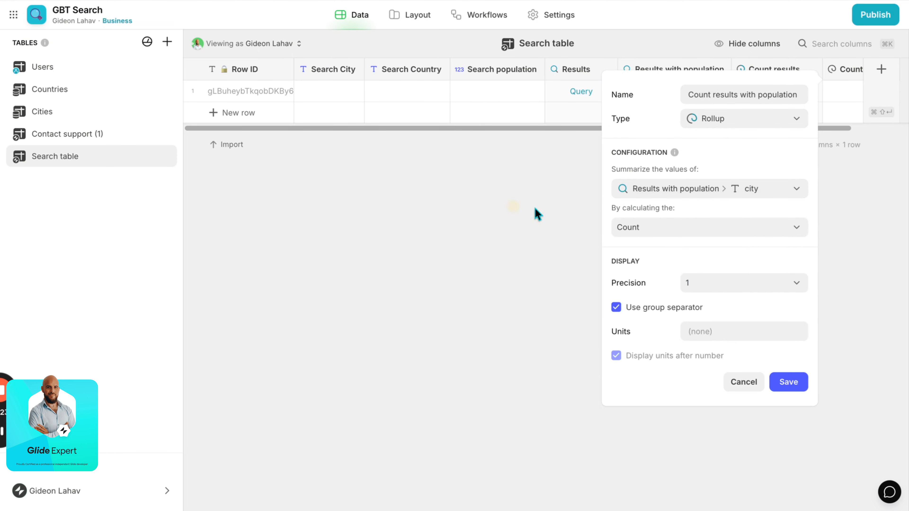
click(786, 385)
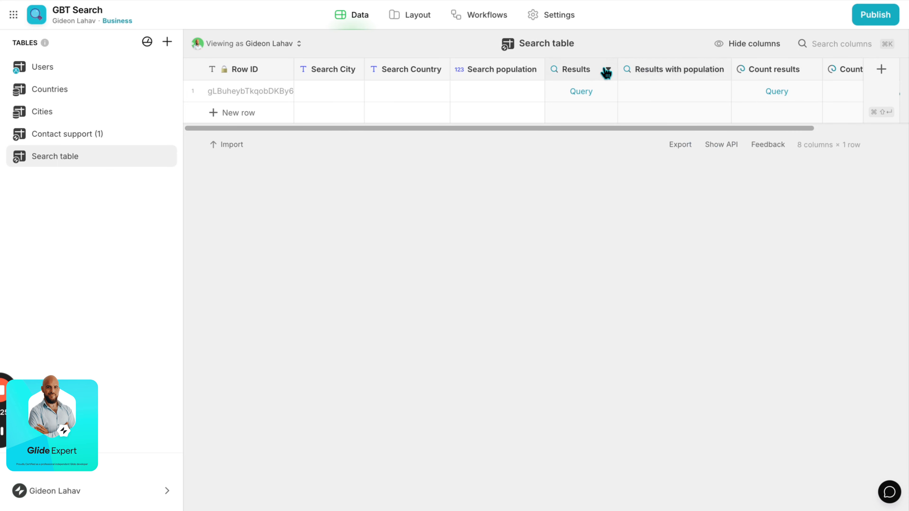
- In the app layout, give the Results table component a visibility condition based on the Results with population column
scroll(603, 76, right, 5)
click(428, 17)
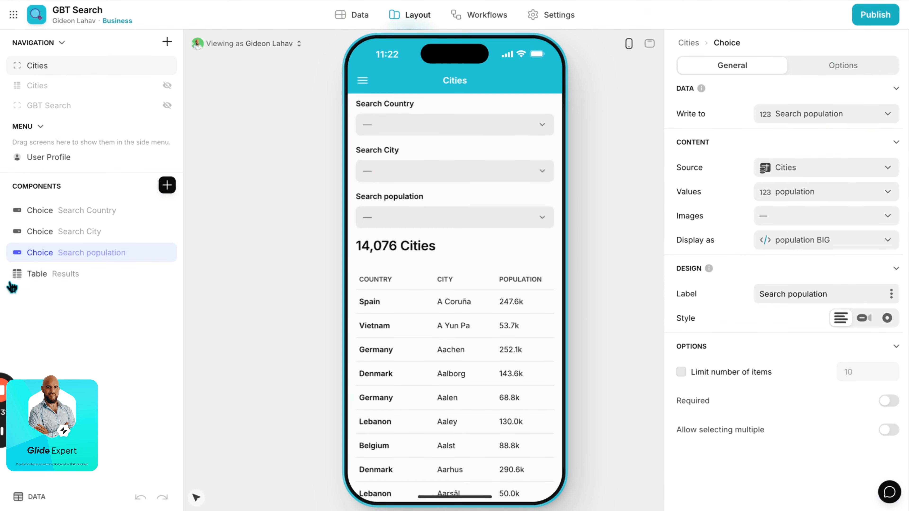
click(34, 273)
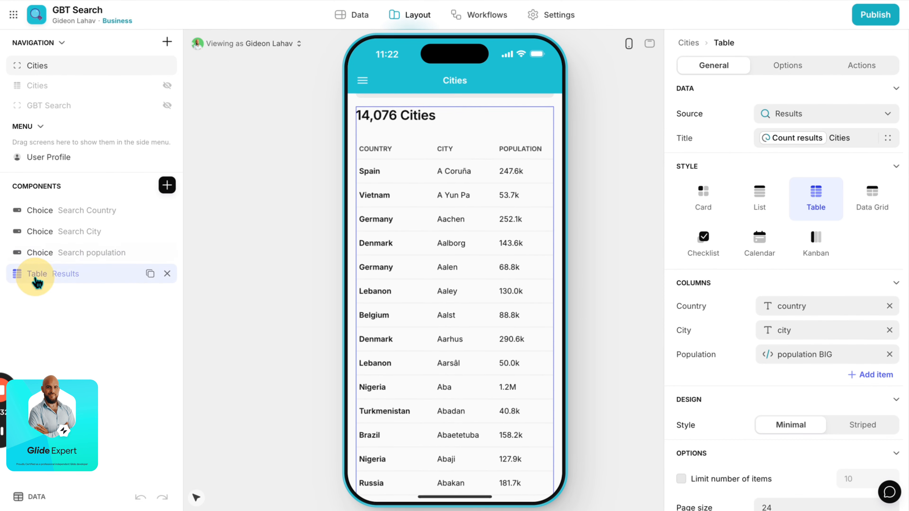
click(795, 68)
click(724, 109)
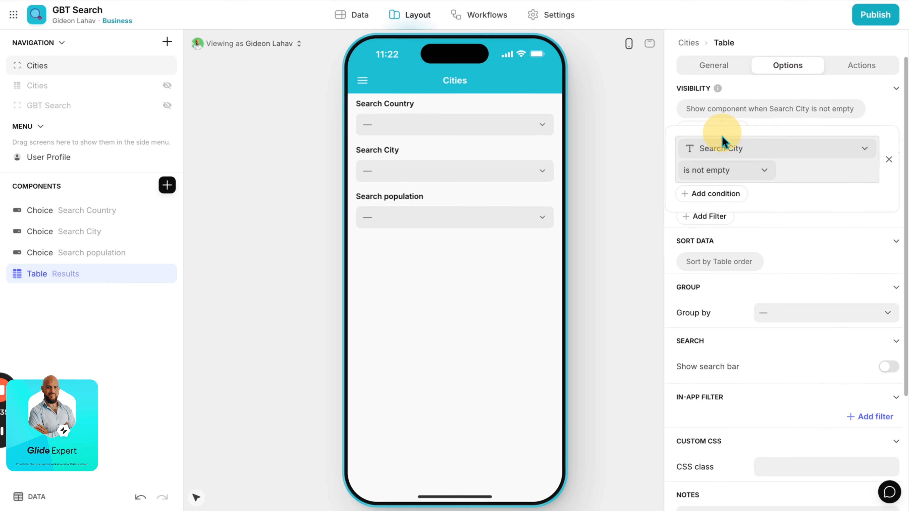
click(724, 149)
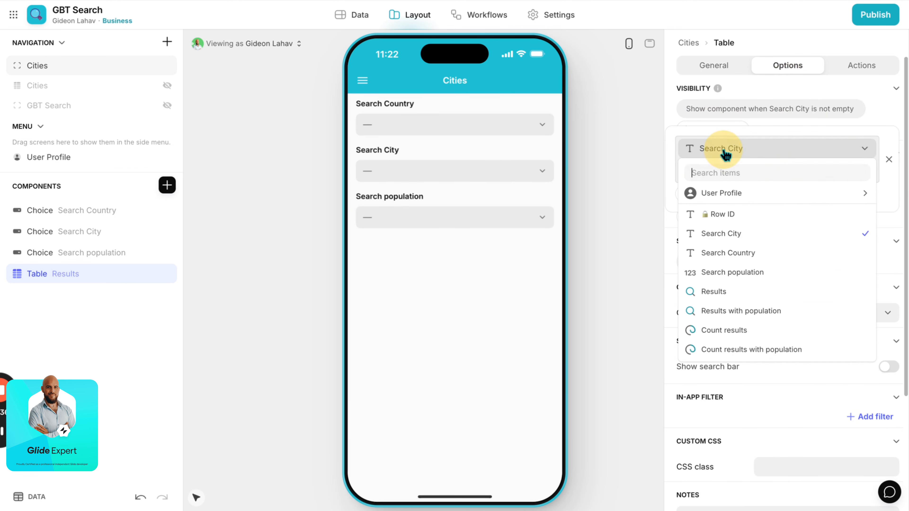
click(748, 315)
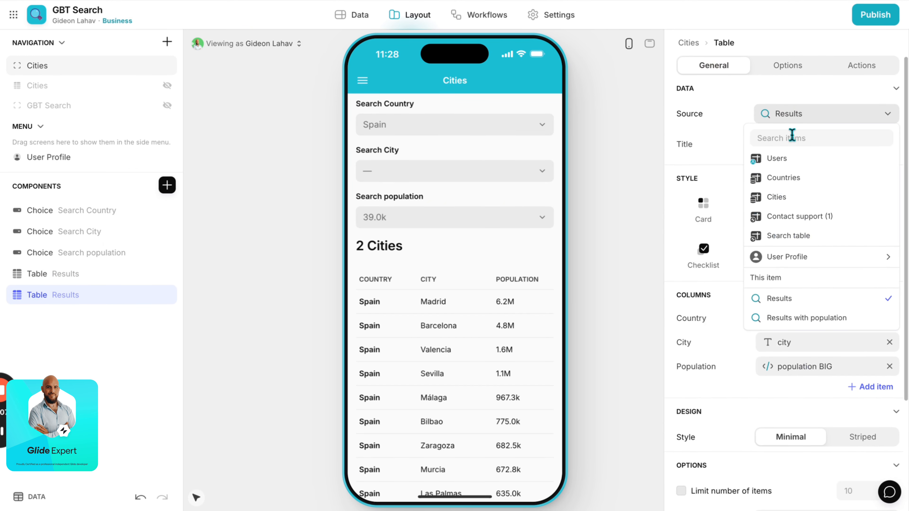
- Set the second table's source to Results with population and test it with Search population set to 39.4k
click(798, 317)
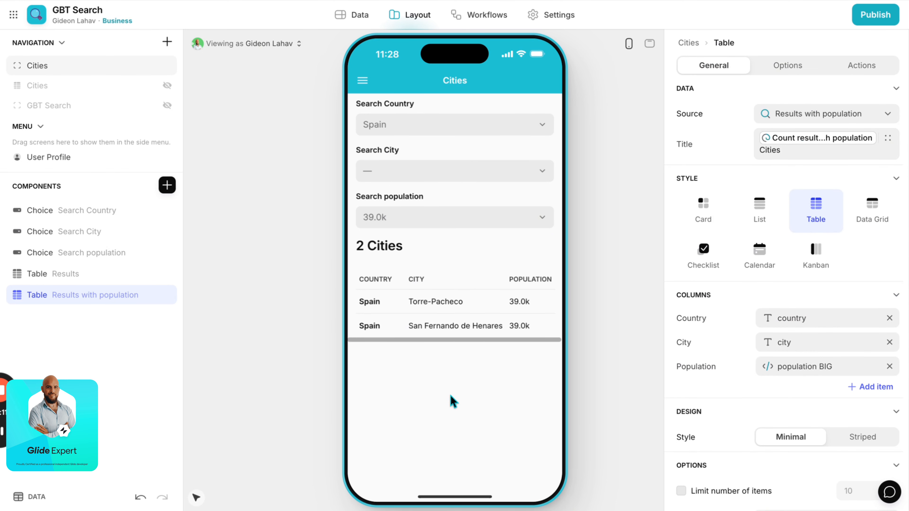
click(419, 218)
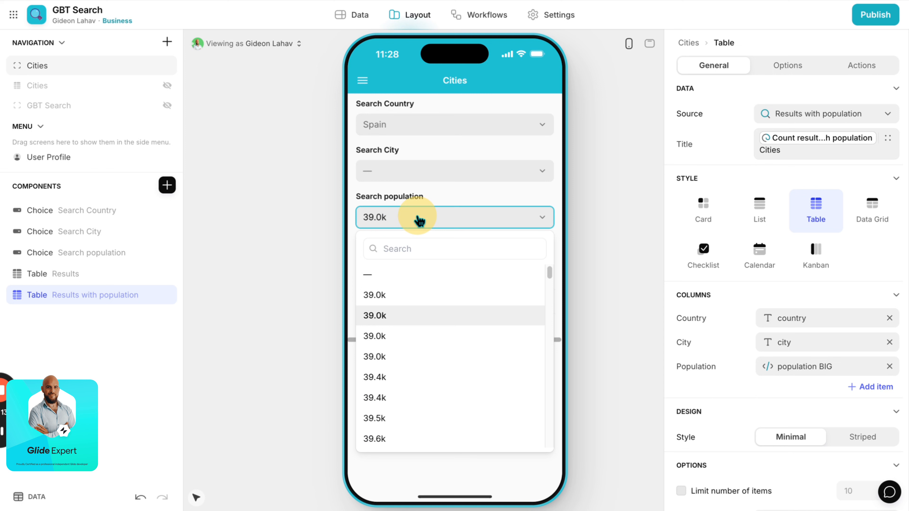
click(426, 406)
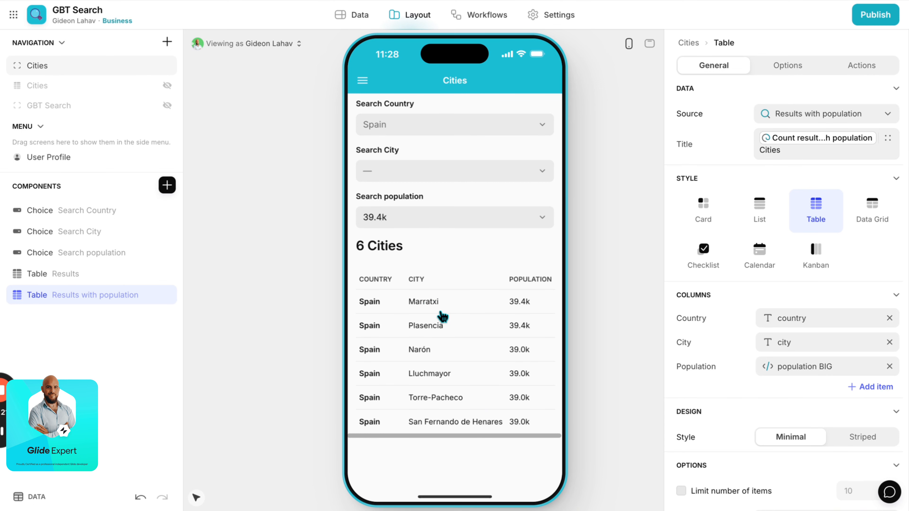
- Change Search population to 46.0k in the app preview and look through the filtered cities table
click(434, 219)
scroll(465, 382, down, 5)
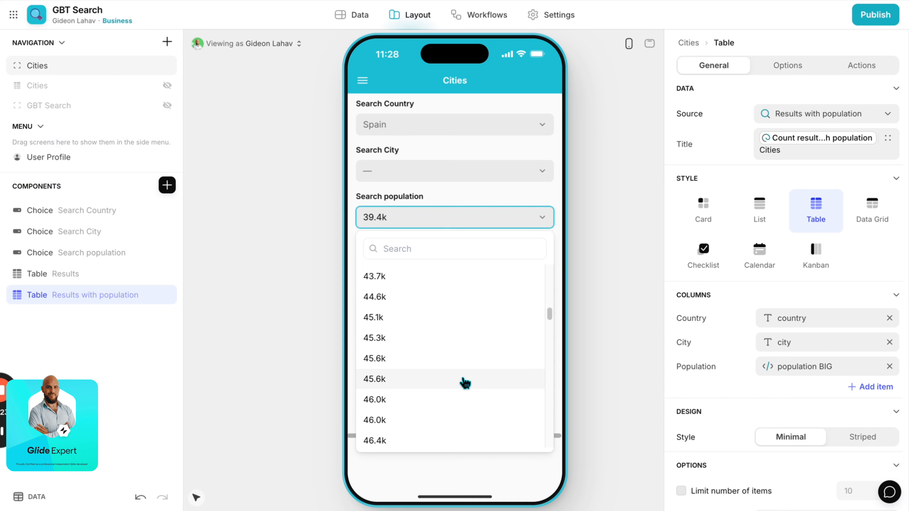
click(462, 413)
scroll(476, 339, down, 10)
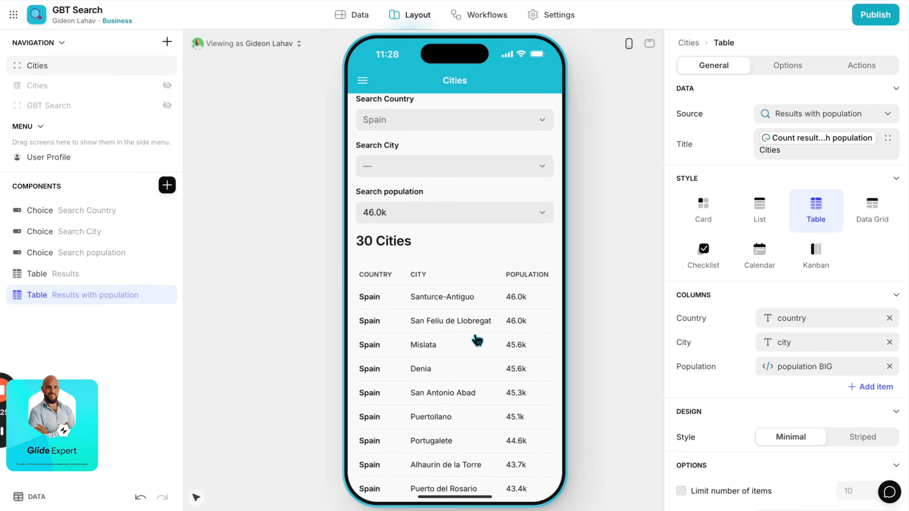
scroll(478, 339, up, 10)
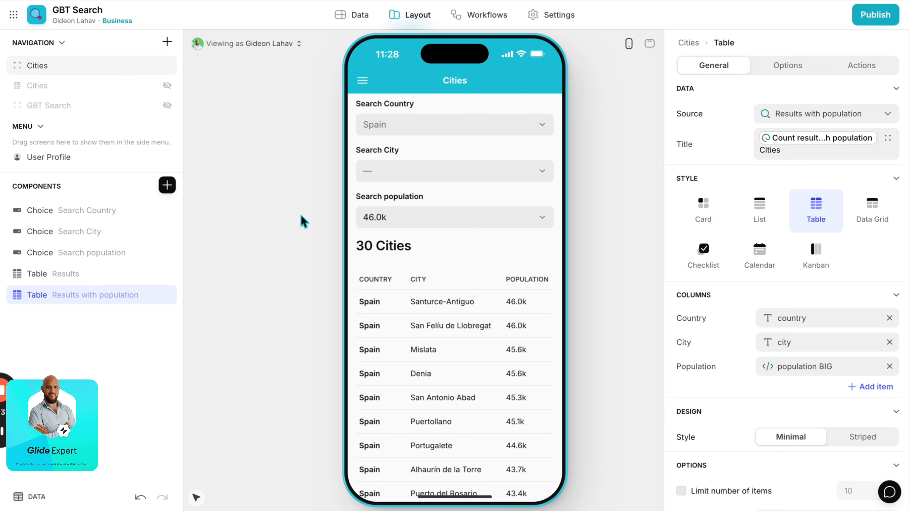
- Insert an AI Custom component between the Search population choice and the Results table, and start adding a data item to it
click(166, 185)
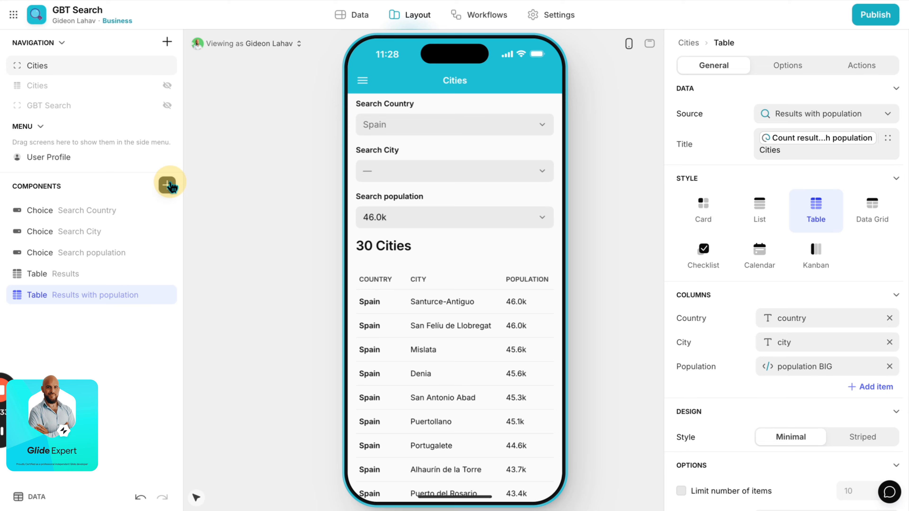
click(217, 133)
drag(217, 133, 132, 273)
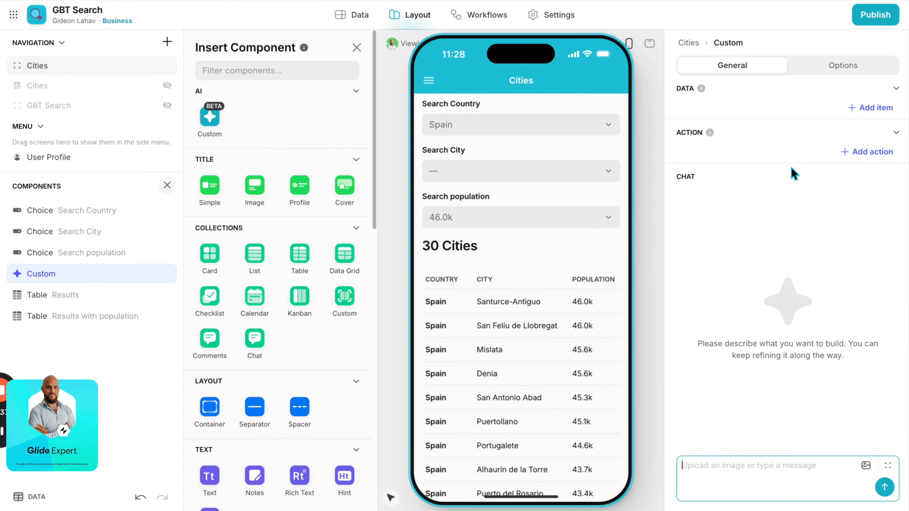
click(876, 109)
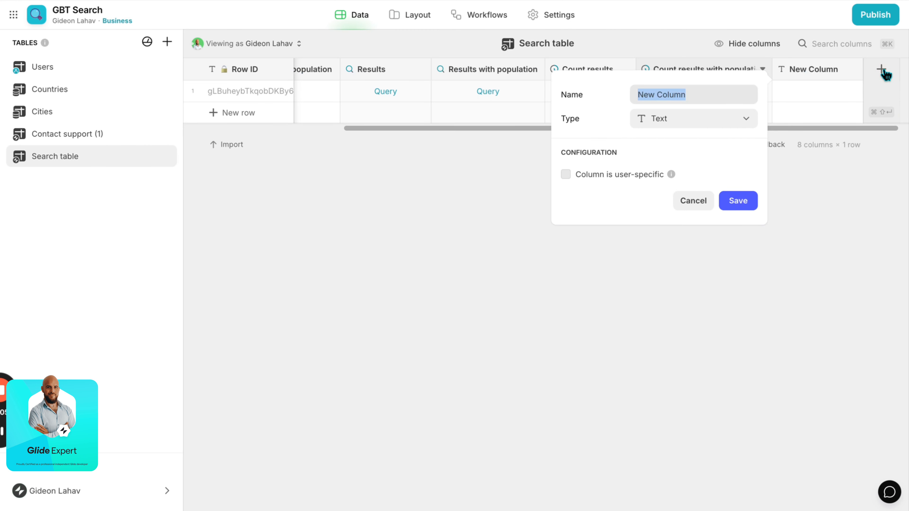
- Copy "population" from the Results with population column's name and use it for a new Rollup column named "population Max" in the Search table
click(694, 202)
click(555, 71)
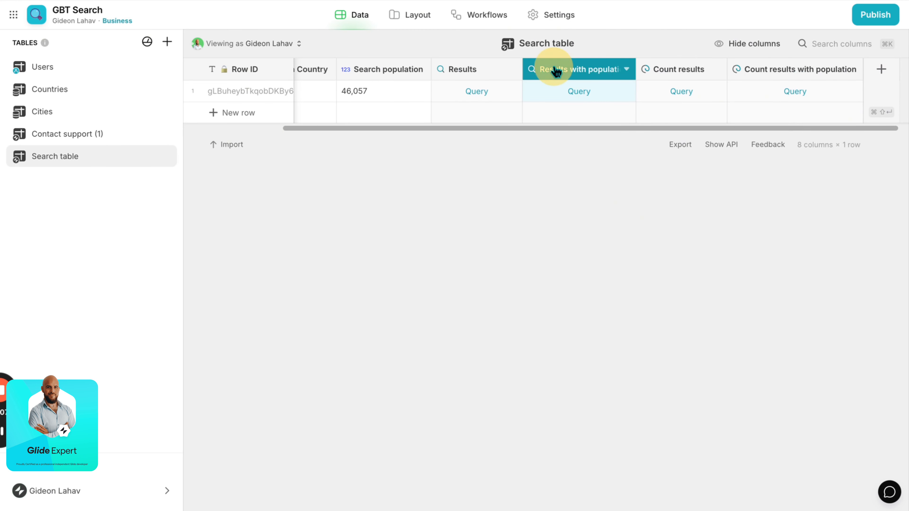
click(555, 71)
double_click(793, 94)
key(ctrl+c)
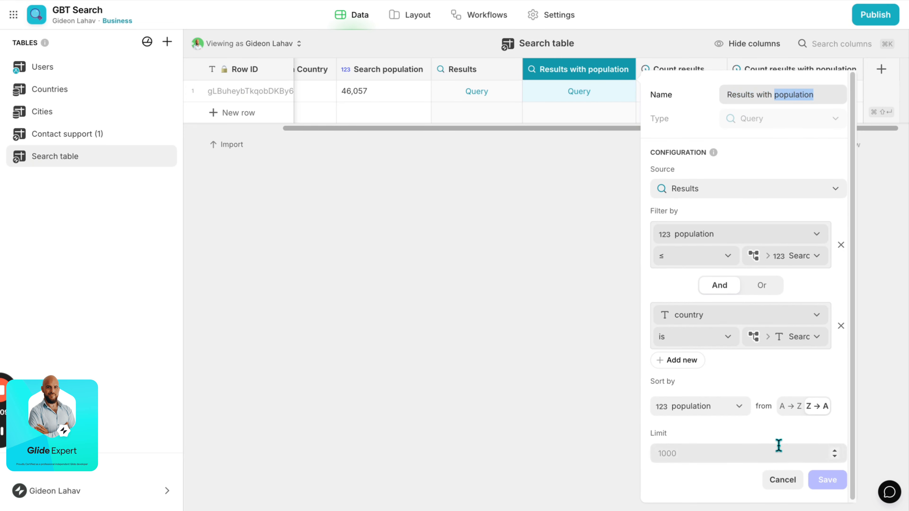
click(782, 480)
click(880, 72)
key(ctrl+v)
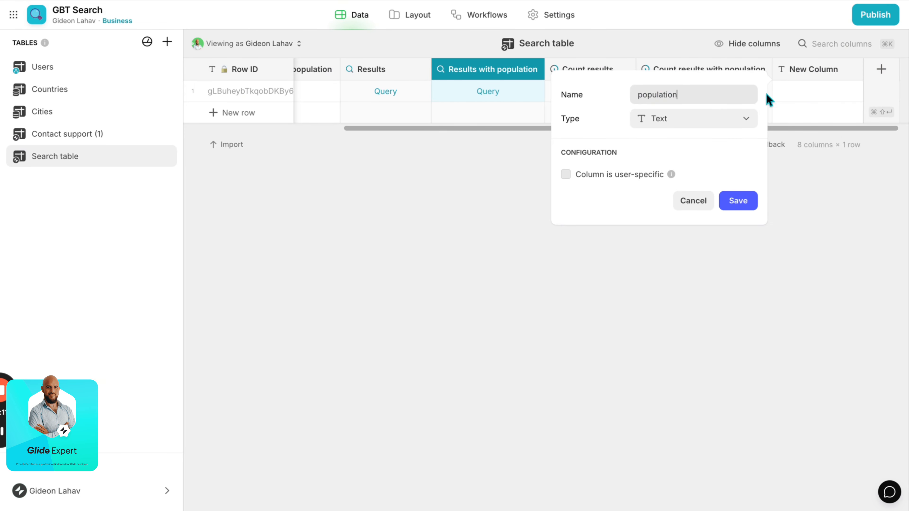
click(669, 121)
text(ro)
click(659, 162)
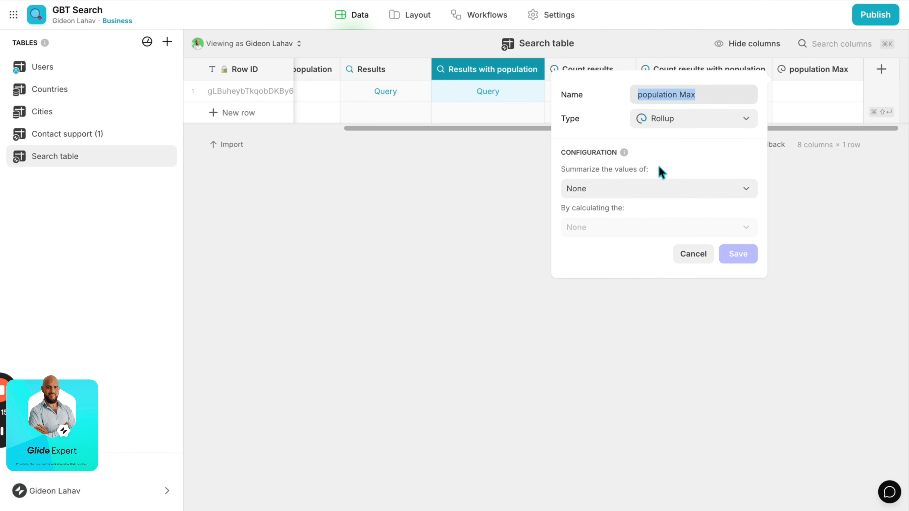
- Configure population Max to calculate the Maximum of Results > population with precision 1, and save it
click(658, 189)
mouse_move(650, 255)
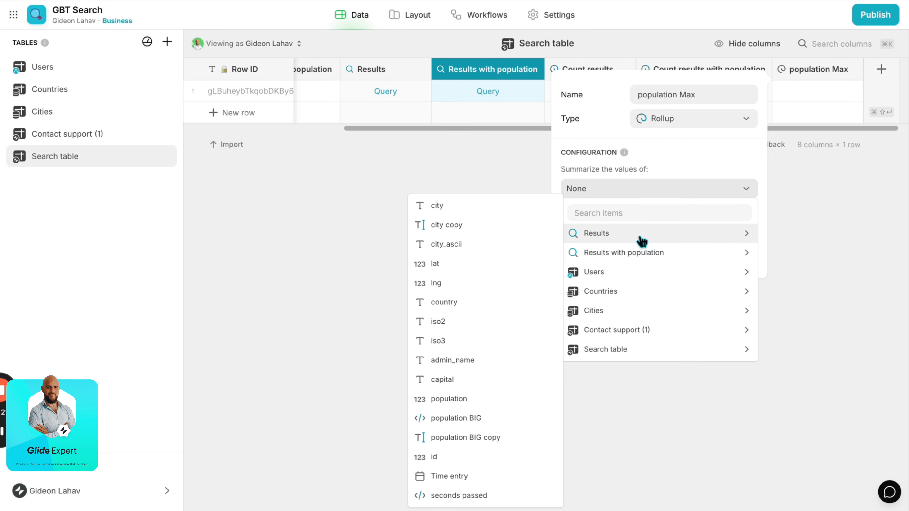
click(478, 399)
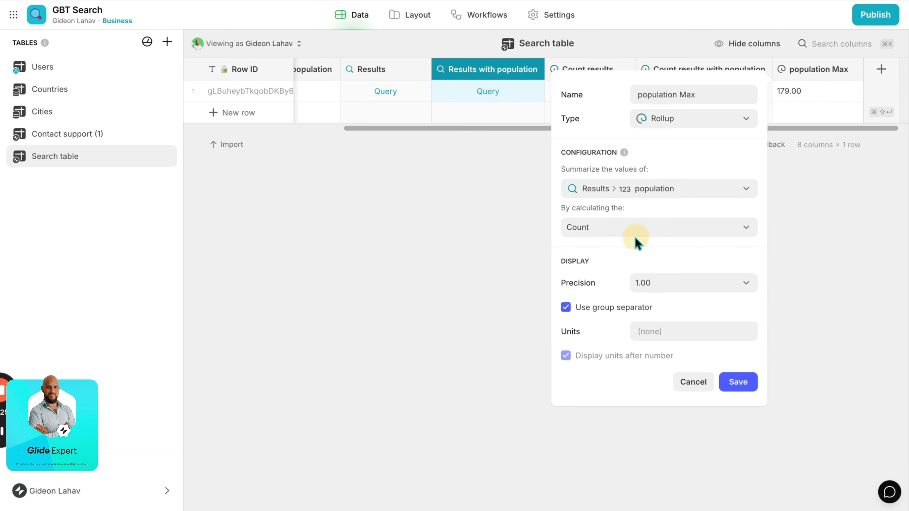
click(637, 227)
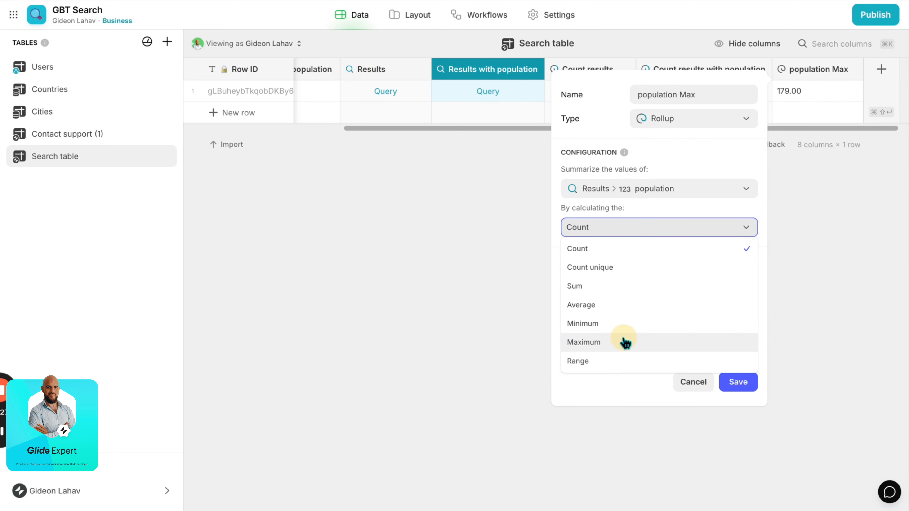
click(624, 341)
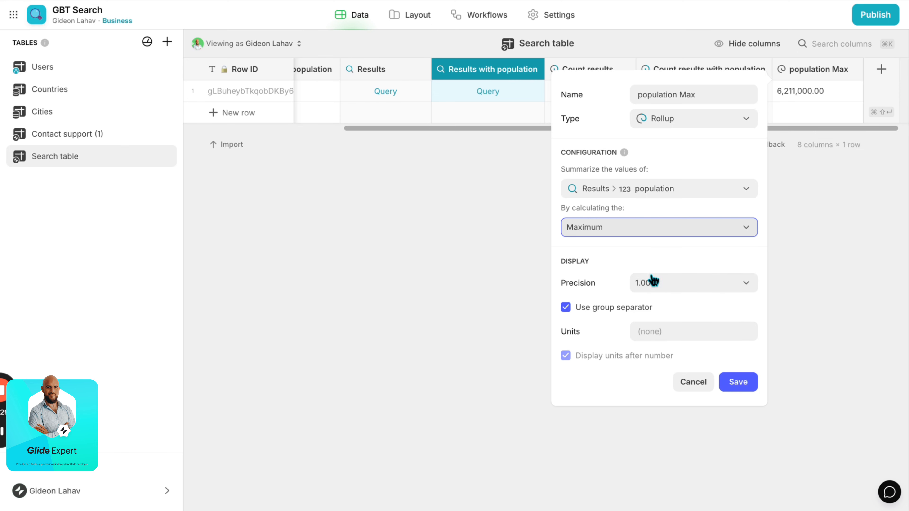
click(652, 291)
click(654, 304)
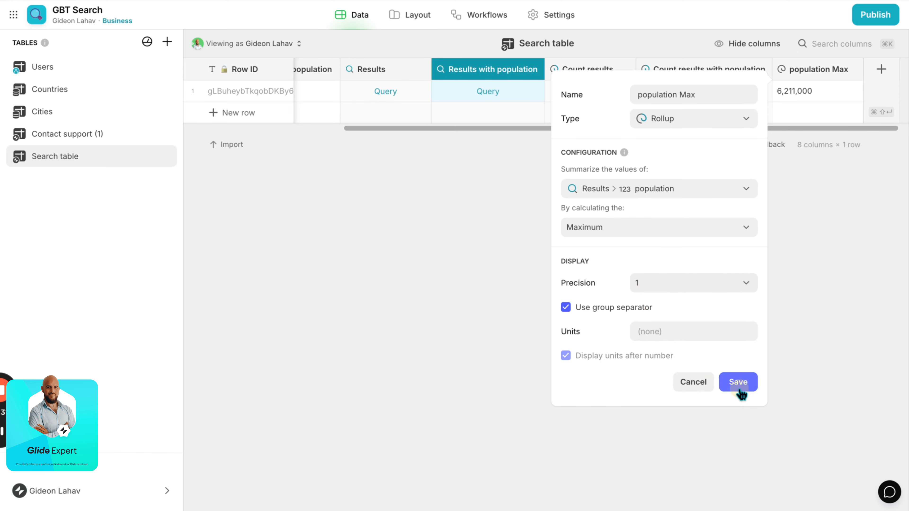
click(739, 383)
- Duplicate the population Max column and name the copy "population Min"
click(855, 70)
click(804, 107)
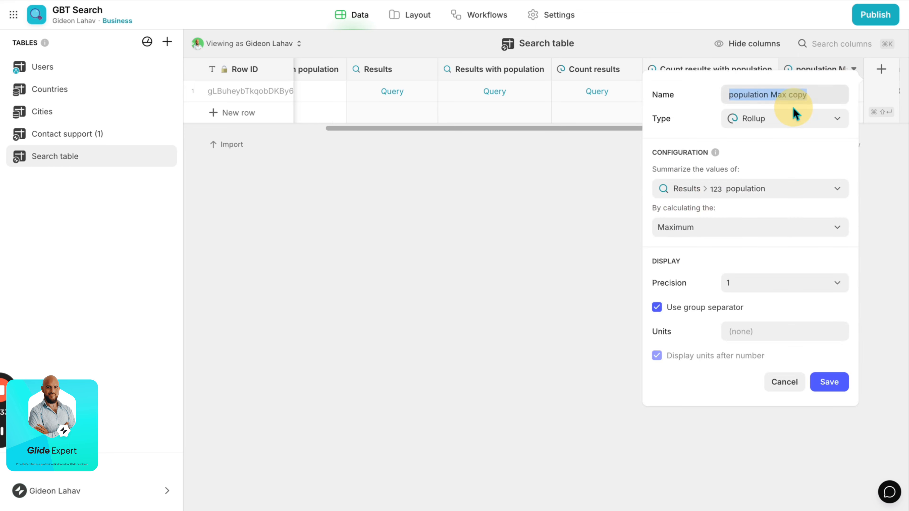
double_click(794, 96)
key(BackSpace)
key(BackSpace)
key(BackSpace)
key(BackSpace)
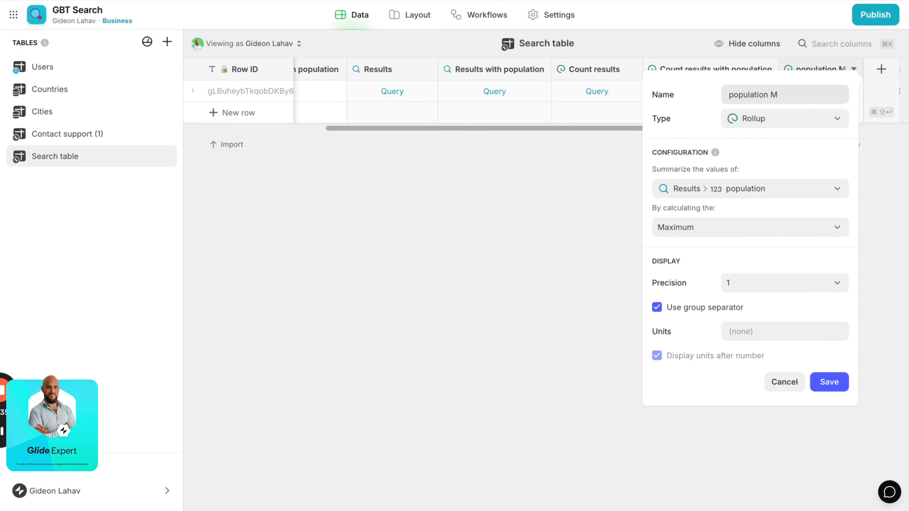
text(in)
- Set the population Min rollup to calculate the Minimum and save the column
click(754, 228)
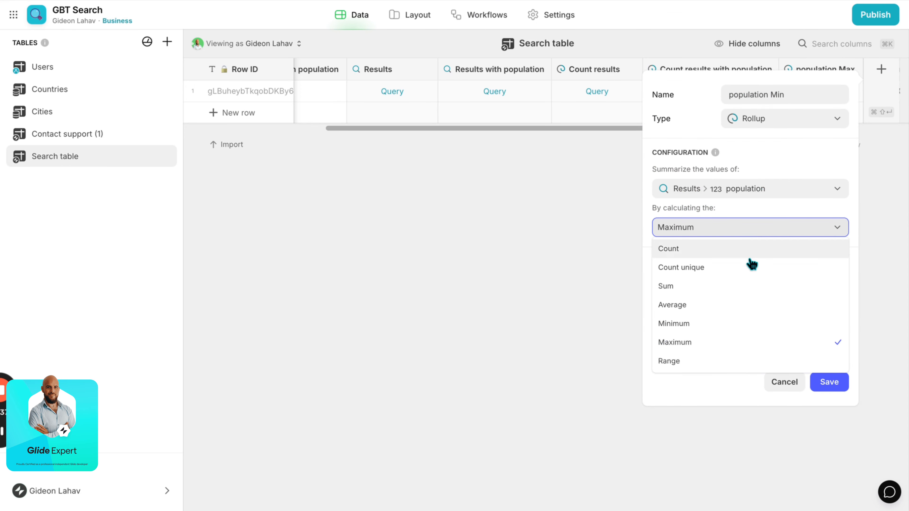
click(739, 332)
click(830, 382)
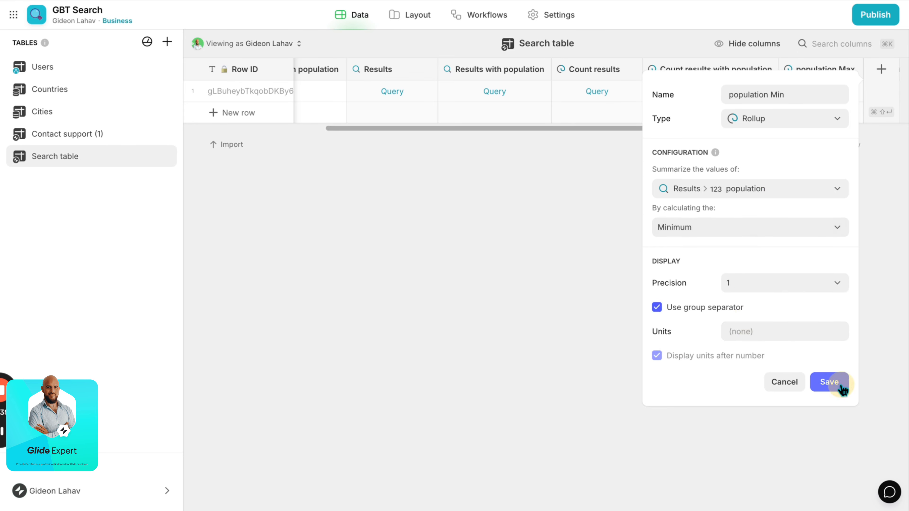
- Add Search population, population Max and population Min as data items of the Custom component in the Cities layout
click(416, 16)
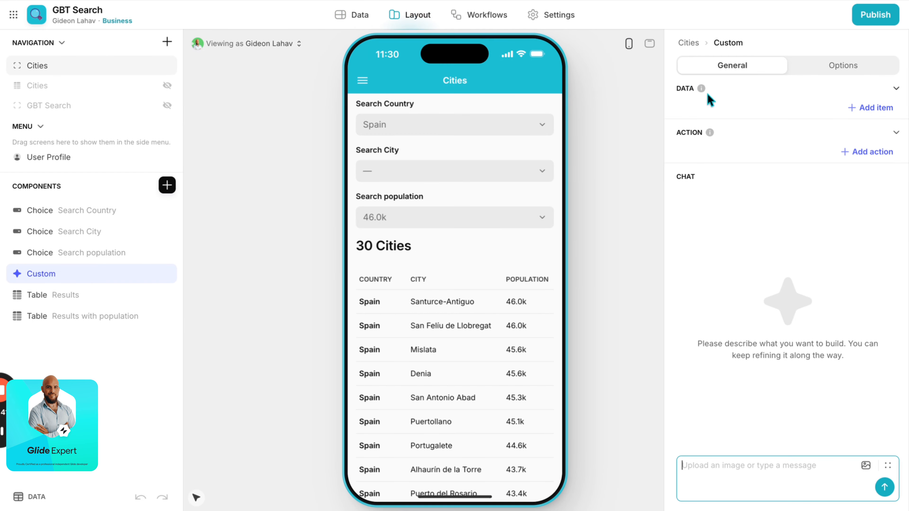
click(855, 113)
click(854, 114)
click(808, 293)
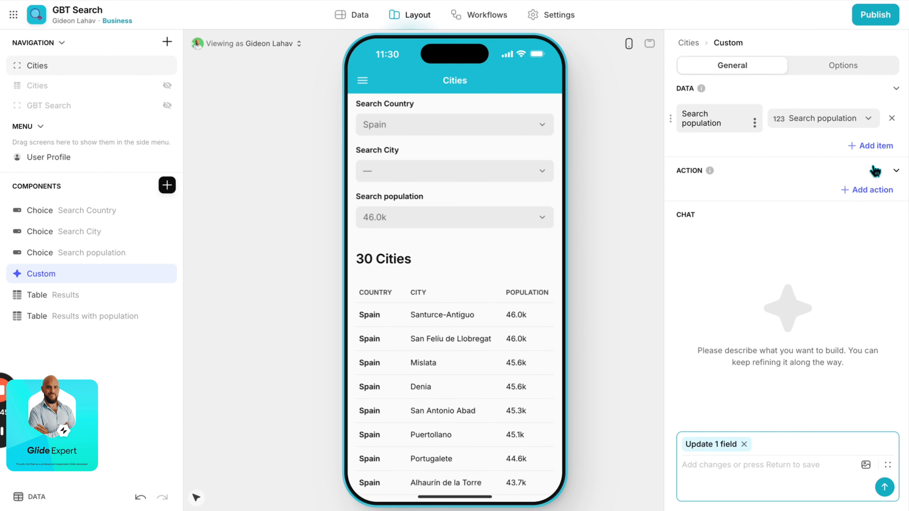
click(874, 170)
click(870, 147)
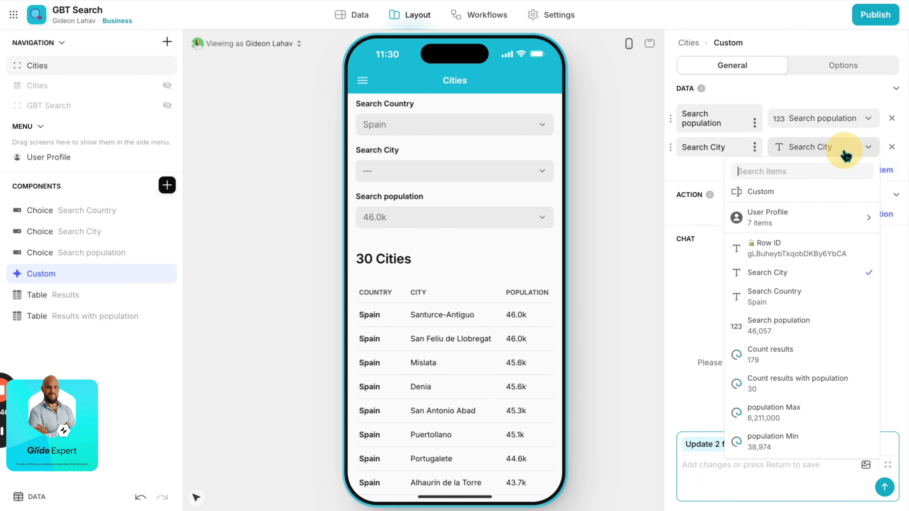
click(801, 412)
click(876, 170)
click(841, 174)
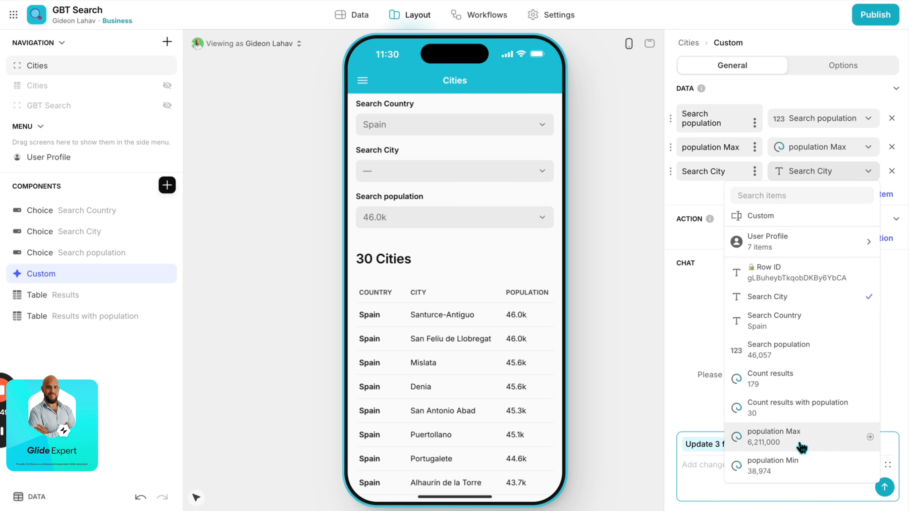
click(797, 462)
- Submit the component prompt "Give me a movable bar to contorl the number" and try the slider at about 2.95 million and 1.57 million
click(747, 471)
text(Giv)
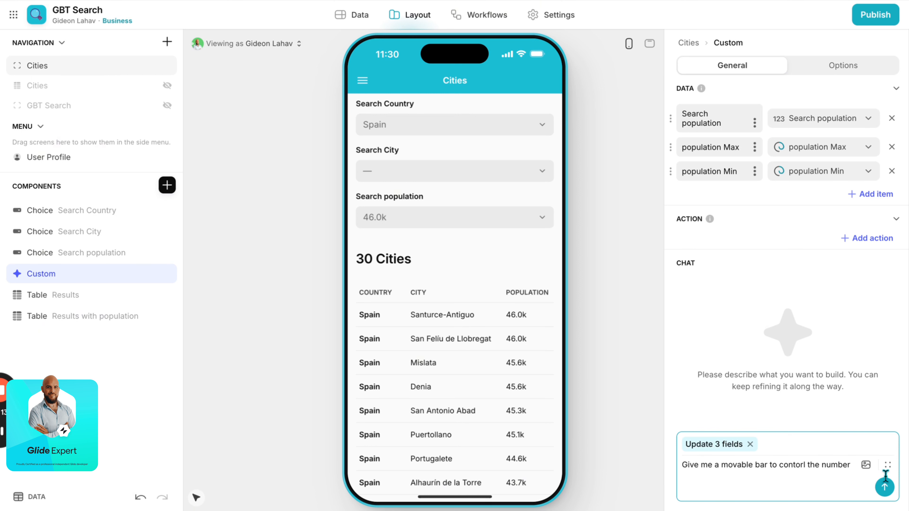
click(884, 487)
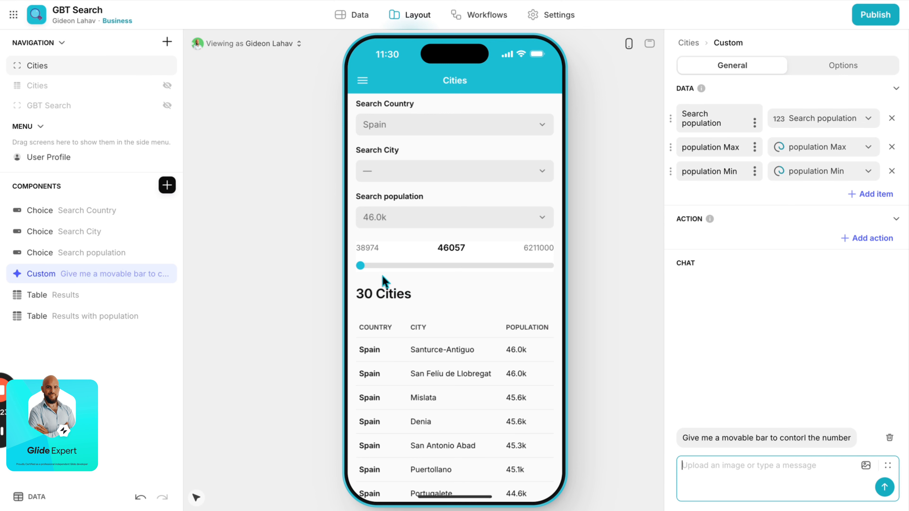
drag(363, 271, 451, 273)
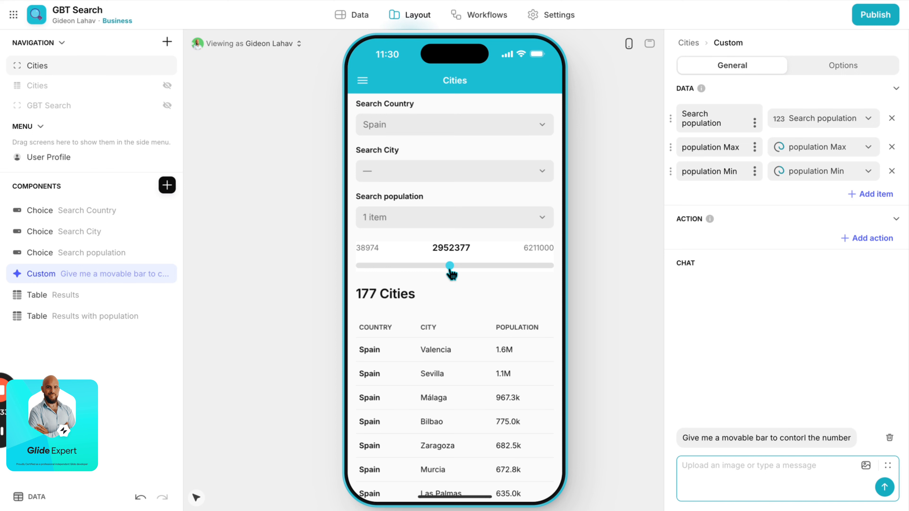
drag(450, 272, 404, 272)
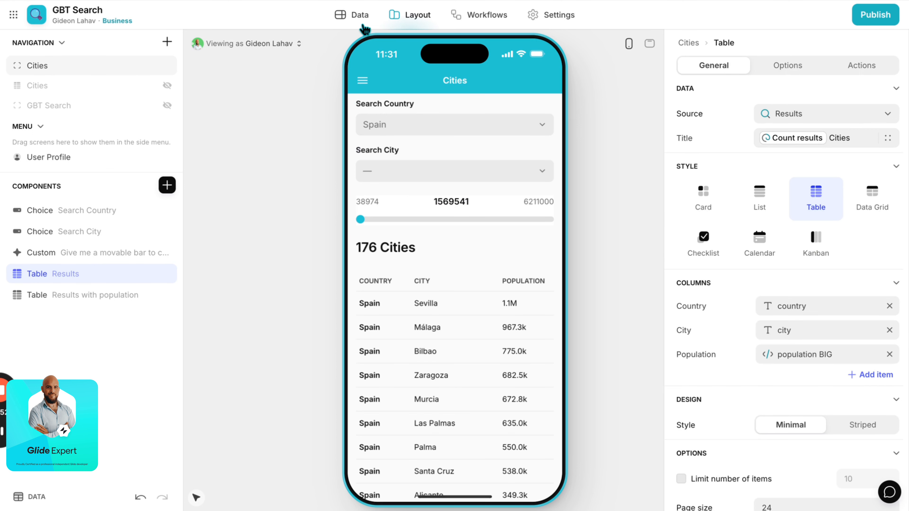
- Duplicate the Search population column in the Search table, name the copy "Search population BIG" and make it an Abbreviate Number column
click(360, 16)
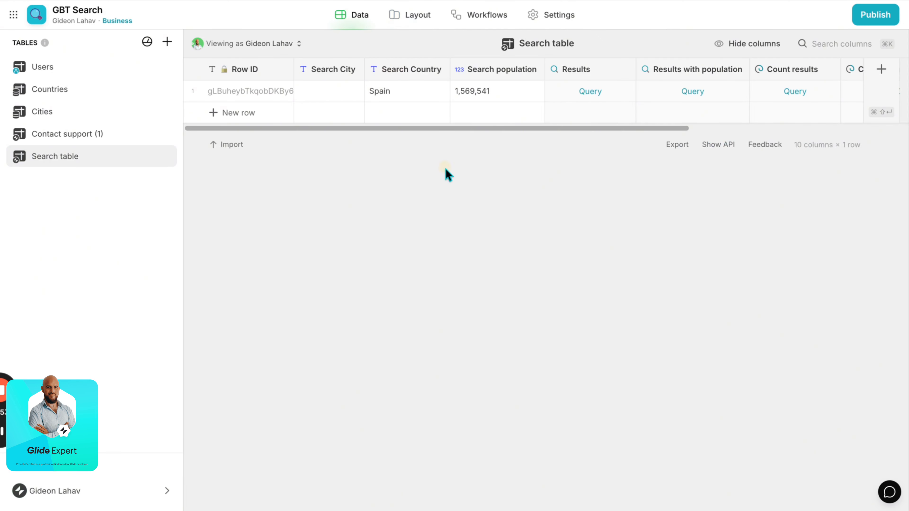
click(535, 70)
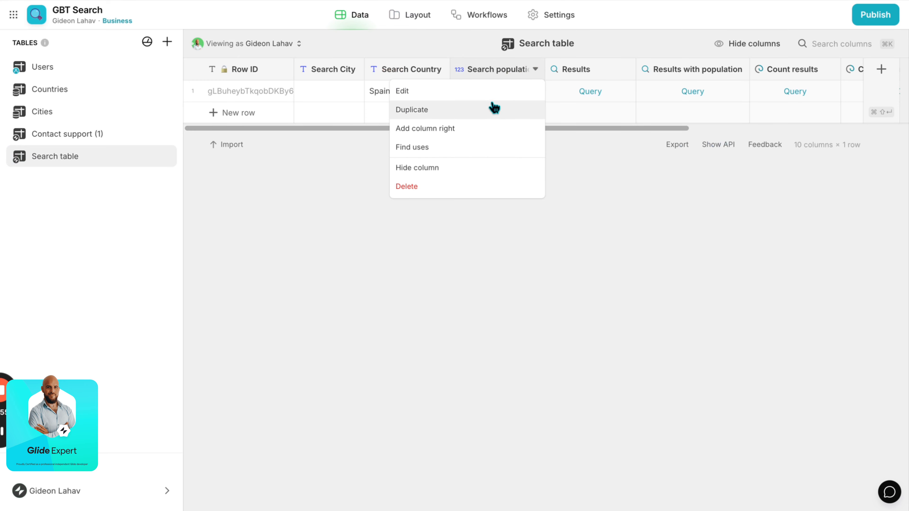
click(501, 107)
double_click(802, 93)
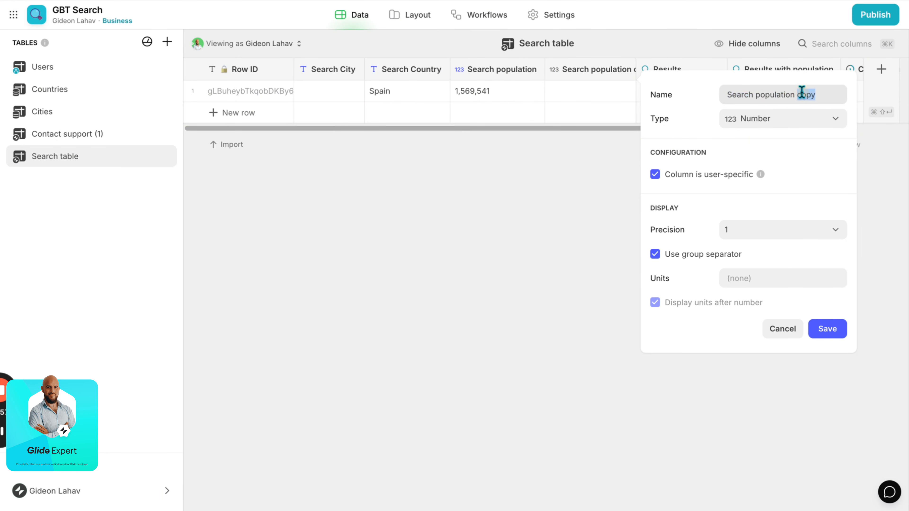
text(Bl)
click(802, 121)
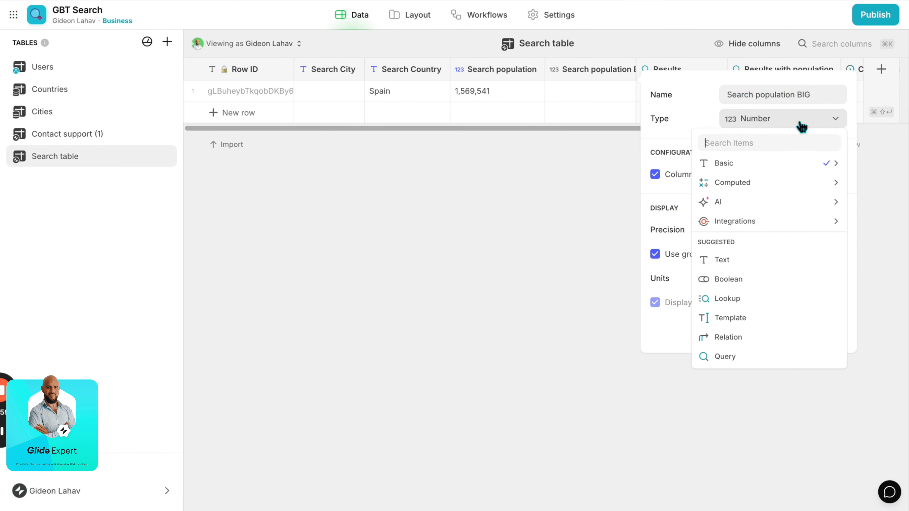
text(ab)
key(Return)
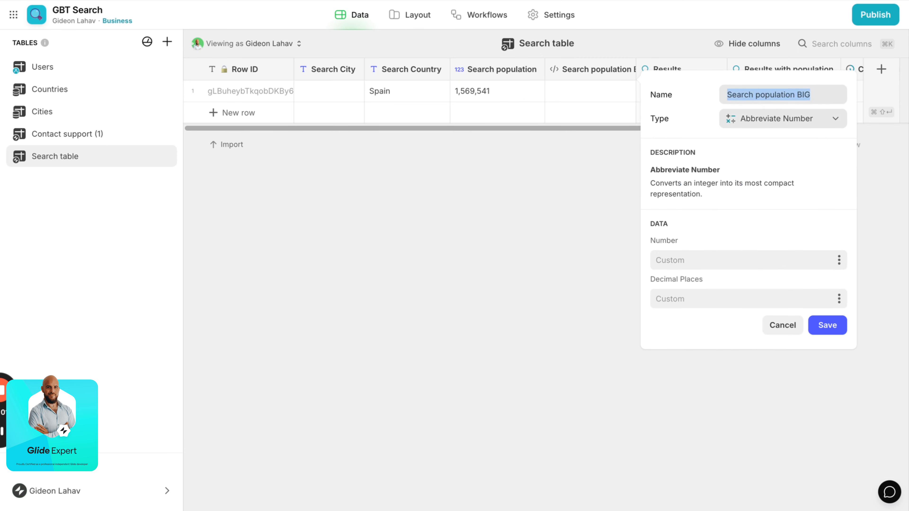
- Set Search population BIG to abbreviate Search population with 1 decimal place, and save the column
click(839, 262)
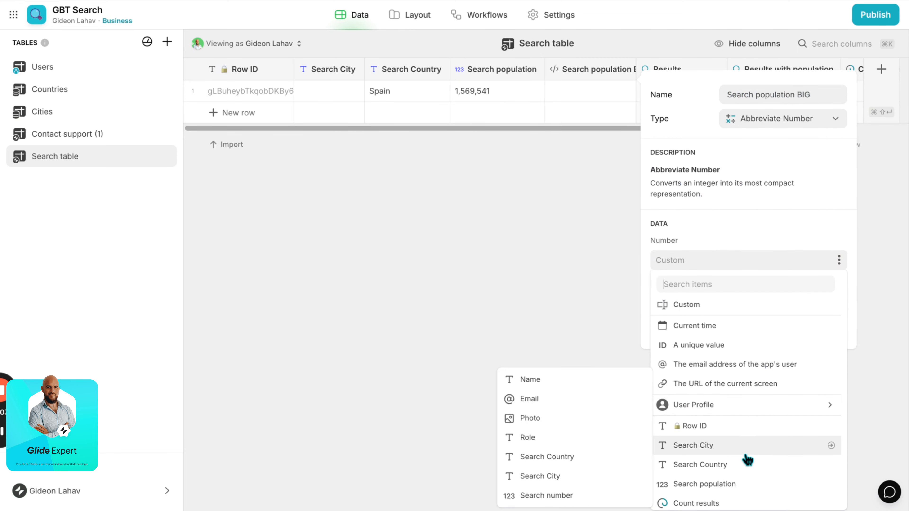
click(751, 486)
click(720, 299)
text(1)
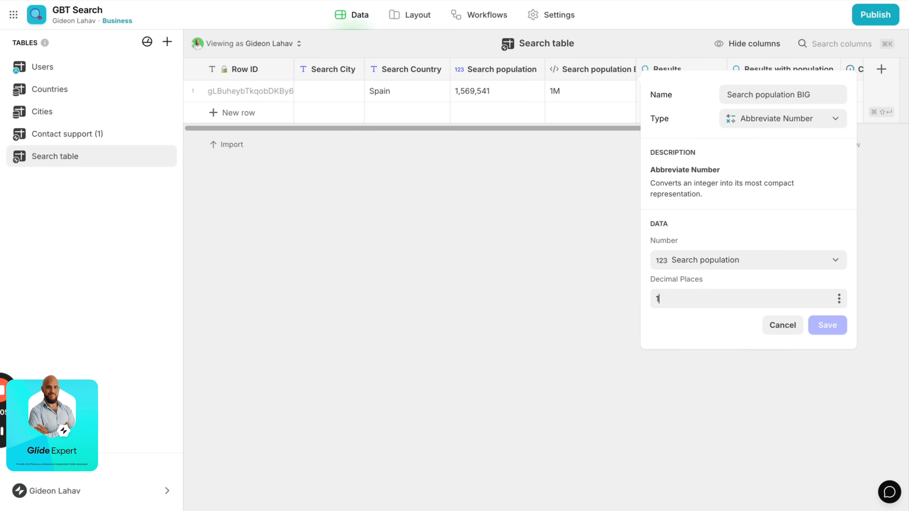
triple_click(779, 95)
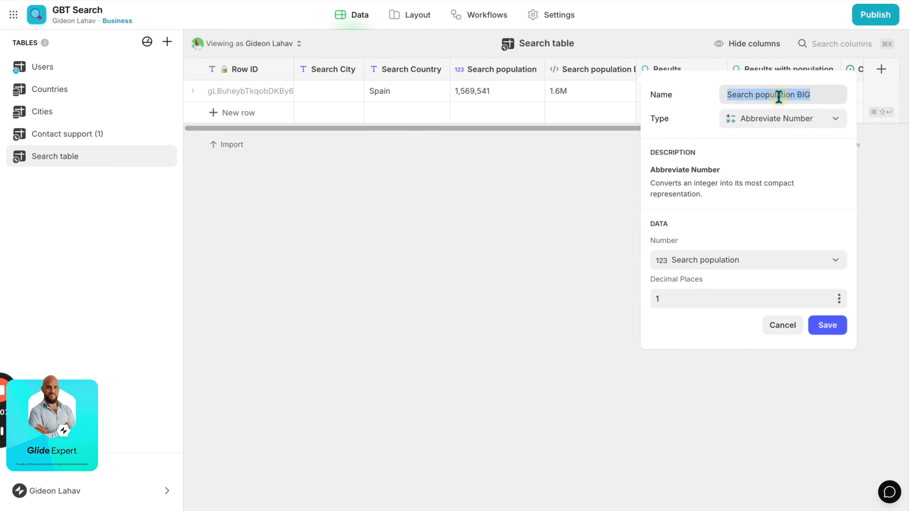
click(827, 325)
- Insert a Text component between the Custom slider and the Results table, with Search population BIG as its content
click(417, 15)
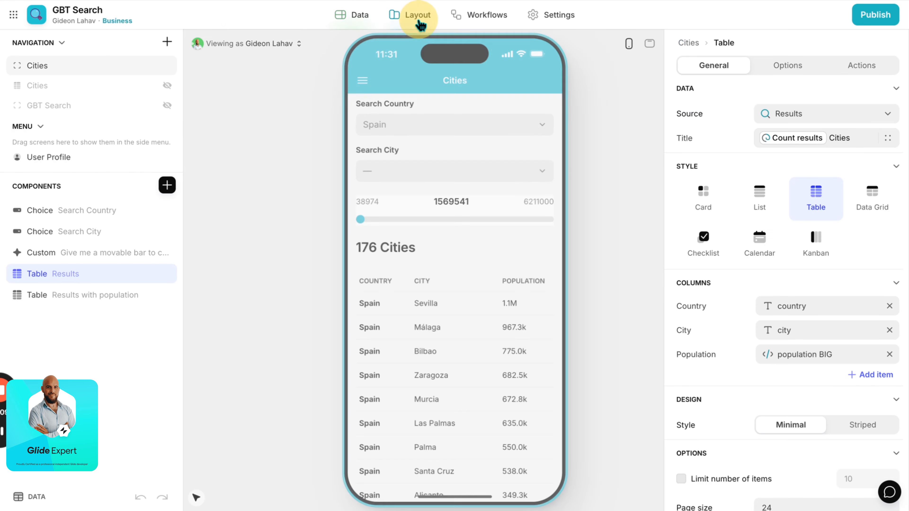
click(168, 185)
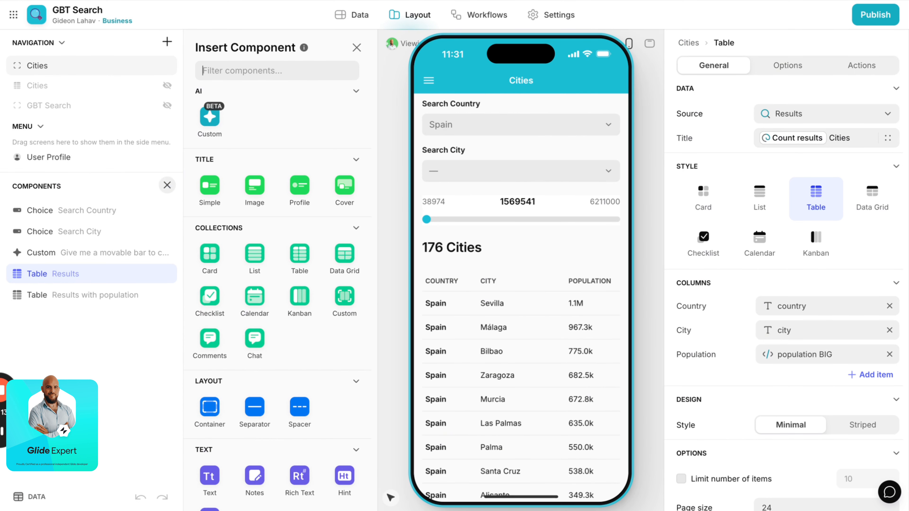
text(tex)
drag(210, 119, 108, 272)
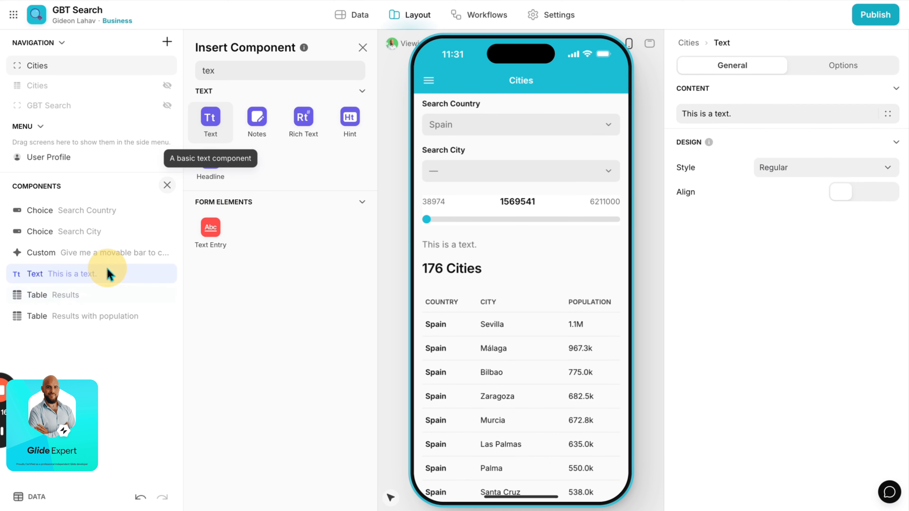
click(893, 112)
click(834, 256)
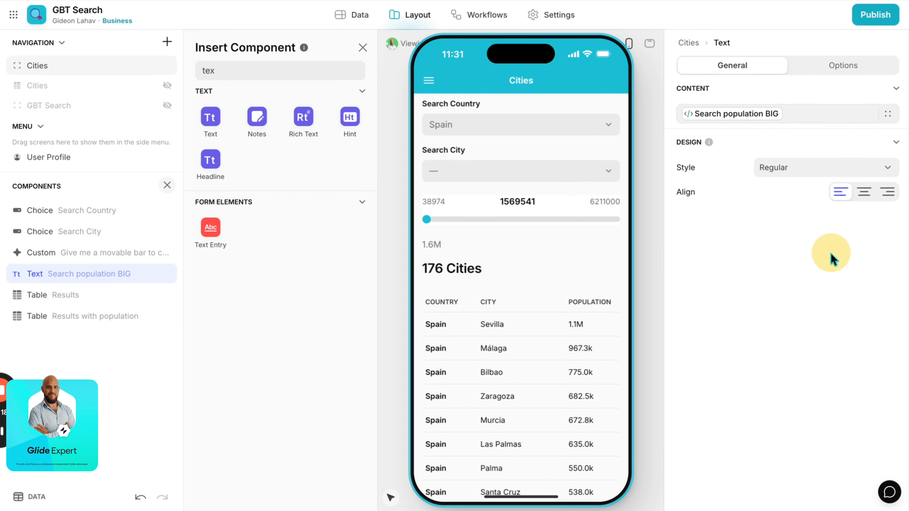
- Center the Search population BIG text and set its style to Headline Large
click(862, 197)
click(819, 171)
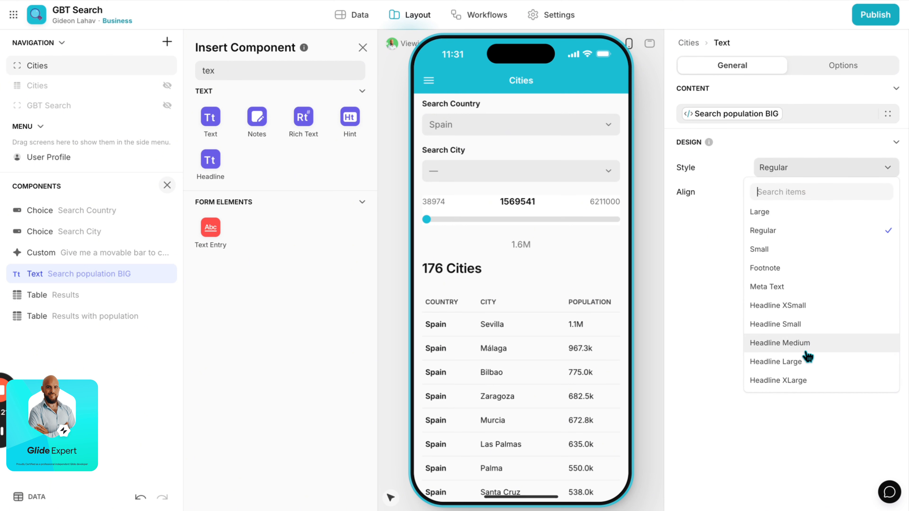
click(787, 362)
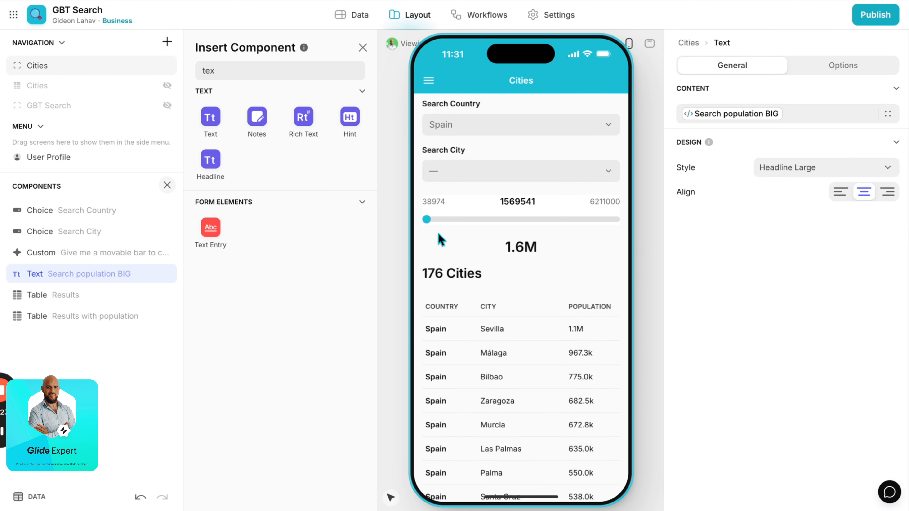
- Test the population slider at about 2.2 million and 5.3 million, close the component inserter and review the filtered cities
drag(428, 221, 495, 221)
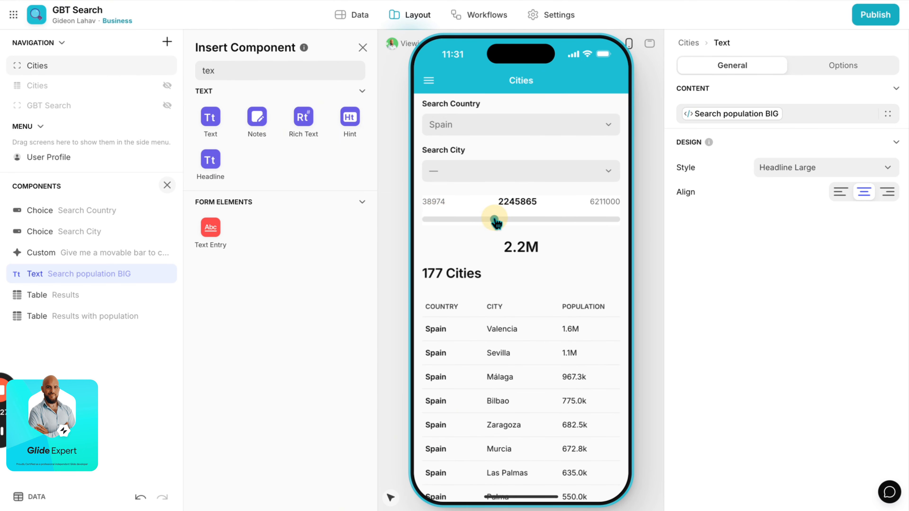
drag(497, 222, 591, 222)
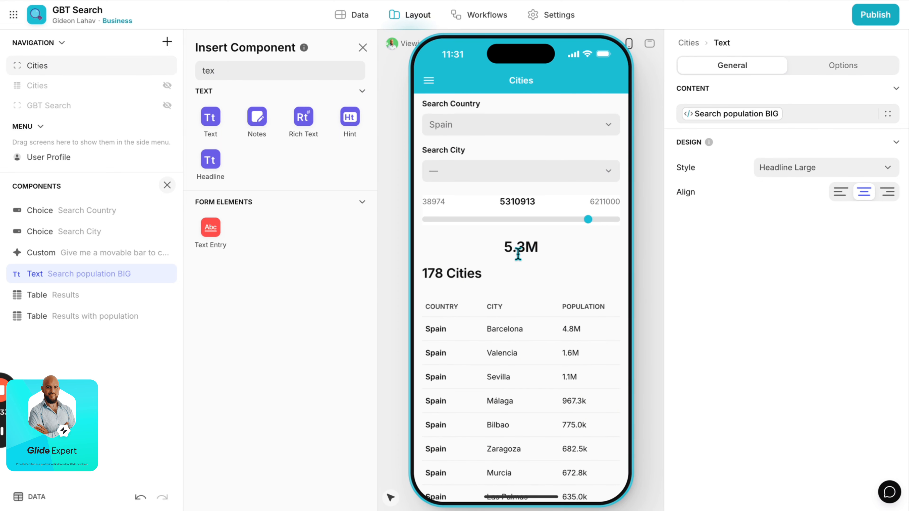
click(362, 48)
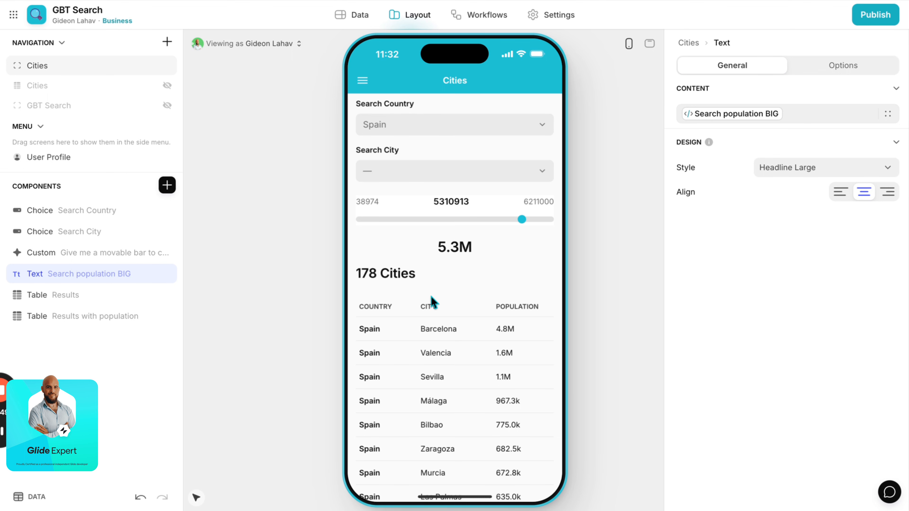
scroll(461, 349, down, 4)
scroll(461, 350, up, 5)
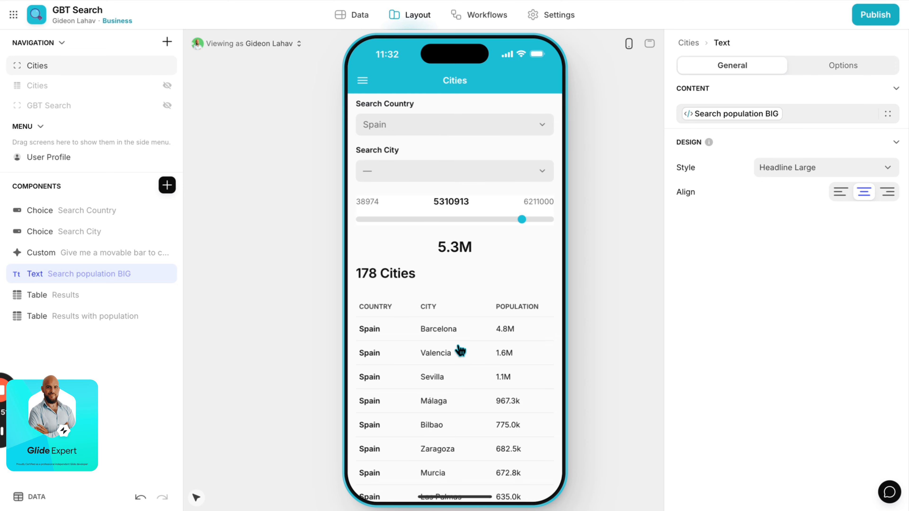